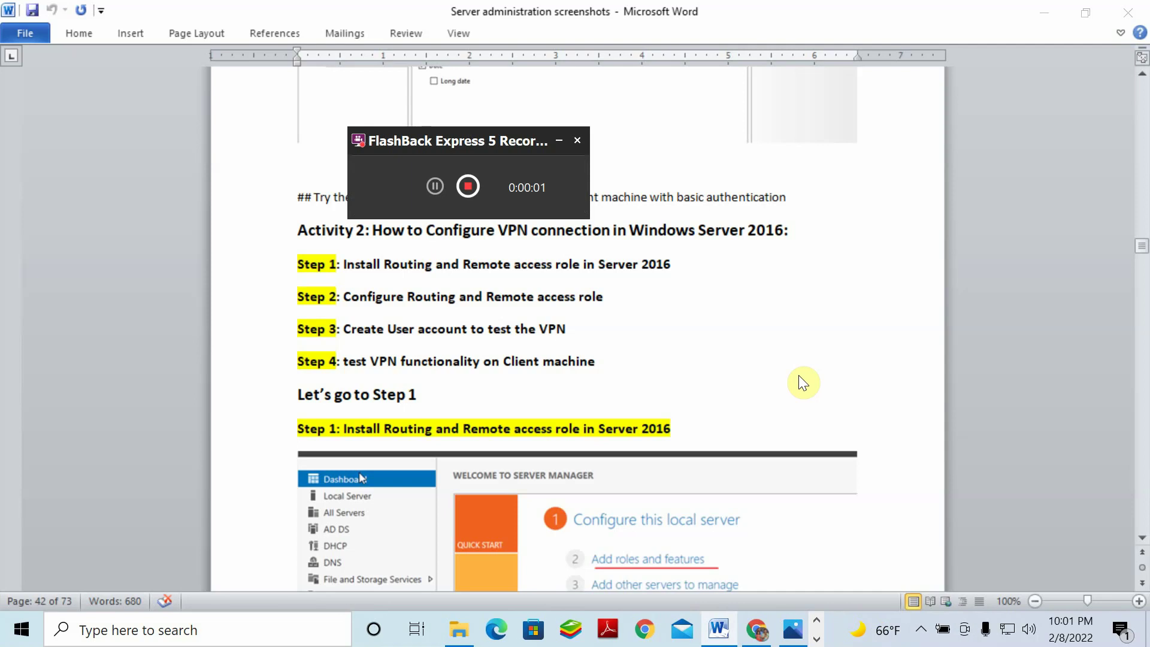
# Check the GlobalProtect VPN status and settings from the host's notification area
pyautogui.moveTo(474, 145); pyautogui.dragTo(476, 88)
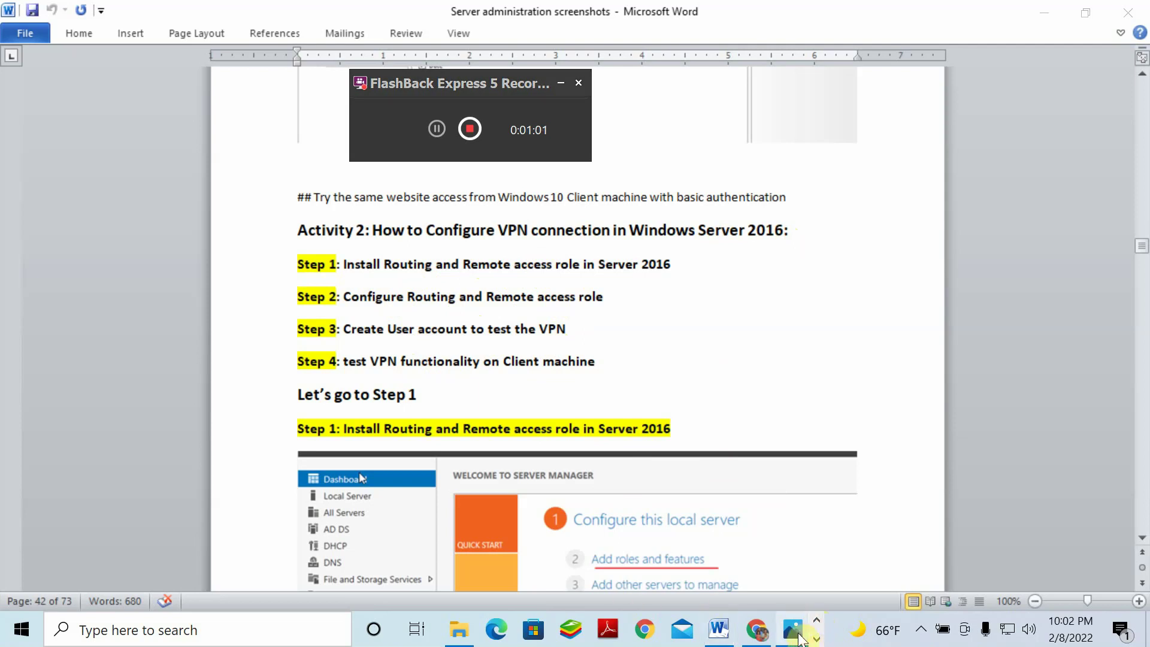
pyautogui.scroll(-1, 798, 635)
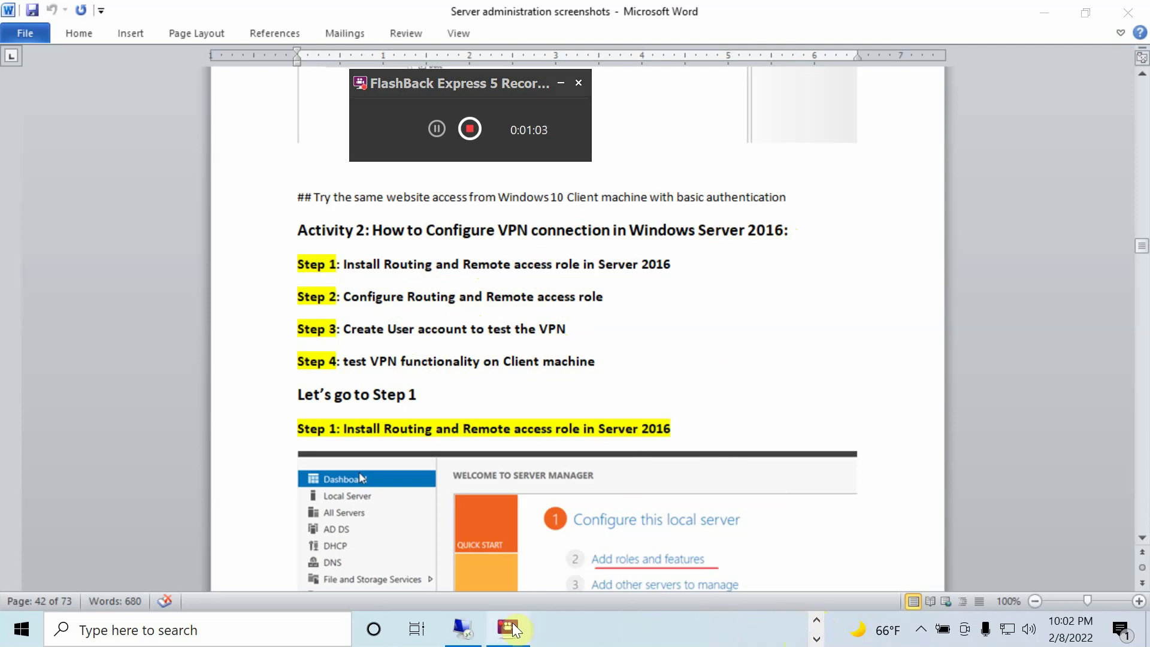
pyautogui.moveTo(459, 634)
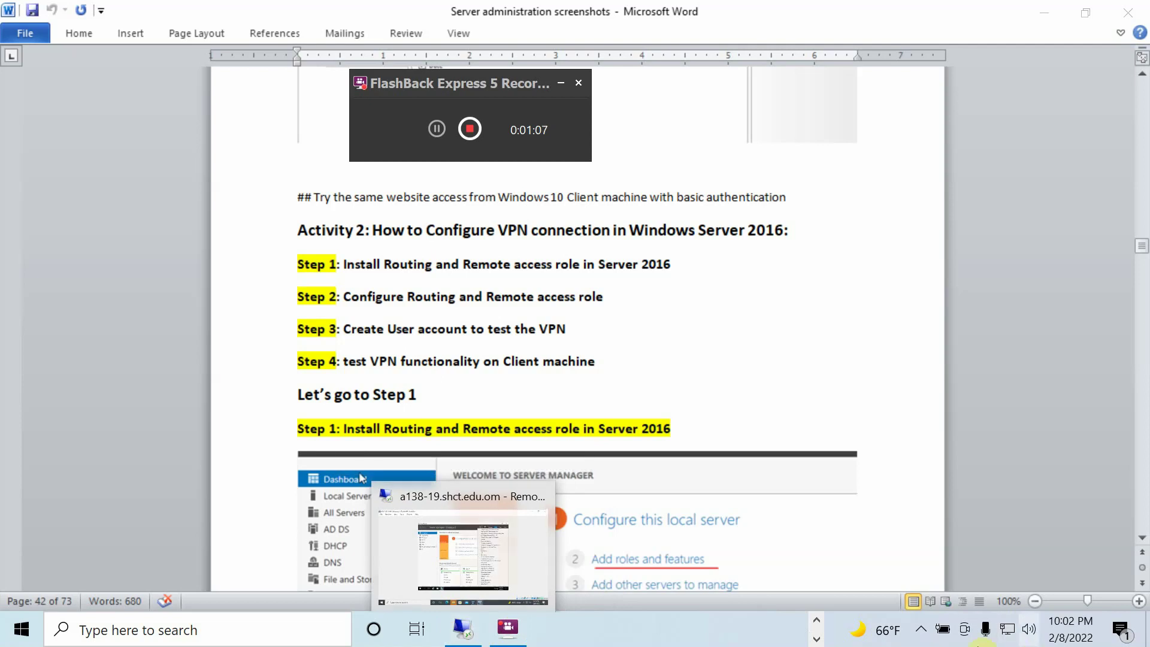
pyautogui.click(921, 634)
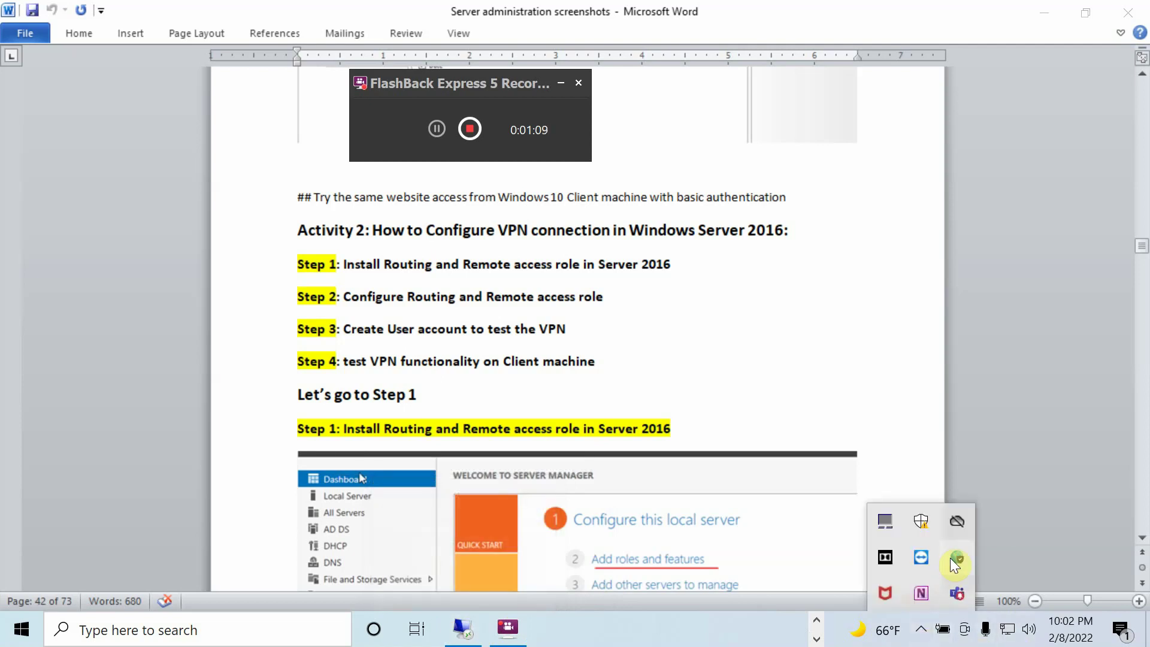
pyautogui.click(952, 560)
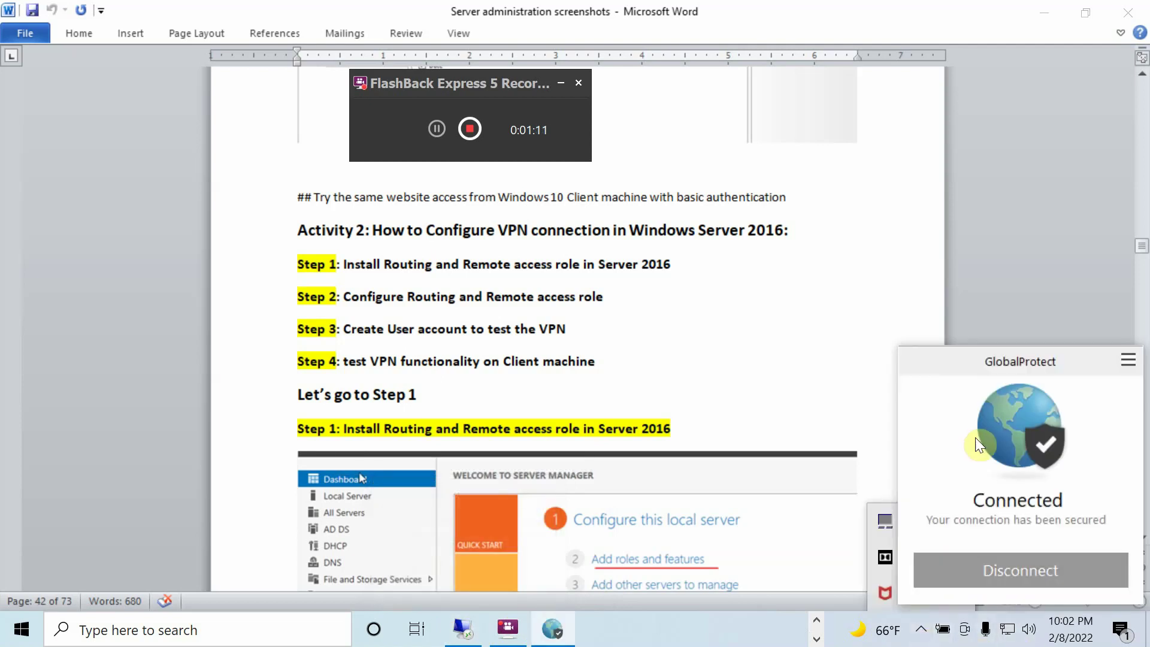
pyautogui.click(1131, 363)
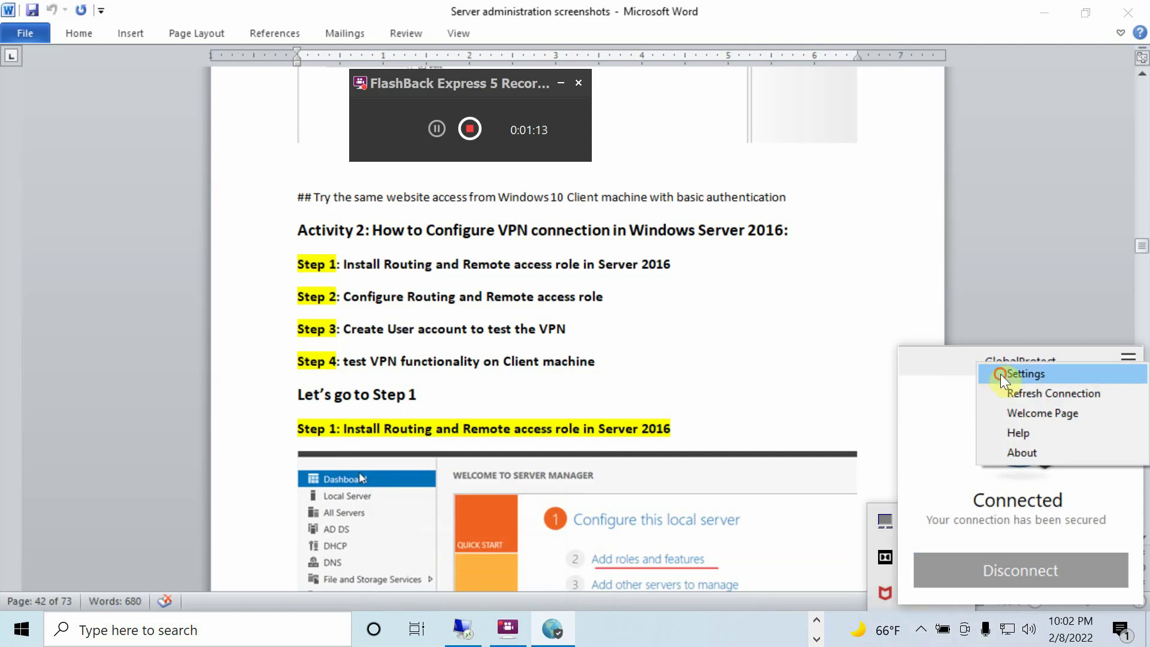
pyautogui.click(997, 372)
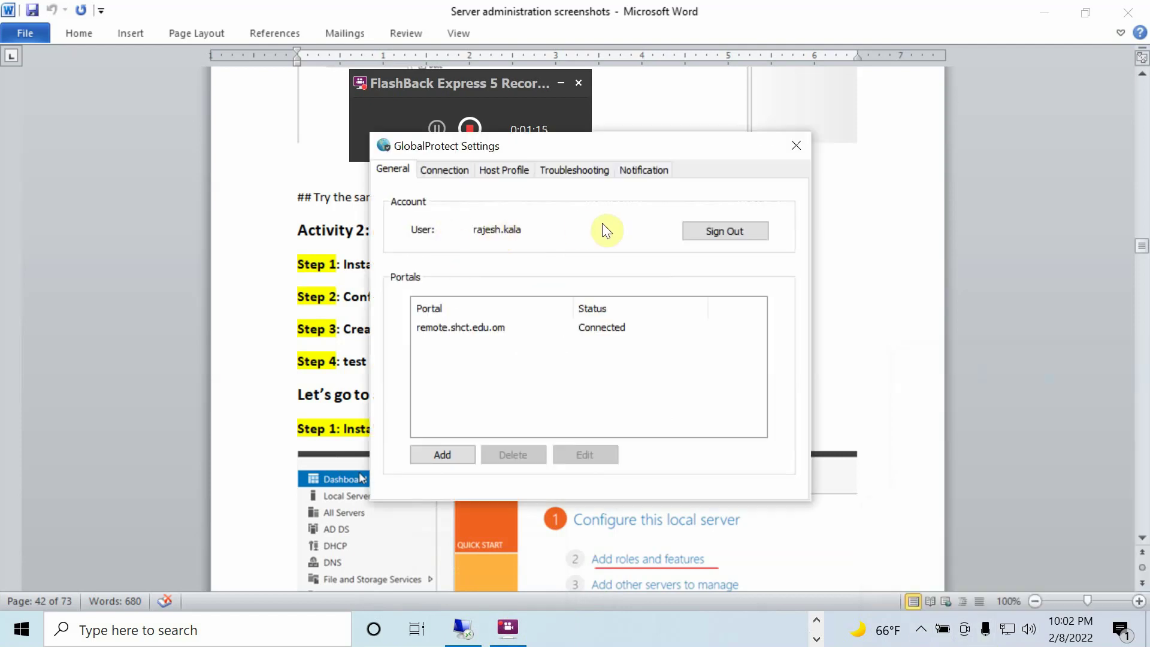
pyautogui.click(918, 236)
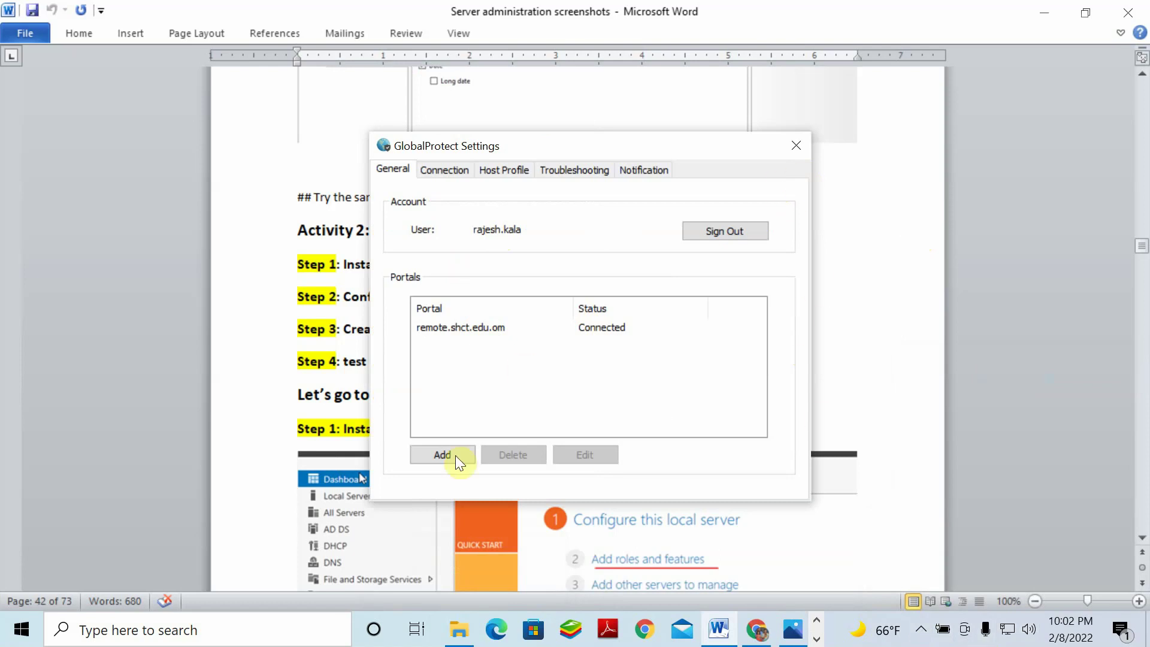
pyautogui.click(796, 146)
pyautogui.click(926, 627)
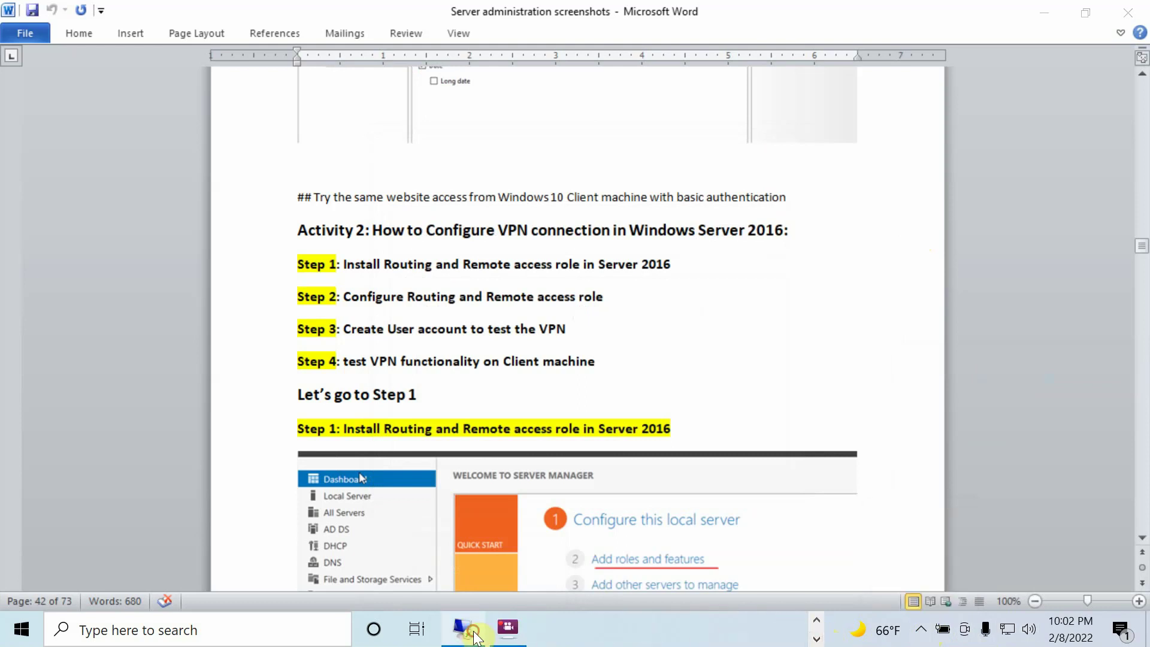
# In the VM, start a role-based Add Roles and Features installation targeting SHCT-DC.nos.edu.com
pyautogui.click(467, 629)
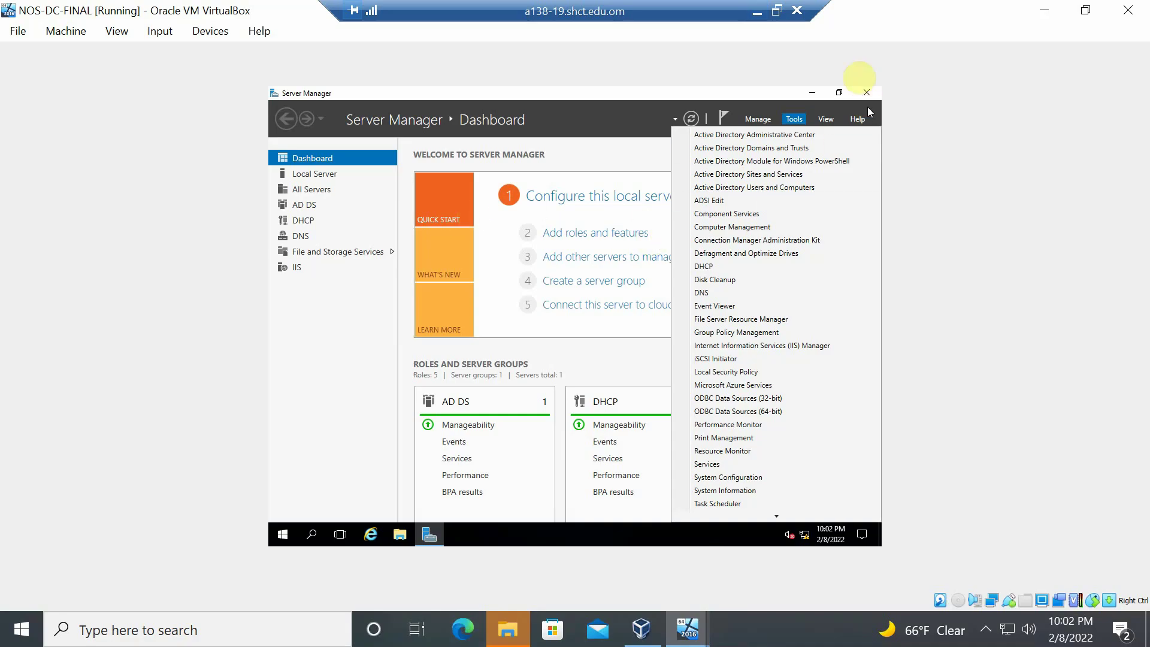
pyautogui.click(754, 119)
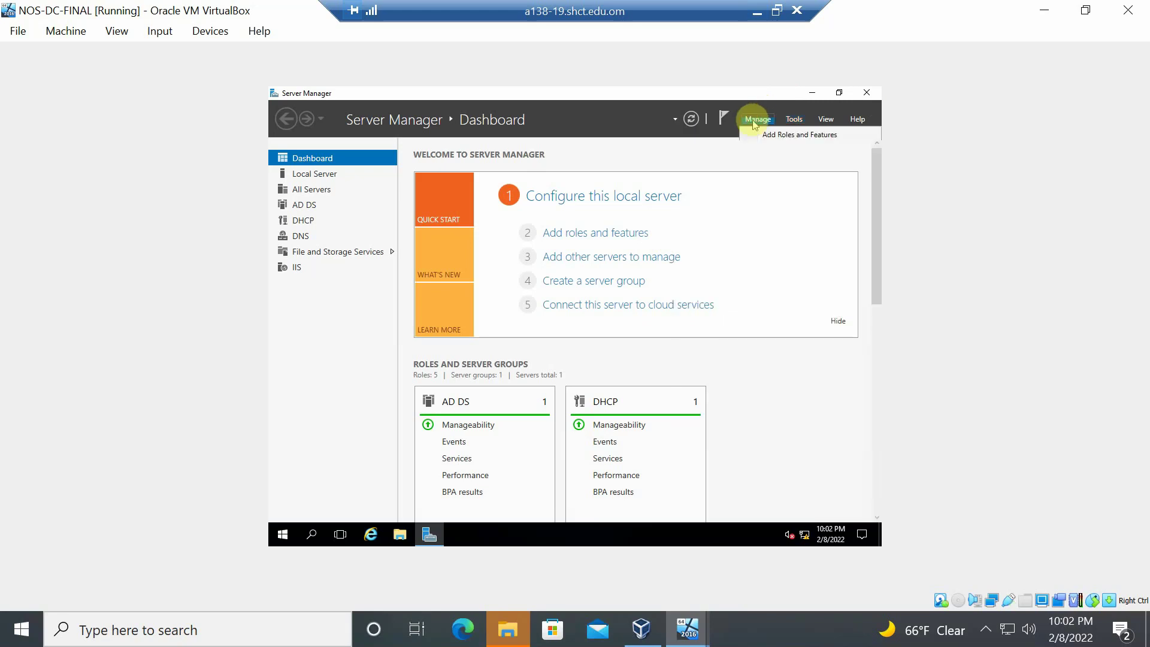
pyautogui.click(760, 139)
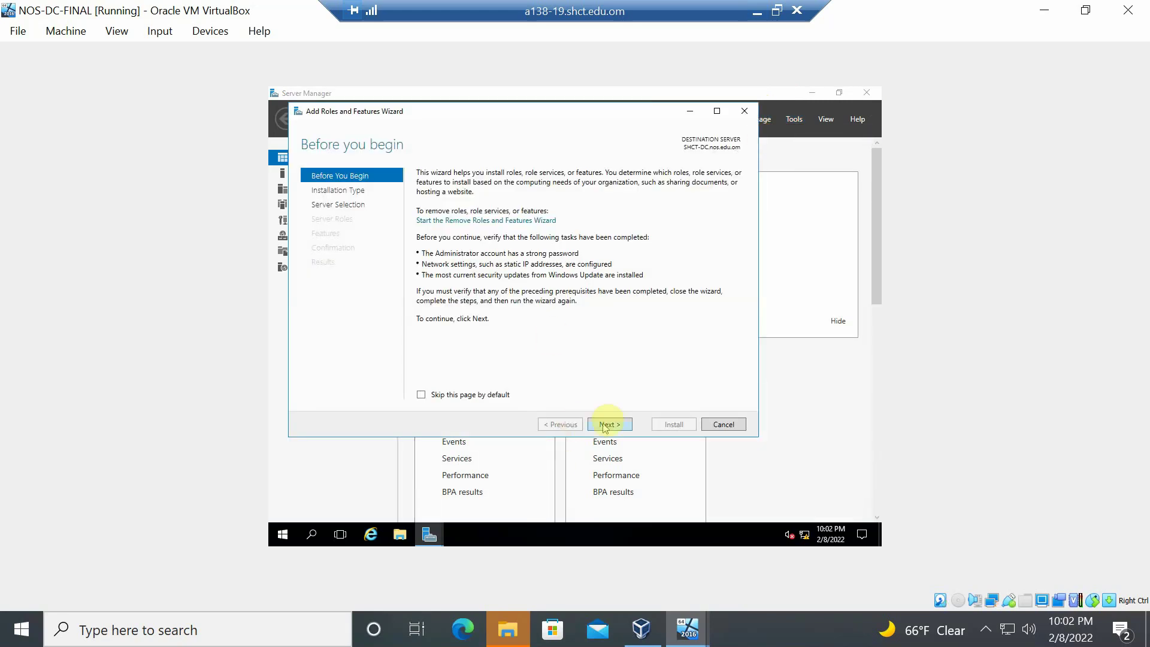
pyautogui.click(609, 424)
pyautogui.click(608, 424)
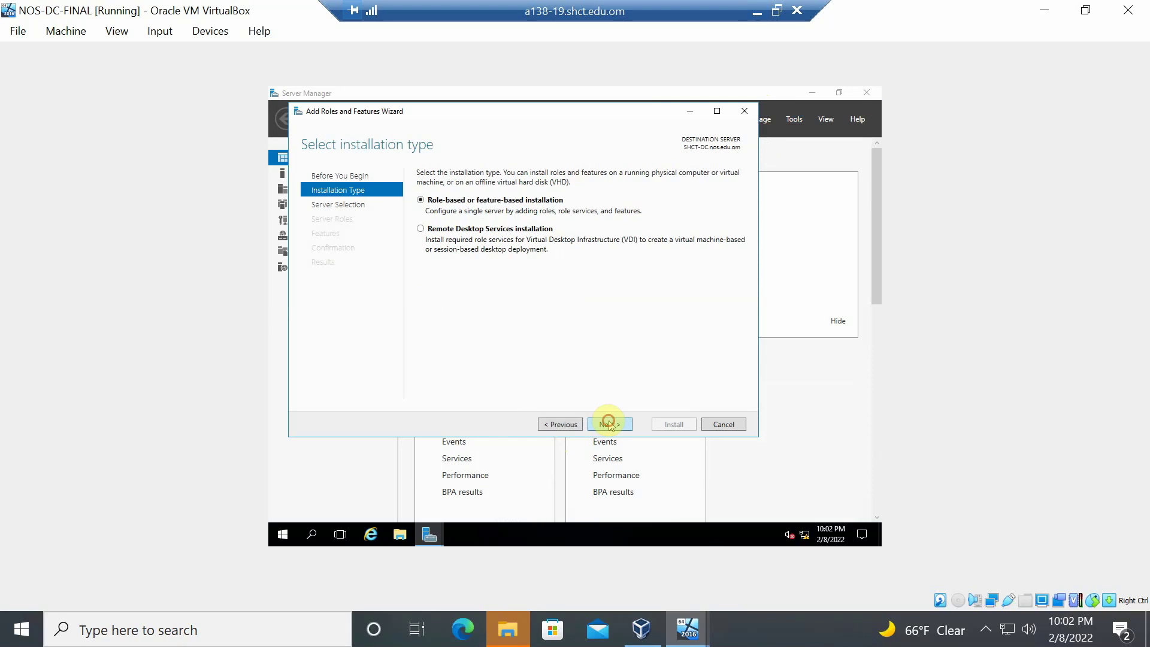
pyautogui.click(609, 424)
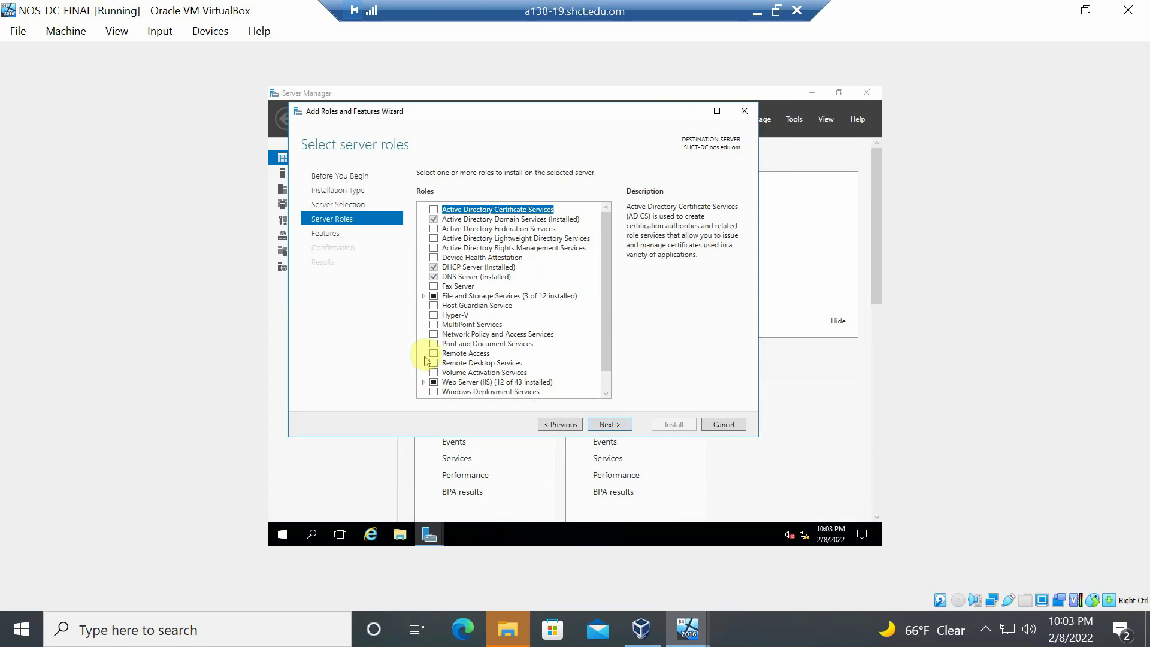
# Select the Remote Access server role, skipping extra features, to reach its role services
pyautogui.click(434, 353)
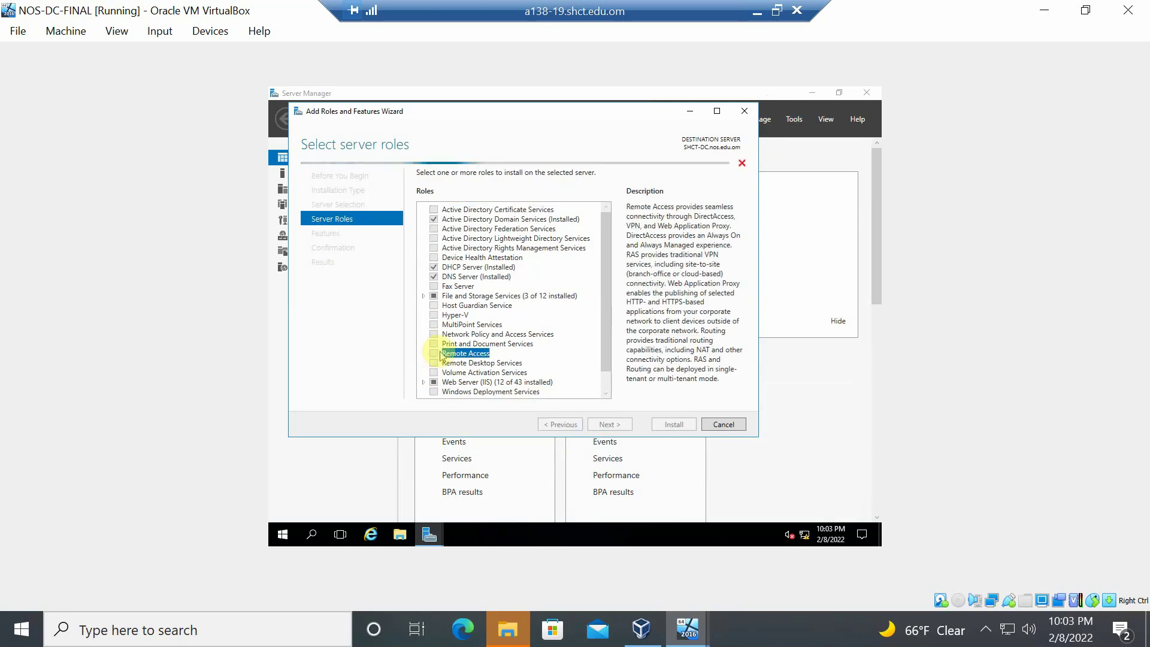
pyautogui.scroll(-1, 561, 353)
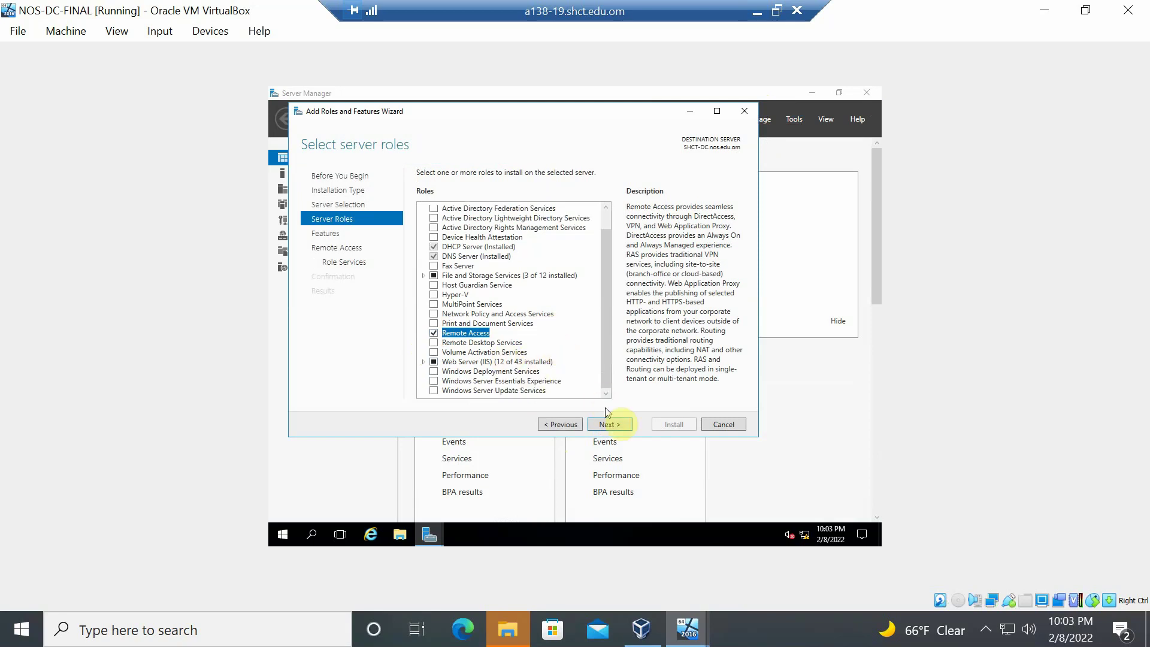
pyautogui.click(622, 427)
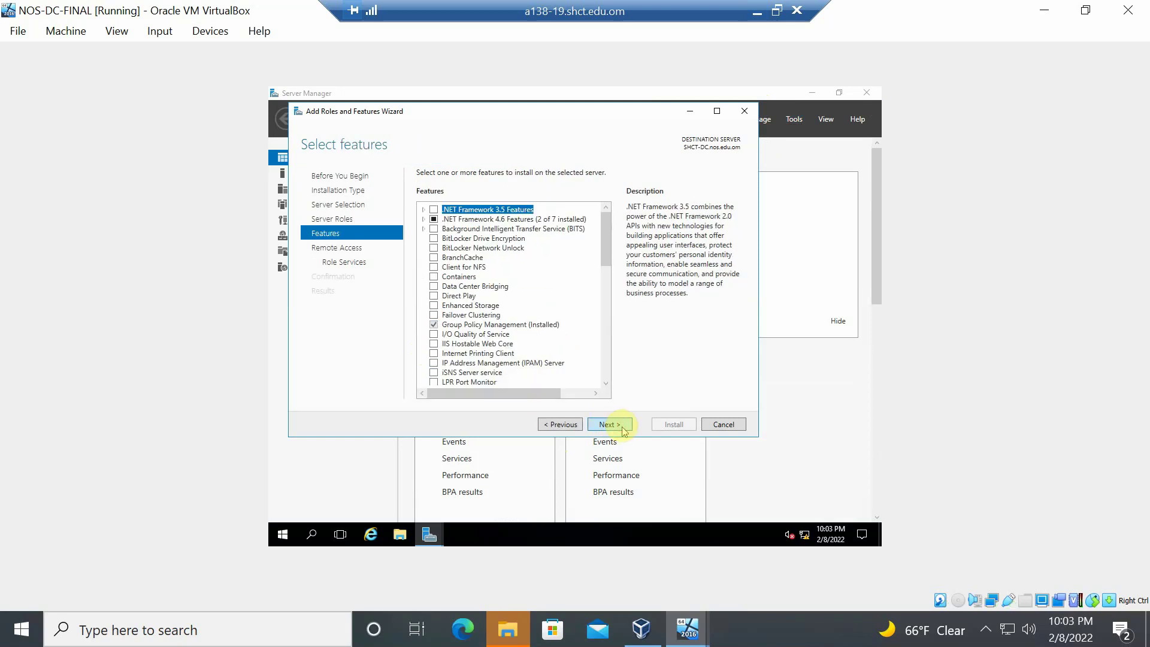
pyautogui.click(622, 427)
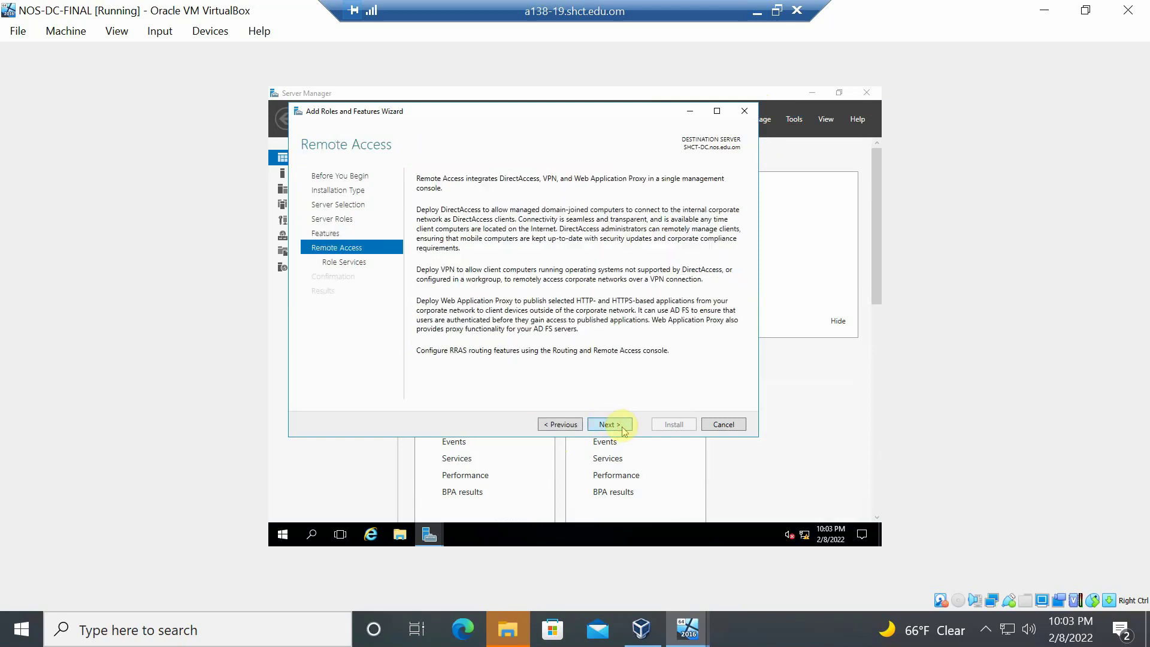
pyautogui.click(622, 427)
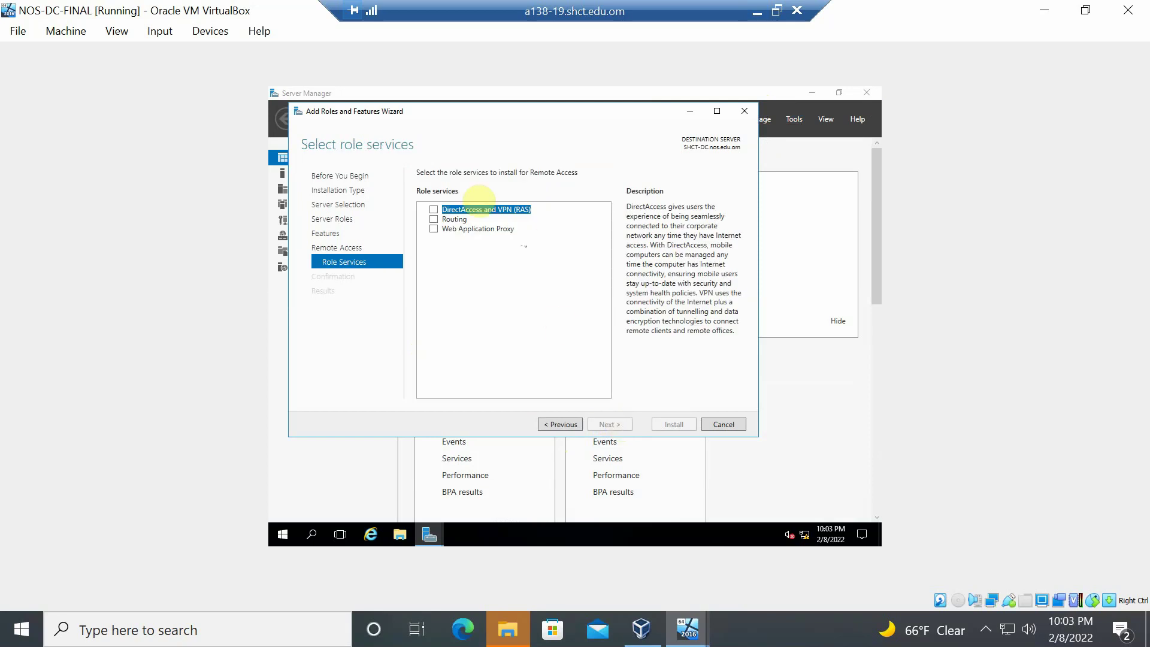
# Add the DirectAccess and VPN (RAS) role service with its required management tools
pyautogui.click(433, 210)
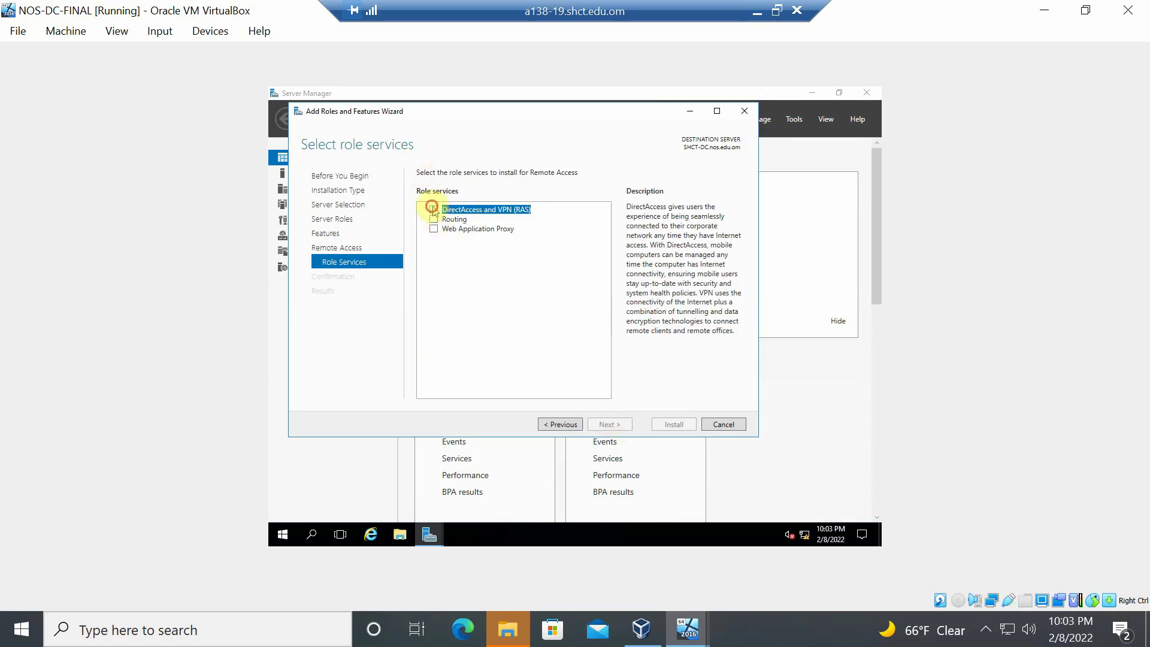
pyautogui.click(560, 377)
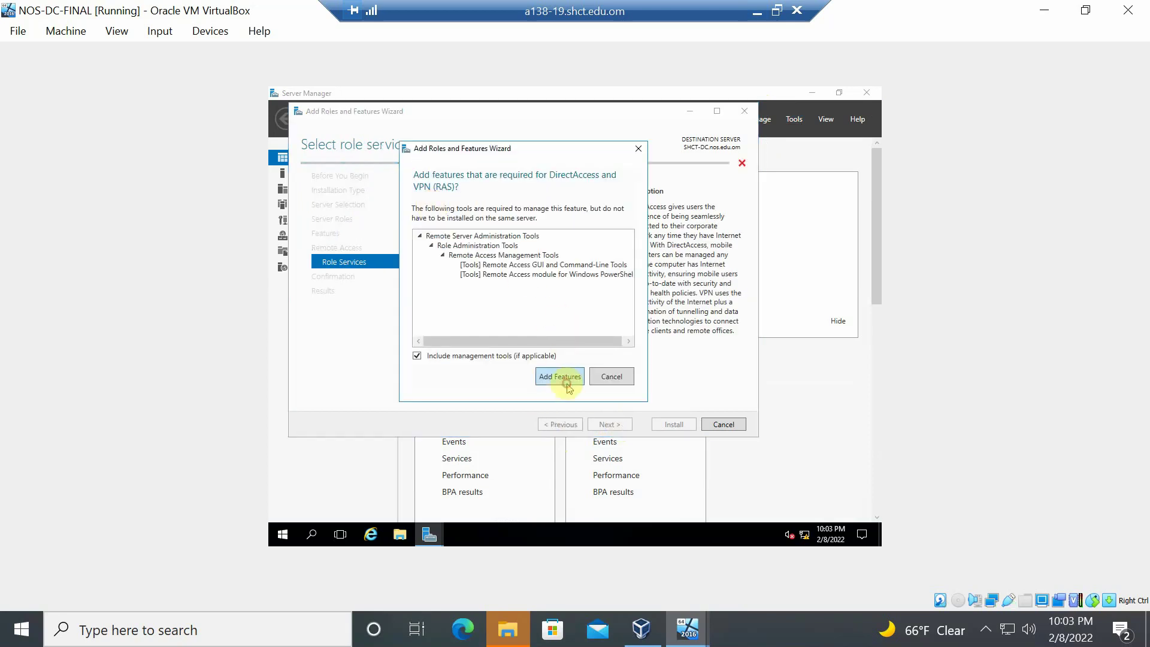
pyautogui.click(608, 424)
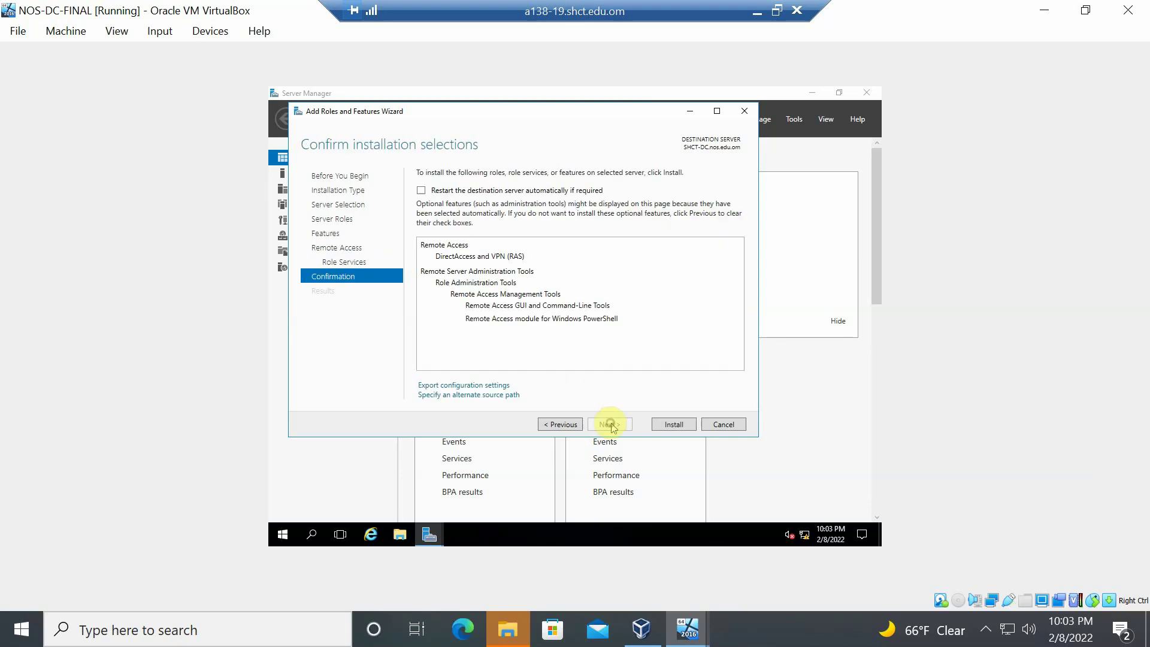
# Install Remote Access with DirectAccess and VPN (RAS) on SHCT-DC.nos.edu.com
pyautogui.click(664, 426)
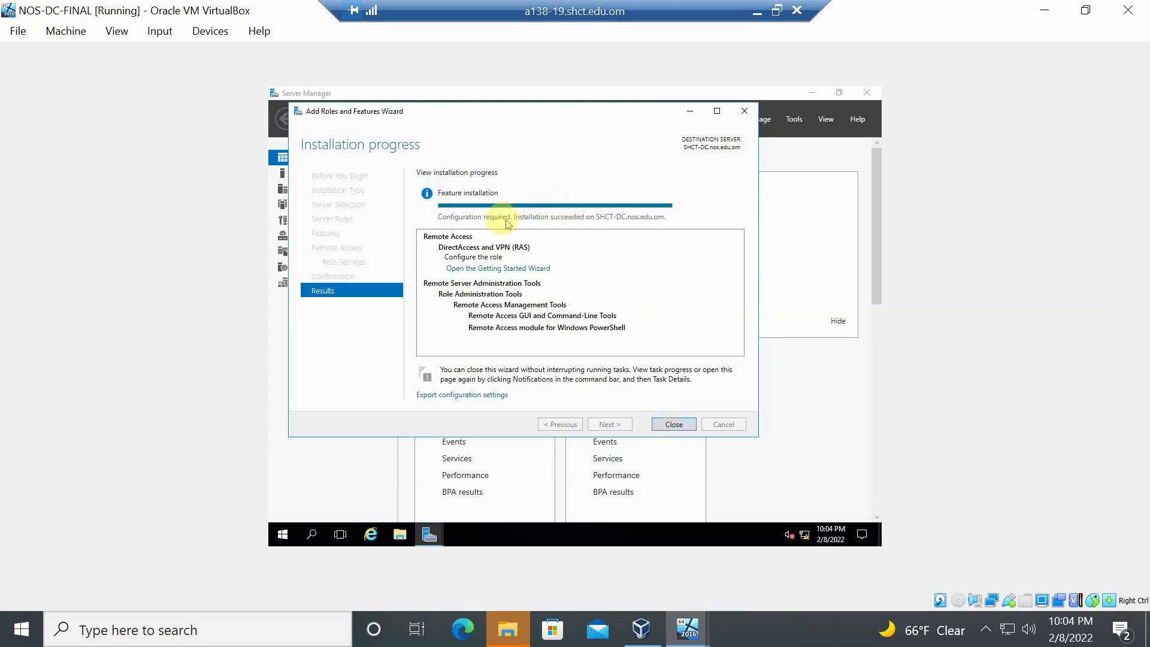
# Launch the Remote Access Getting Started Wizard and choose Deploy VPN only
pyautogui.click(498, 269)
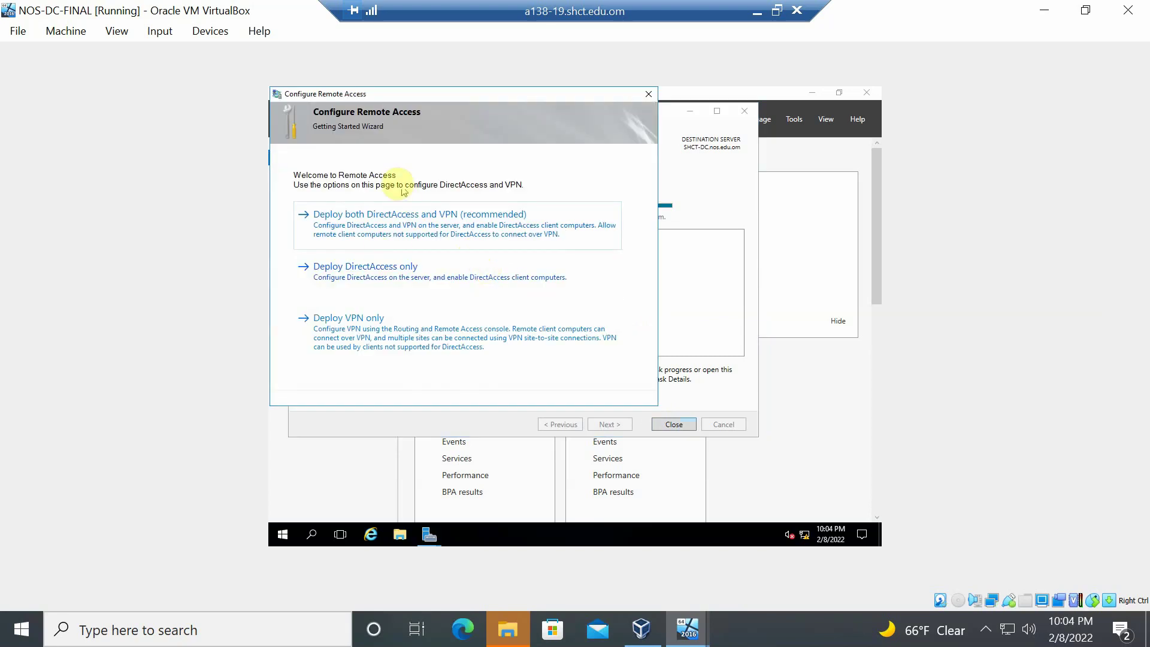
pyautogui.click(355, 326)
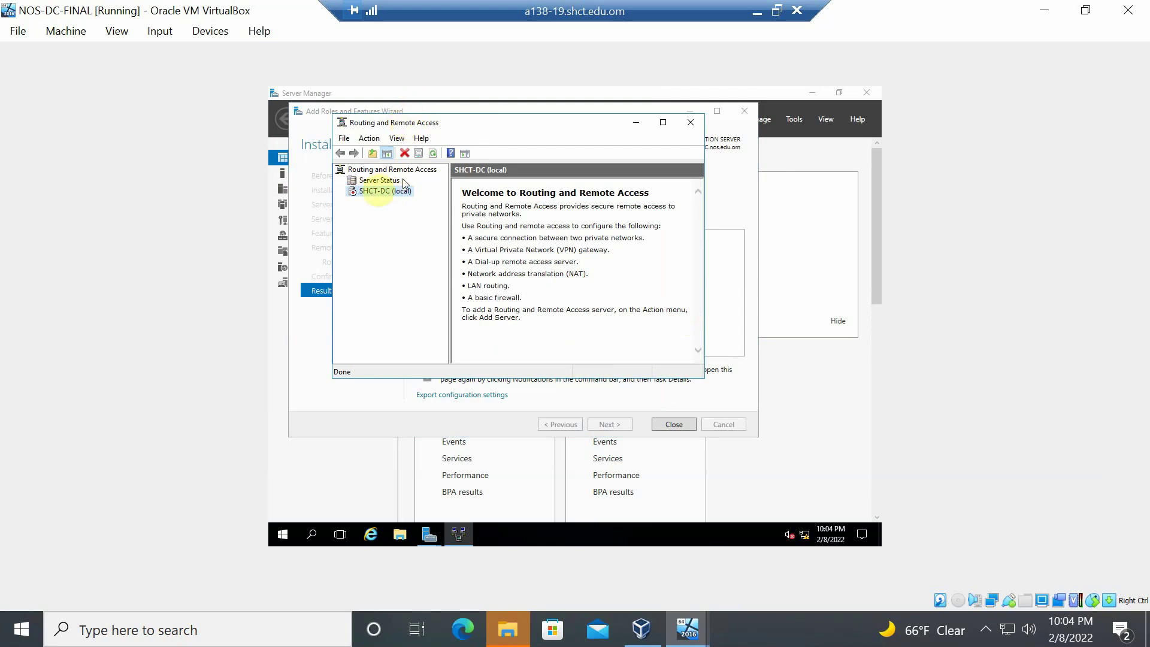
# Configure and enable Routing and Remote Access on SHCT-DC (local) using a custom configuration with only VPN access
pyautogui.rightClick(358, 195)
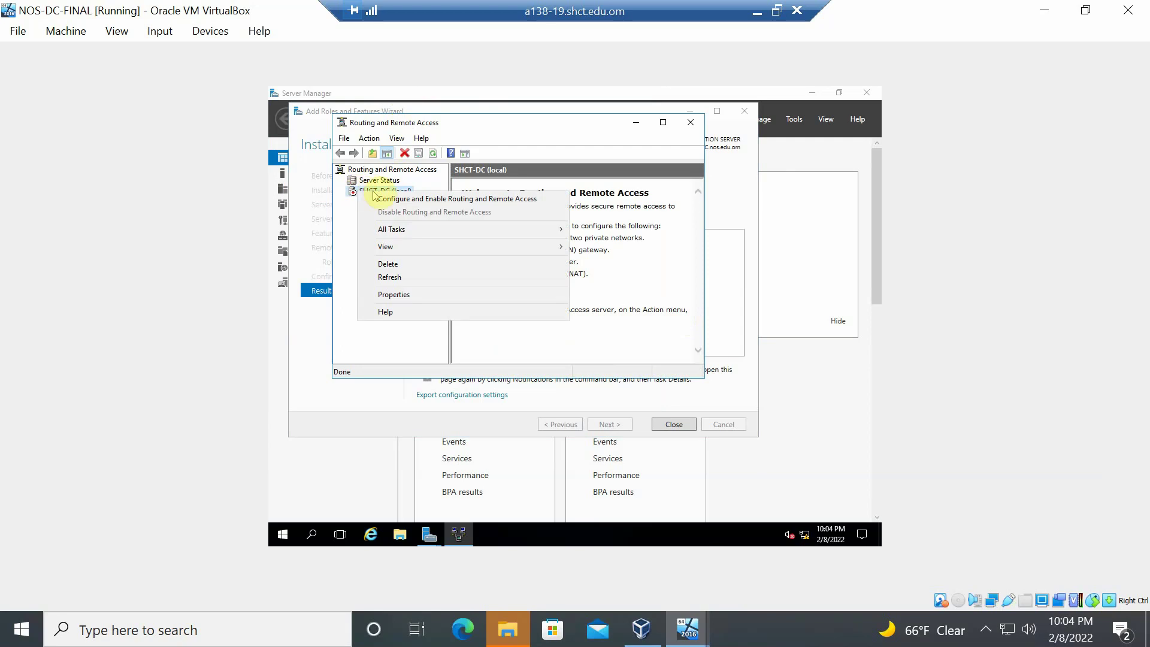
pyautogui.click(389, 204)
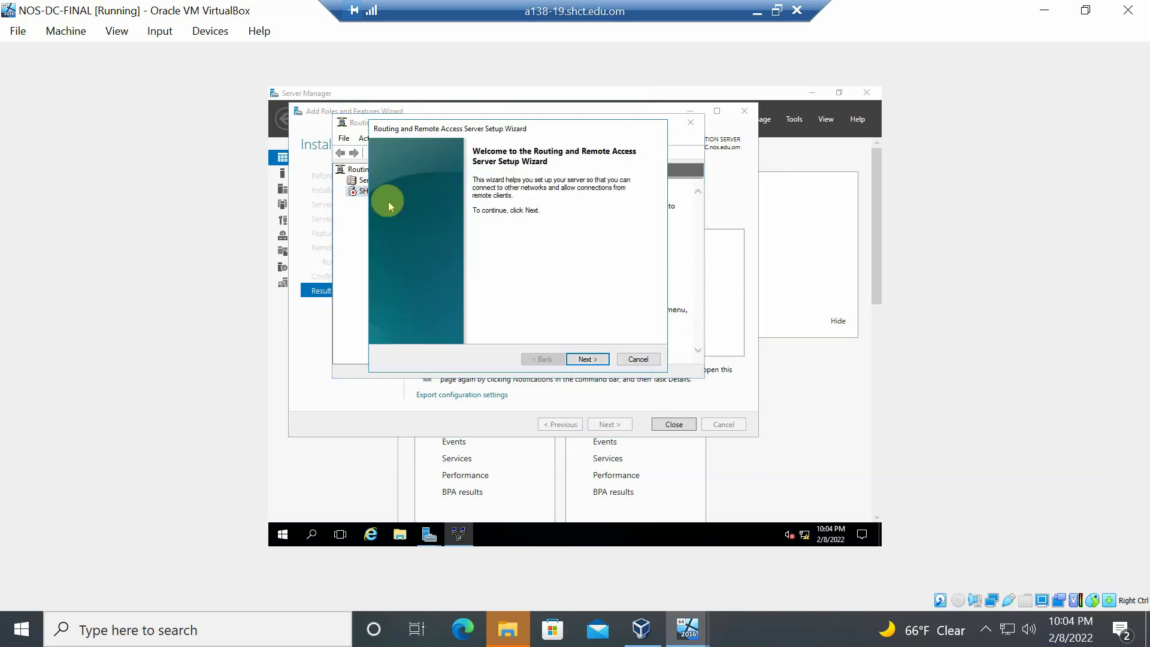
pyautogui.click(593, 361)
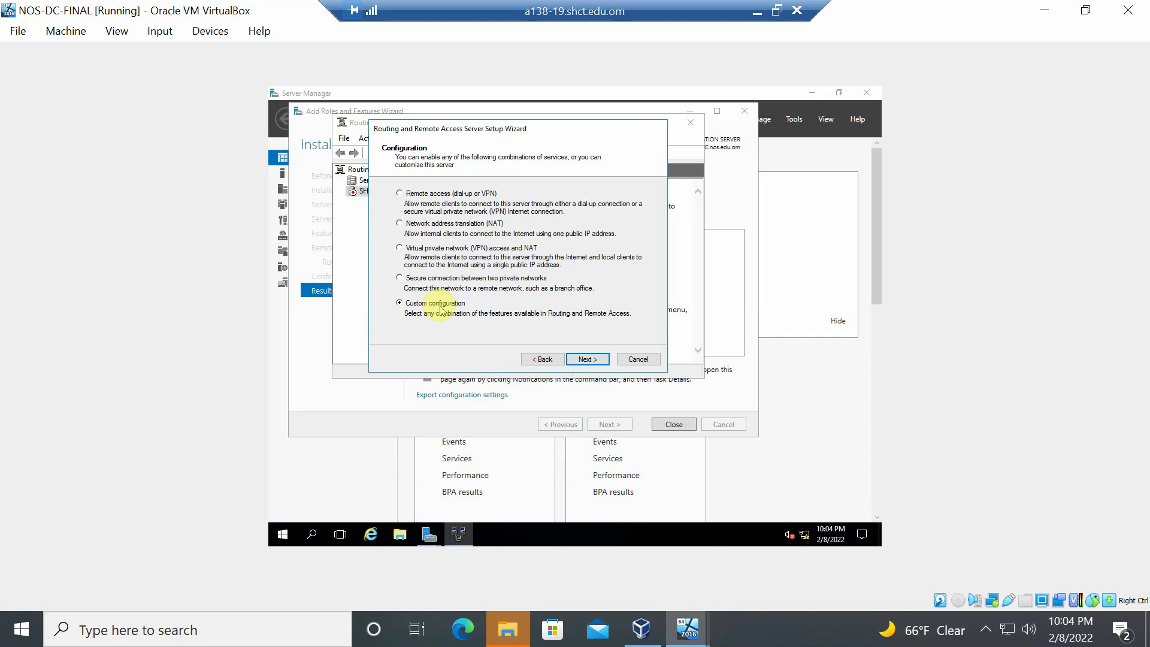
pyautogui.click(599, 361)
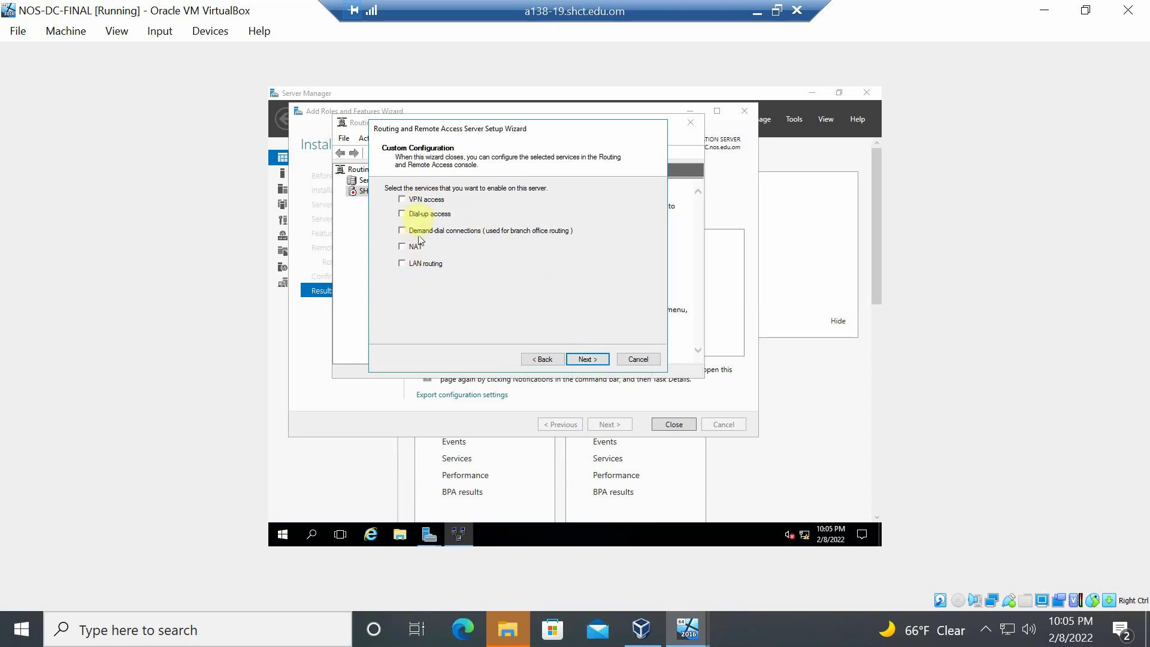
pyautogui.click(403, 201)
pyautogui.click(601, 361)
pyautogui.click(604, 359)
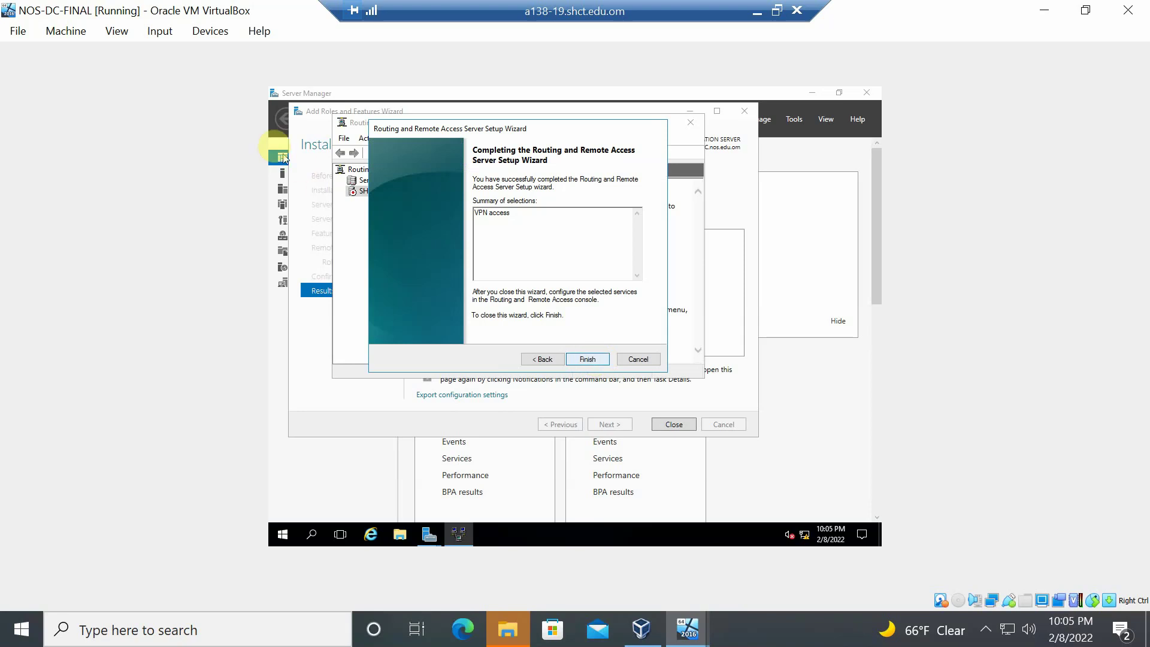
# Start the Routing and Remote Access service and expand SHCT-DC (local) in the console tree
pyautogui.click(532, 284)
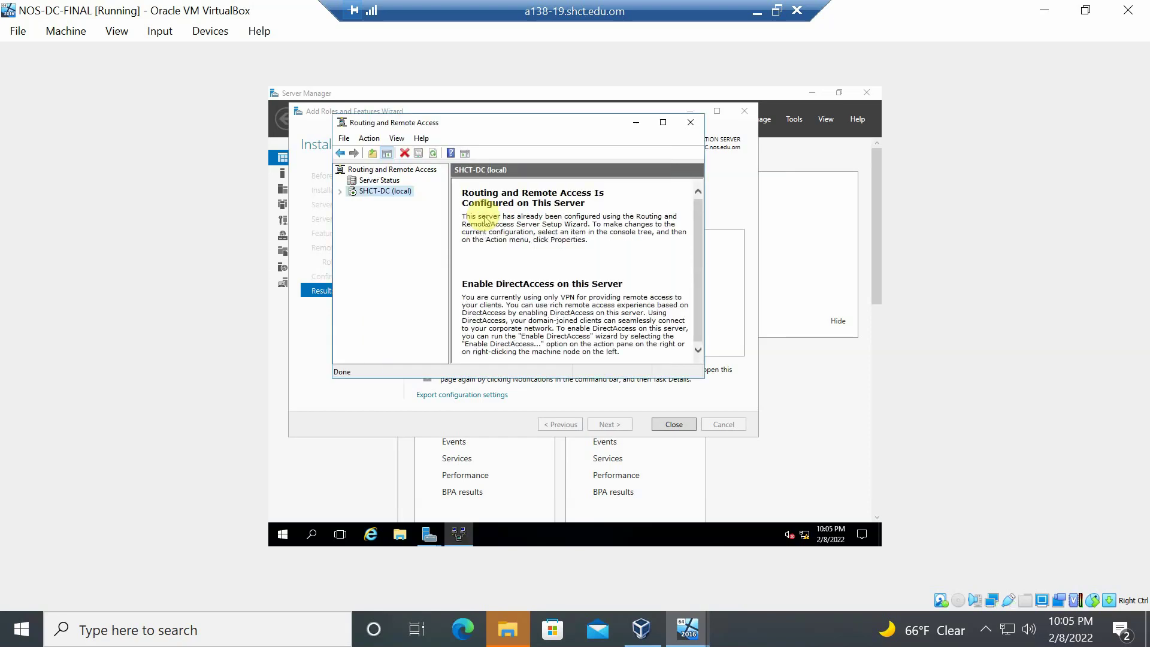
pyautogui.click(340, 191)
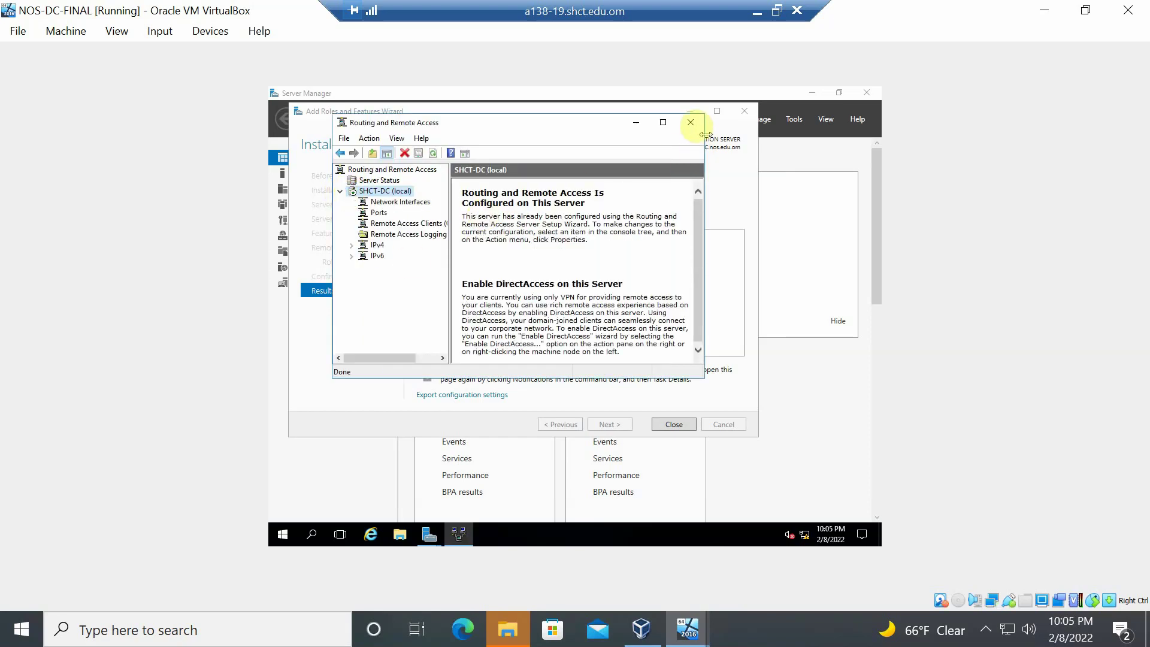
# Close the RRAS console and wizard, reopen Routing and Remote Access, and open SHCT-DC (local) Properties
pyautogui.click(690, 122)
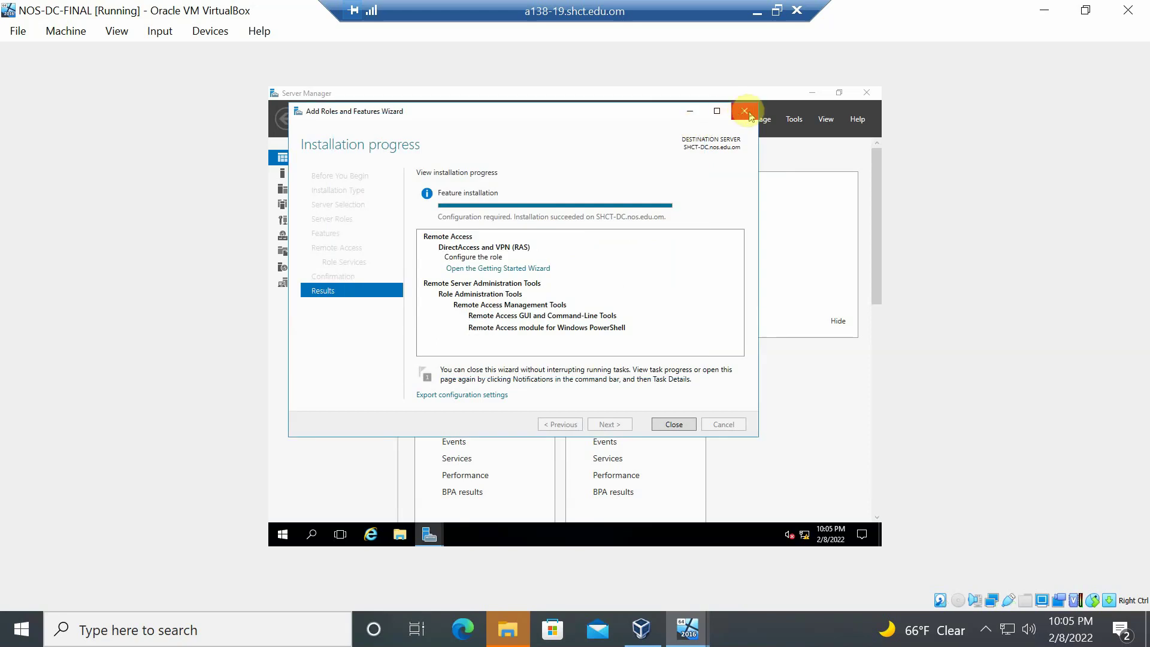
pyautogui.click(738, 114)
pyautogui.click(793, 123)
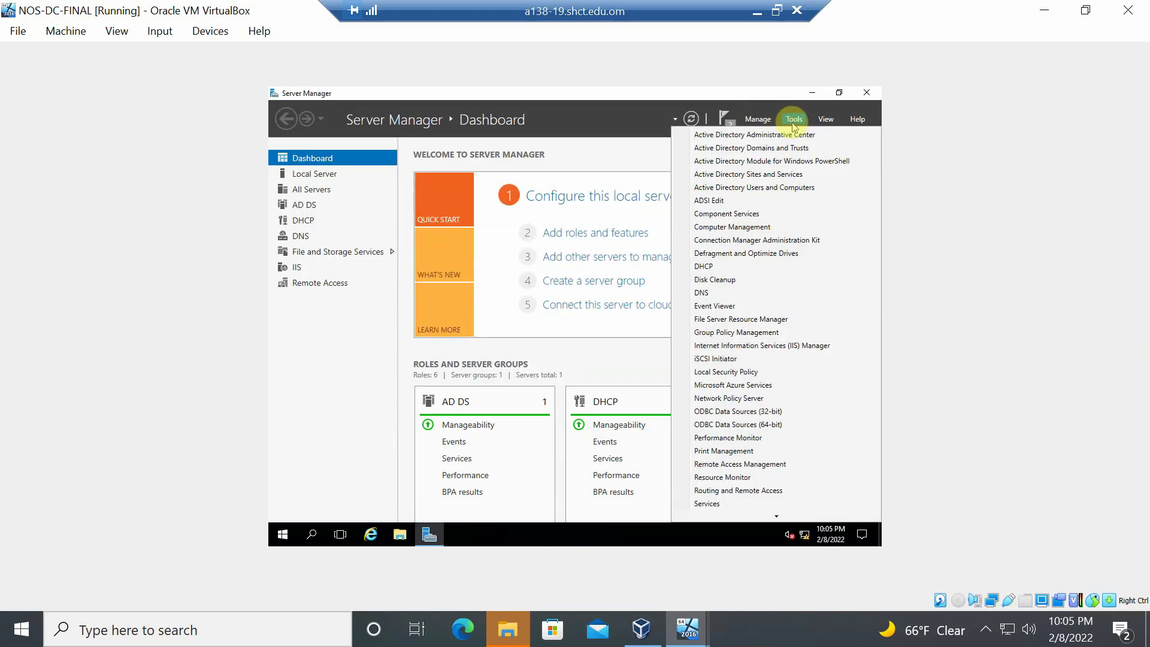
pyautogui.click(769, 491)
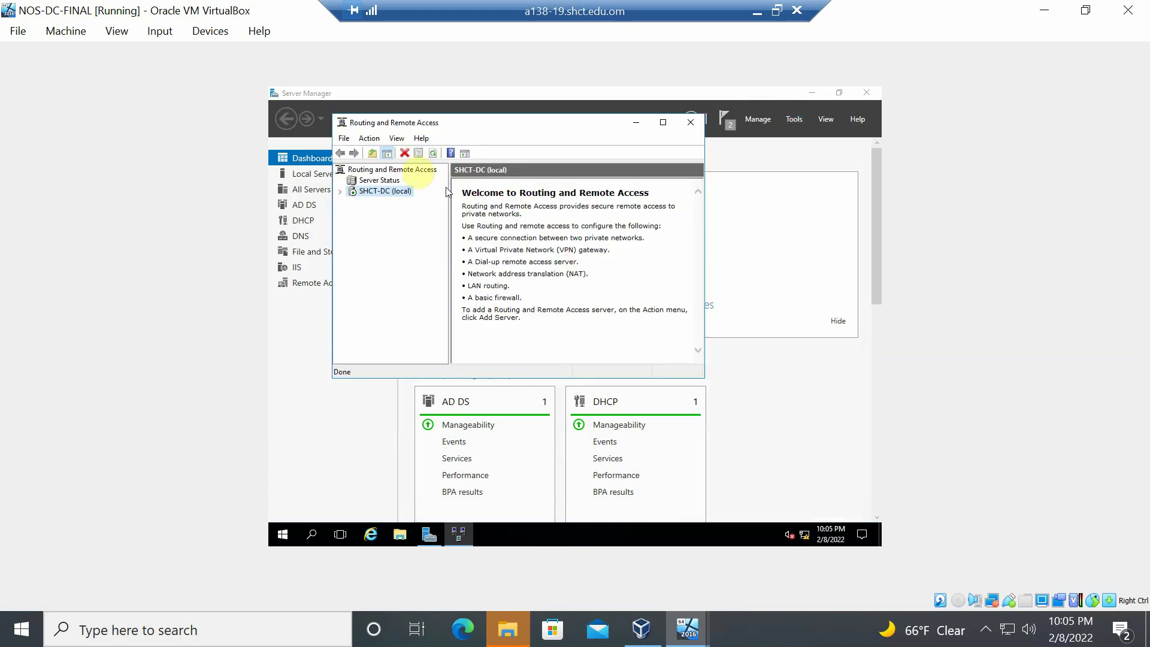
pyautogui.rightClick(376, 194)
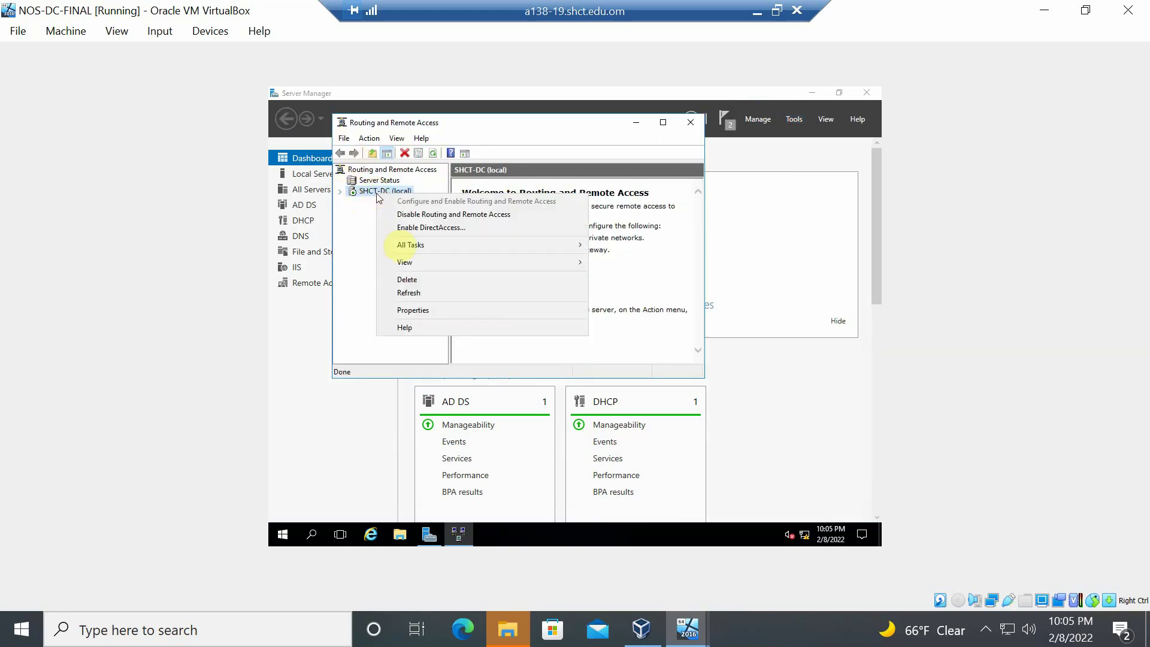
pyautogui.click(432, 311)
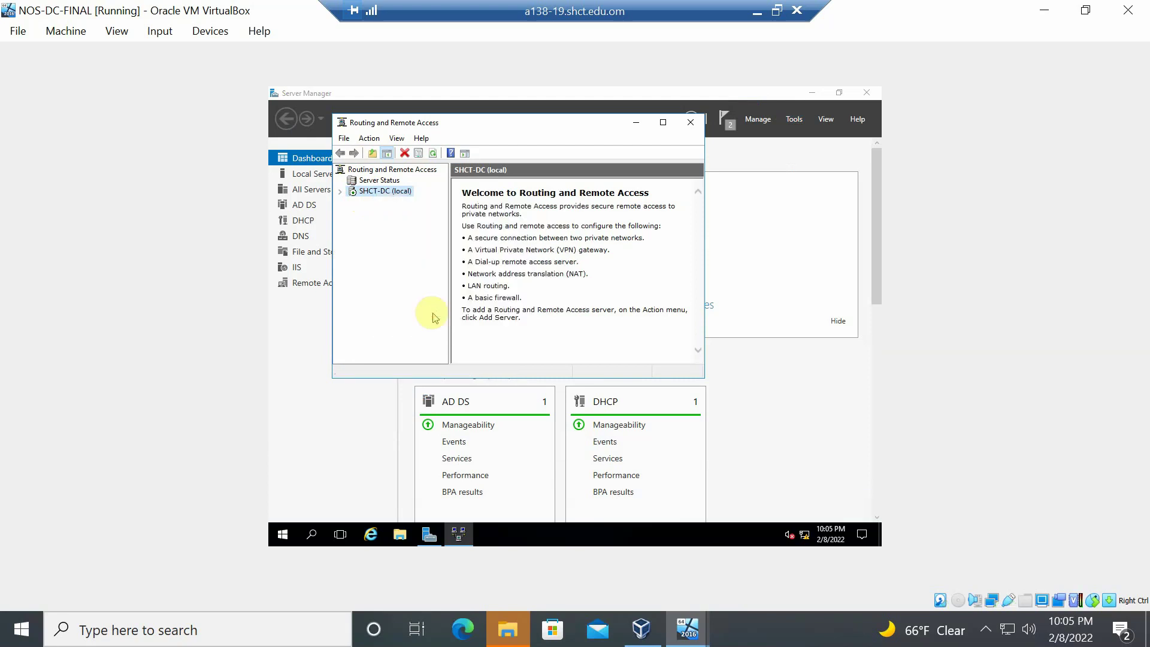
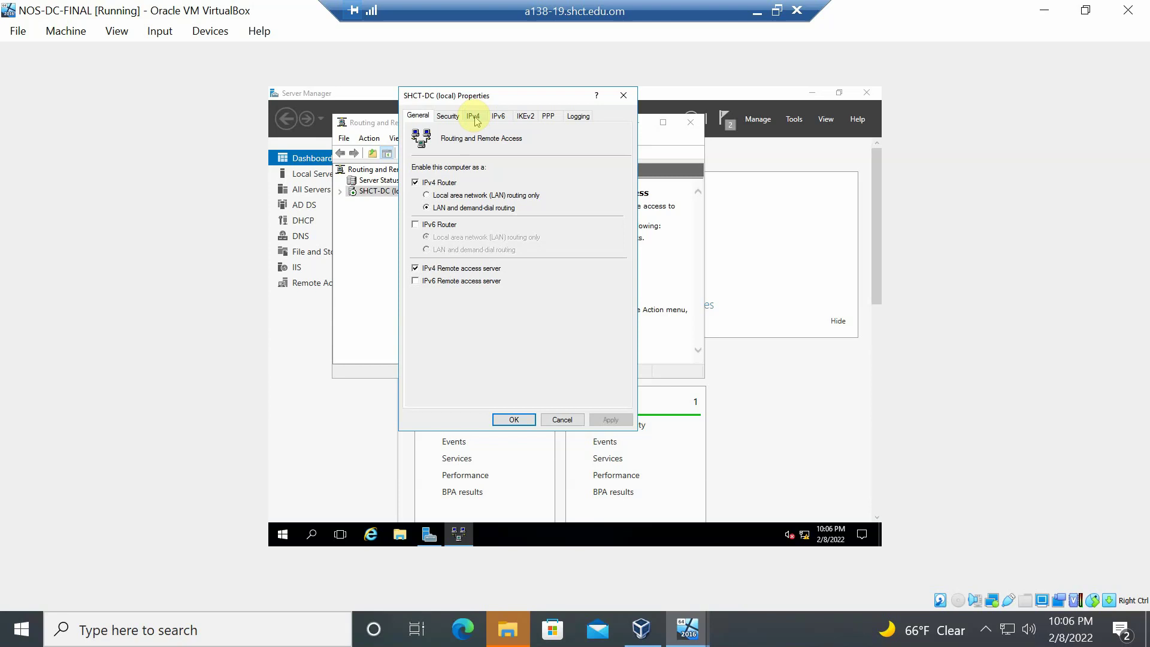
# On the IPv4 tab of SHCT-DC Properties, choose Static address pool instead of DHCP
pyautogui.click(475, 117)
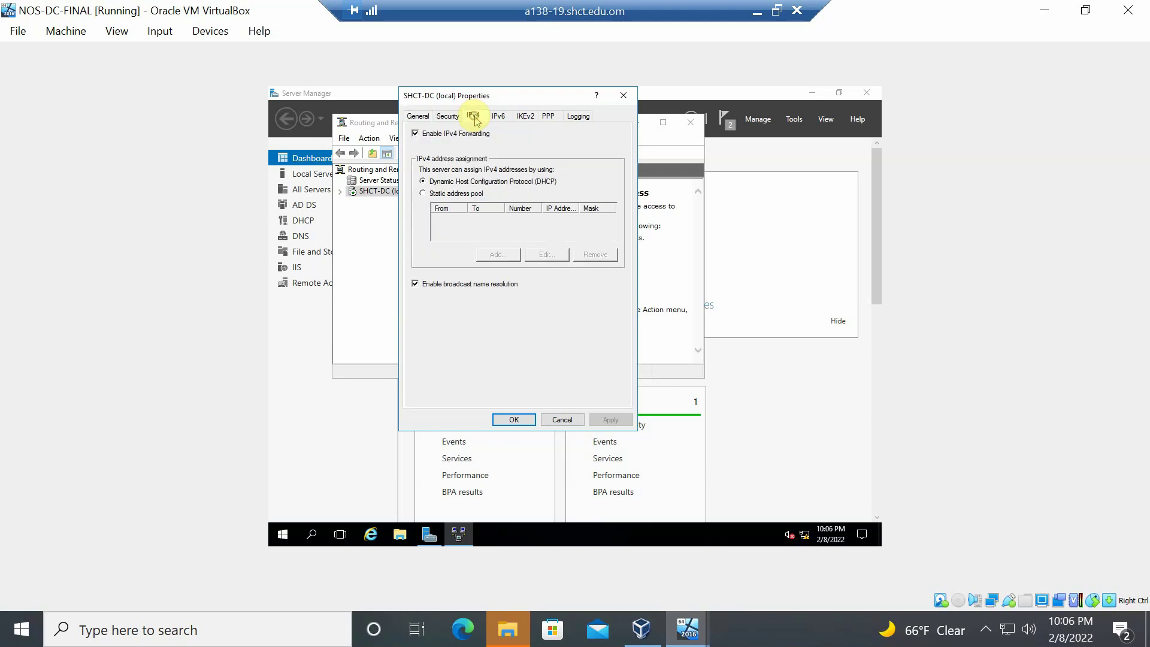
pyautogui.click(466, 195)
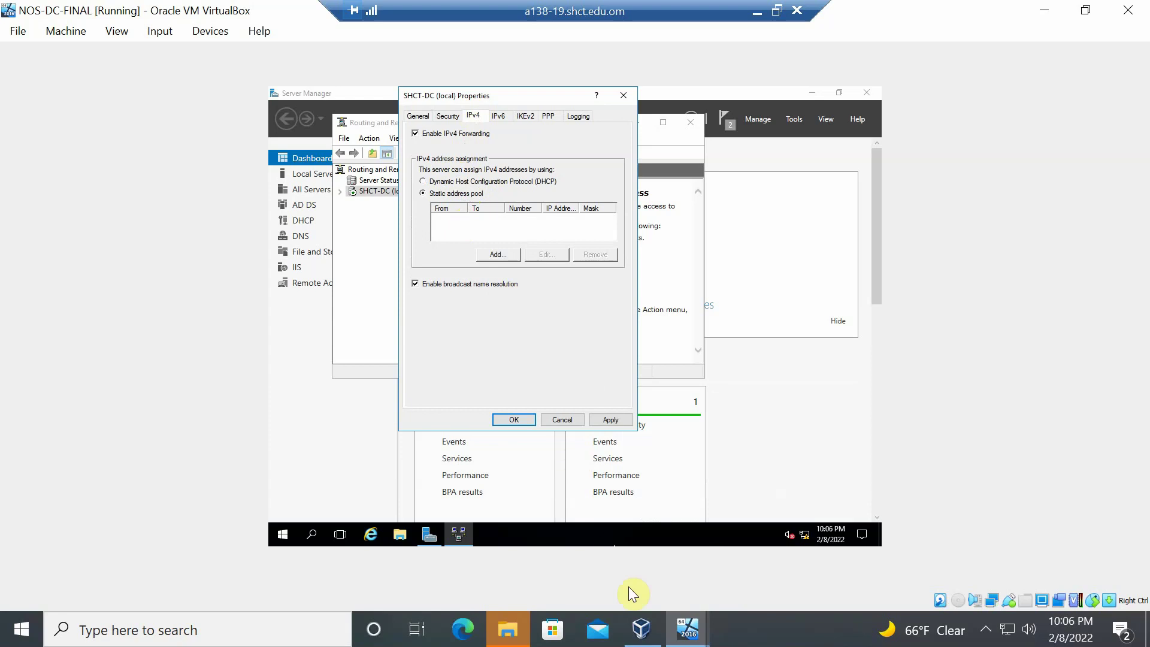
pyautogui.click(755, 11)
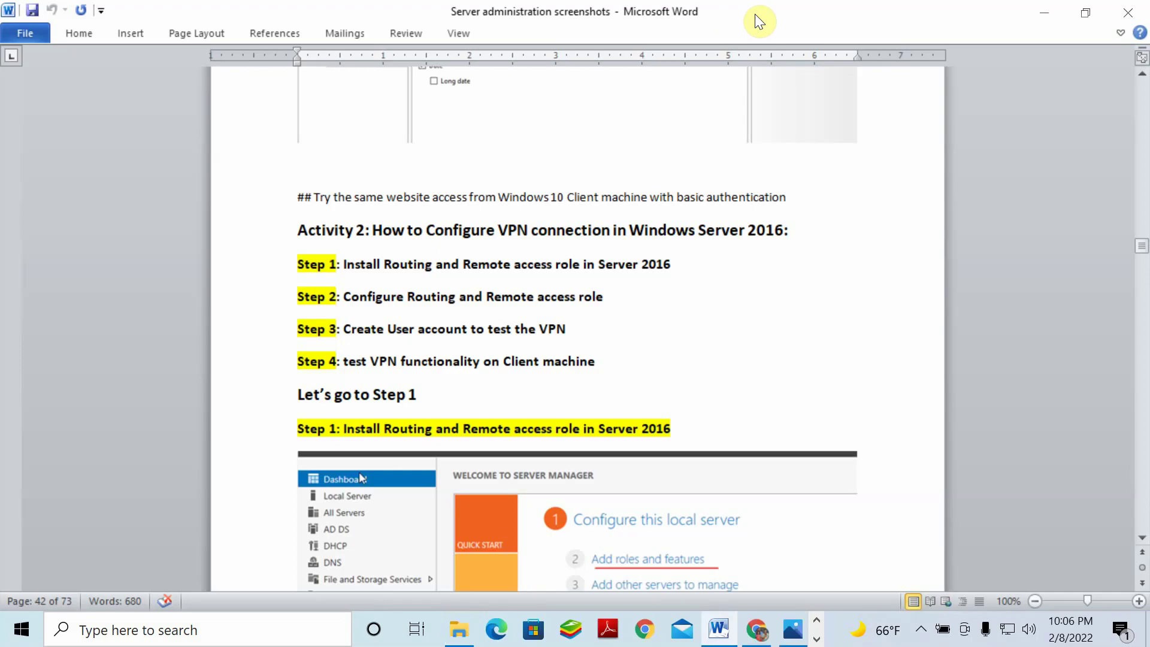
pyautogui.scroll(-20, 512, 362)
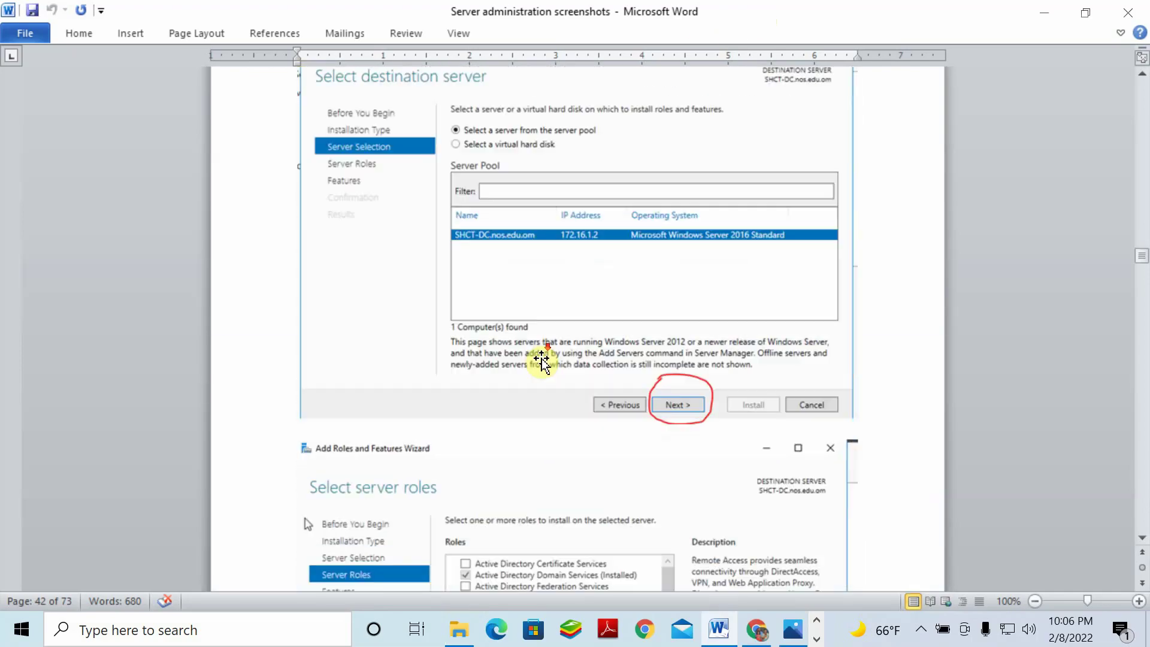
pyautogui.scroll(-20, 543, 362)
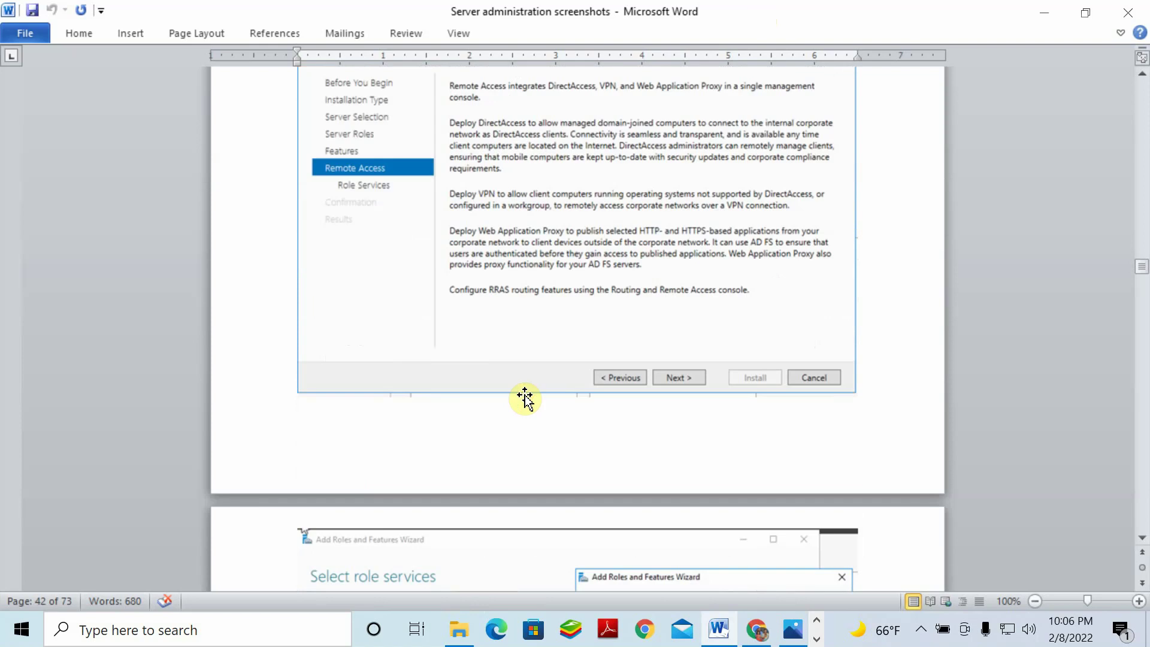
pyautogui.scroll(-20, 524, 398)
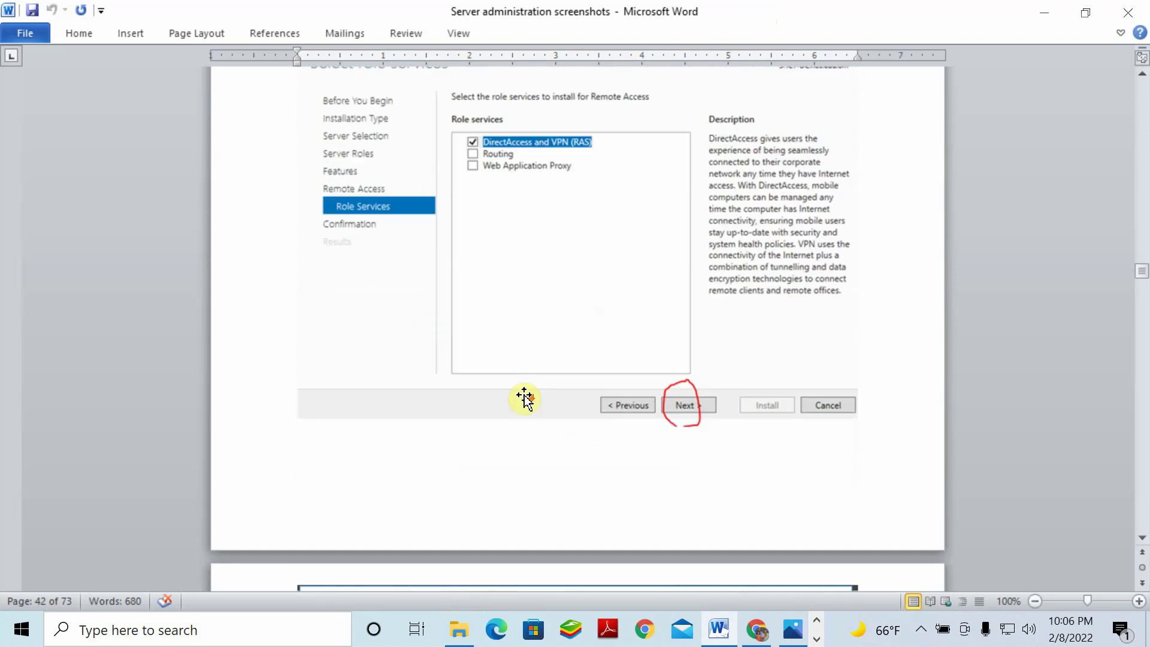
pyautogui.scroll(-20, 524, 398)
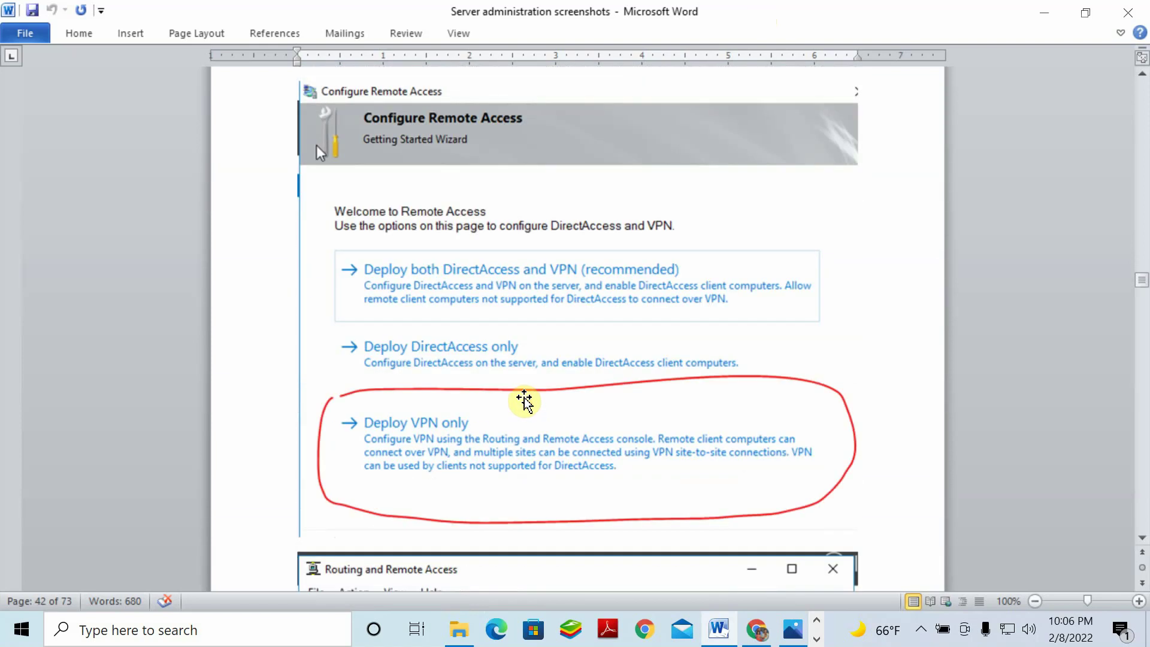
pyautogui.scroll(-20, 524, 400)
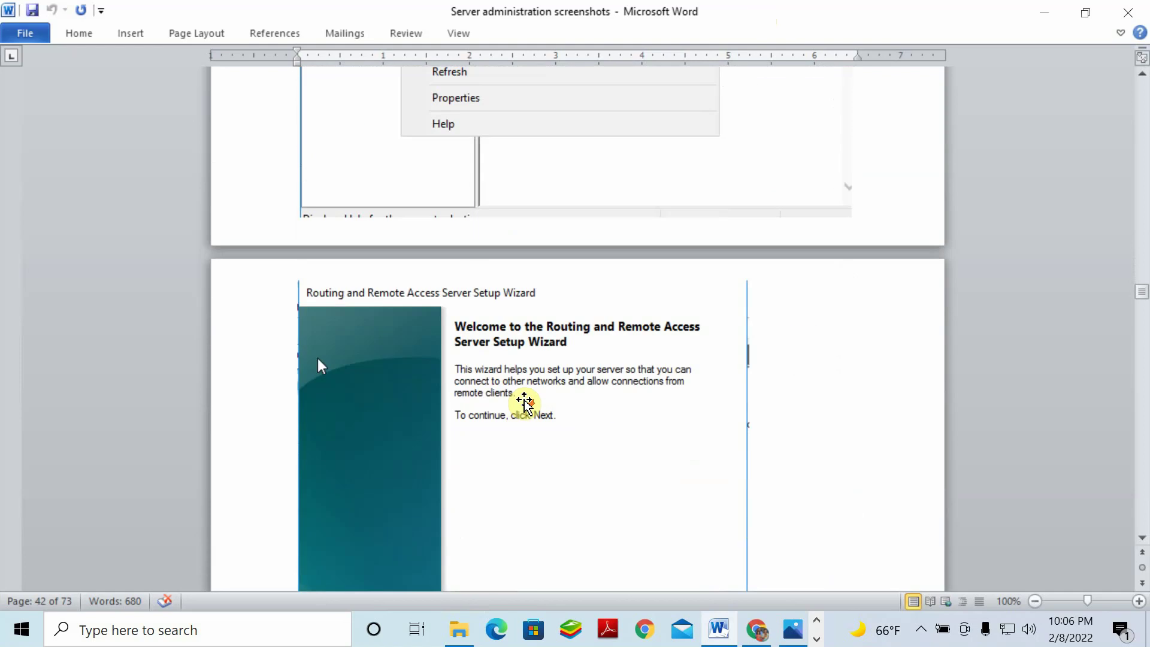
pyautogui.scroll(-20, 524, 403)
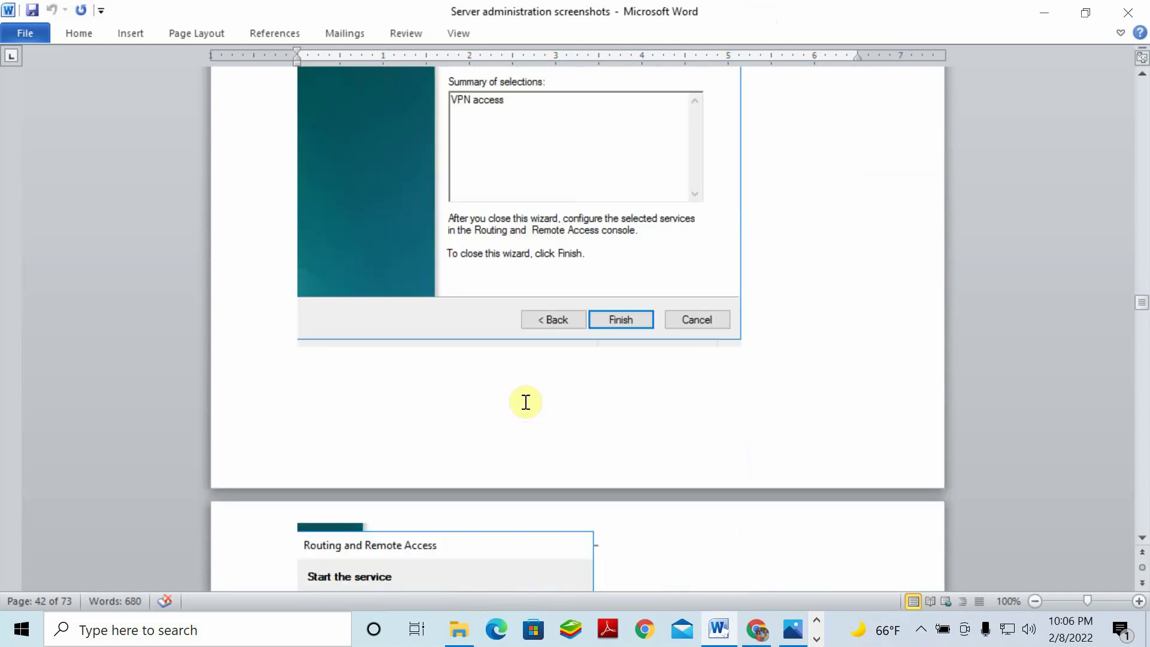
pyautogui.scroll(-20, 524, 404)
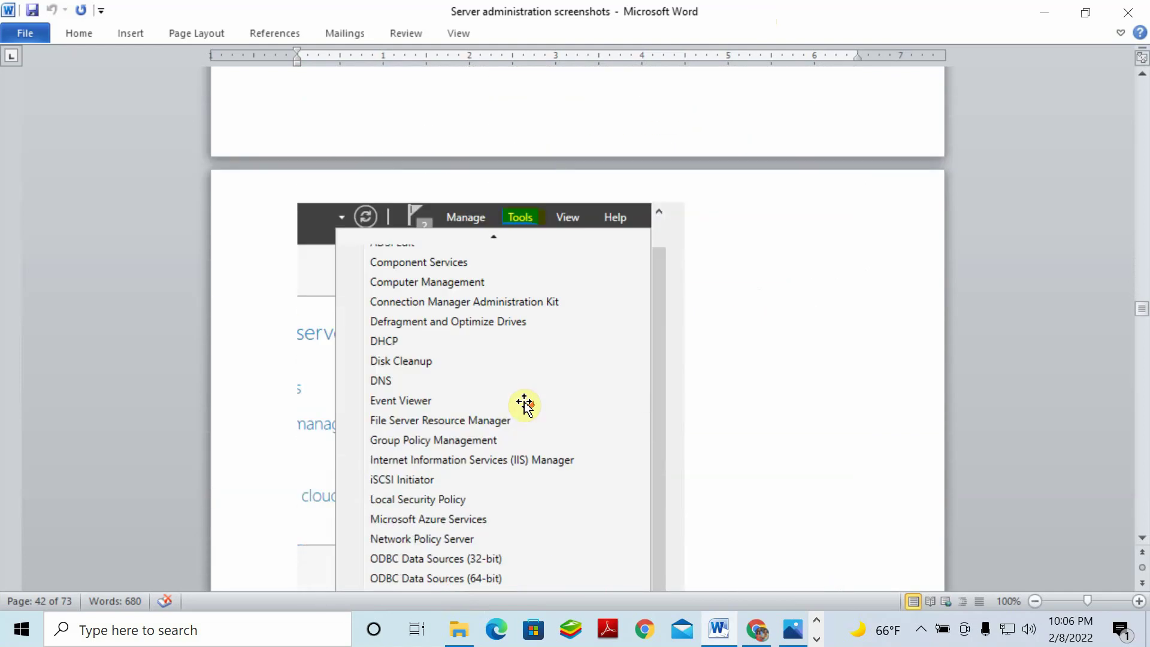
pyautogui.scroll(-20, 524, 404)
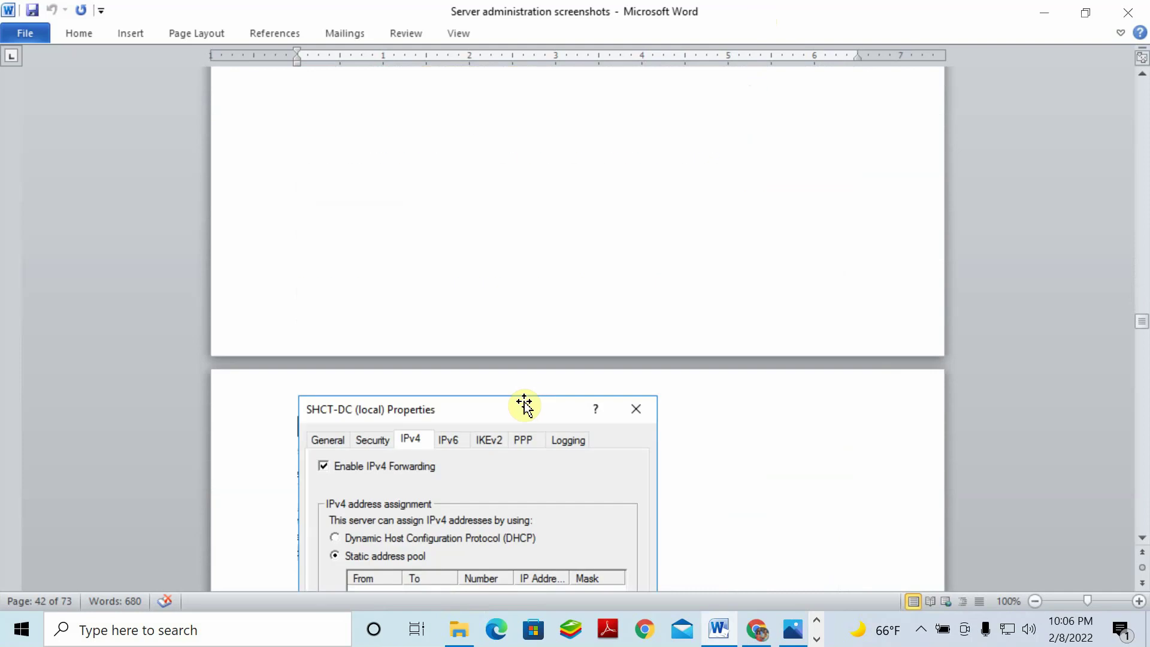
pyautogui.scroll(-20, 524, 404)
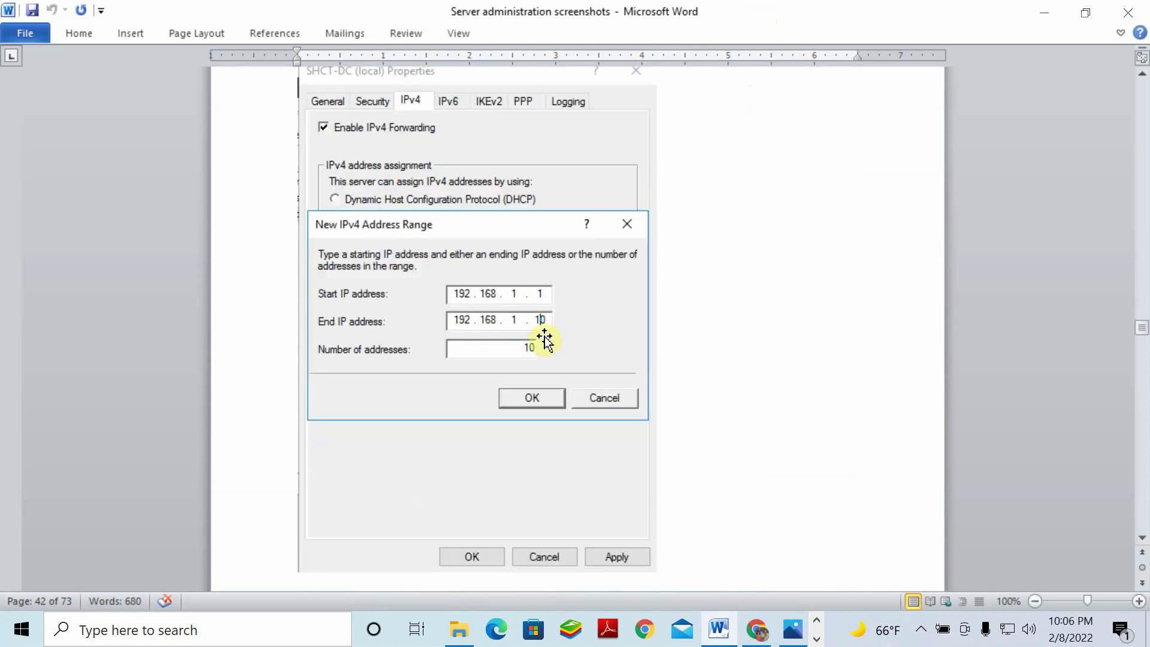
pyautogui.click(816, 639)
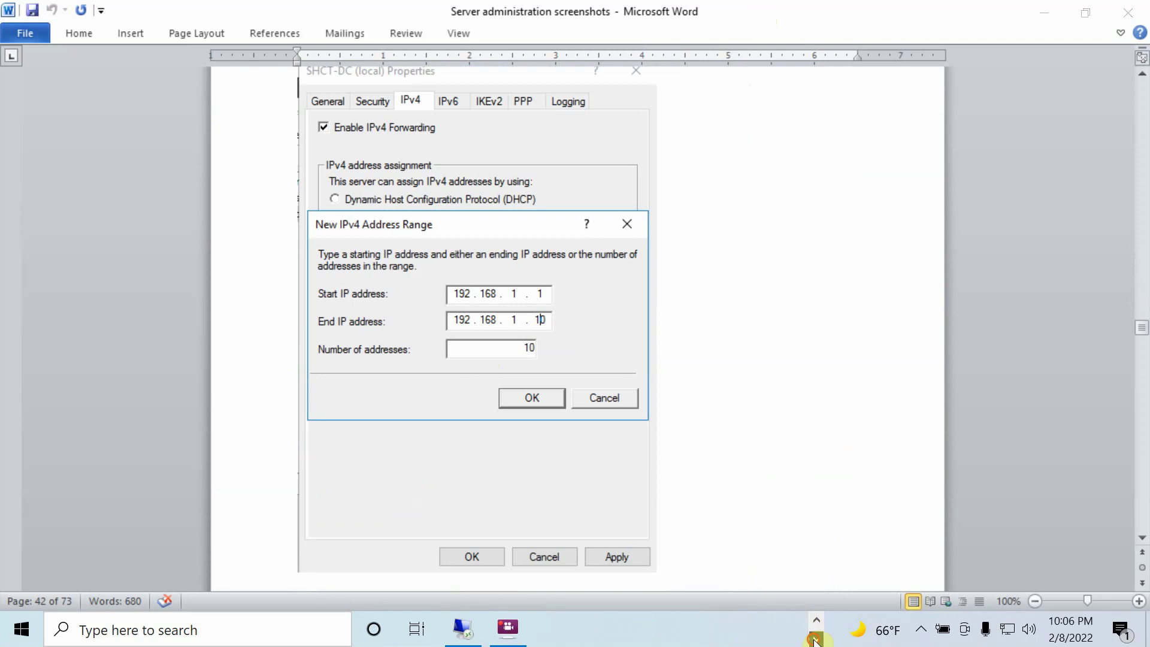
# Add the address range 192.168.1.1 to 192.168.1.10, then apply and close the server properties
pyautogui.click(462, 628)
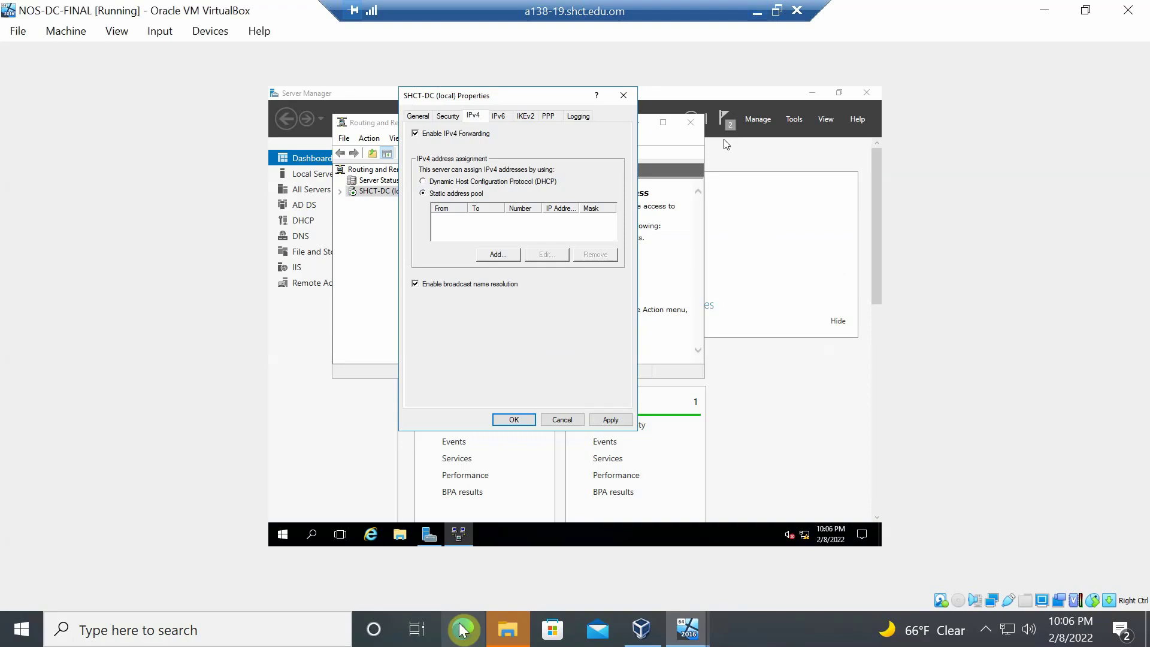
pyautogui.click(498, 254)
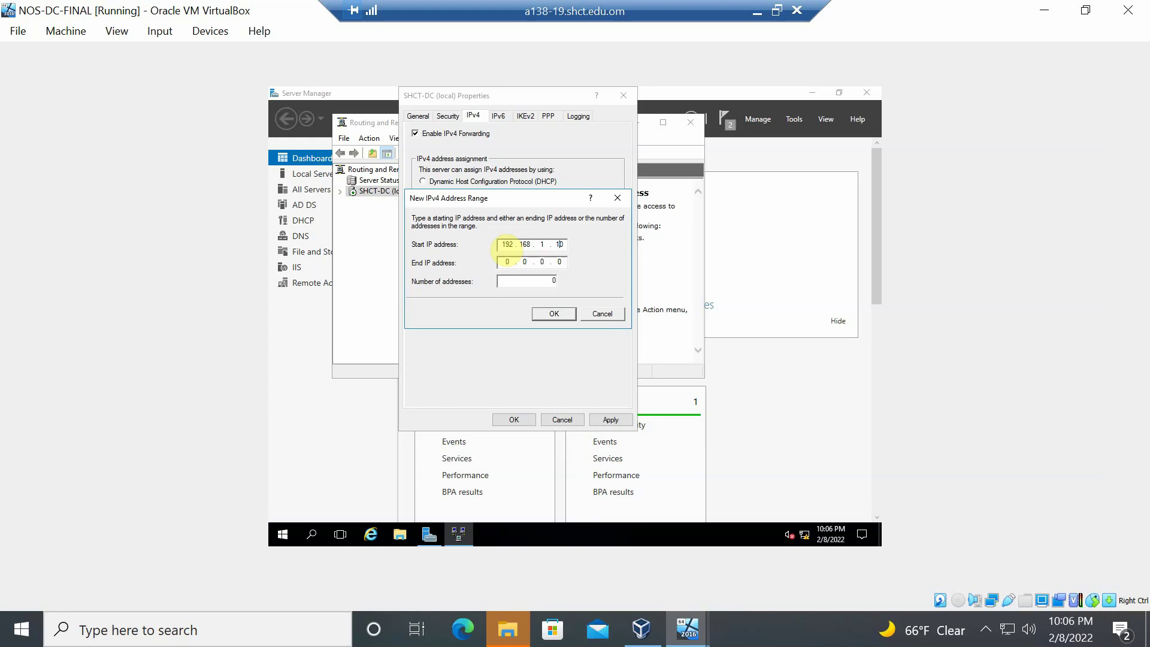
pyautogui.click(511, 262)
pyautogui.click(558, 262)
pyautogui.click(554, 314)
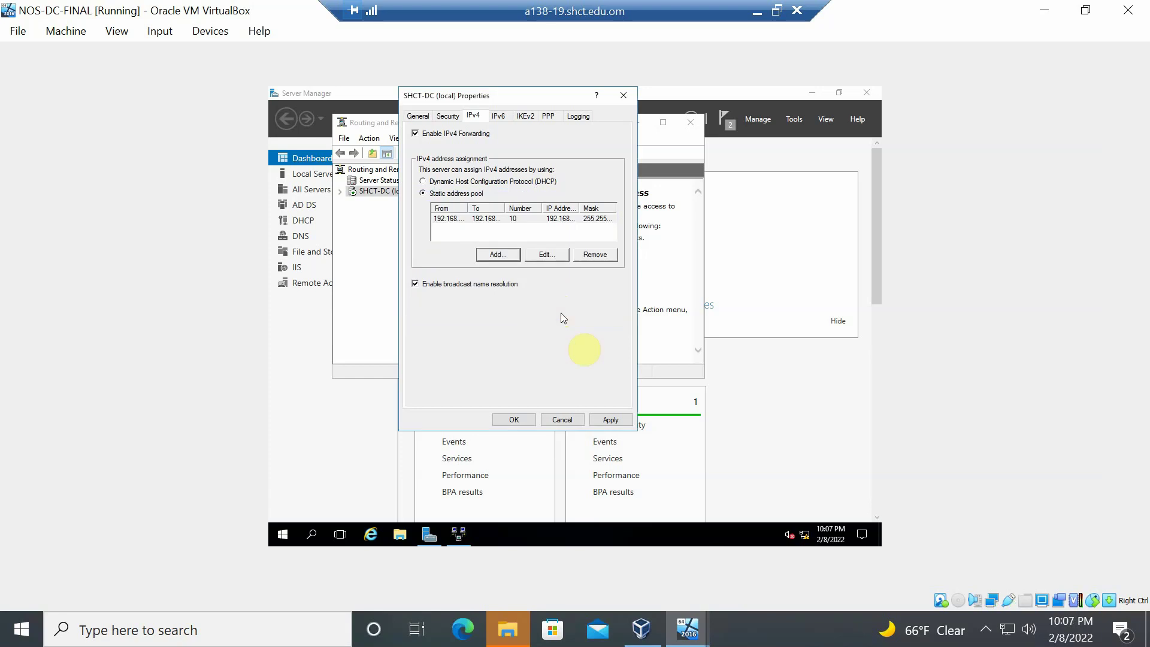
pyautogui.click(621, 420)
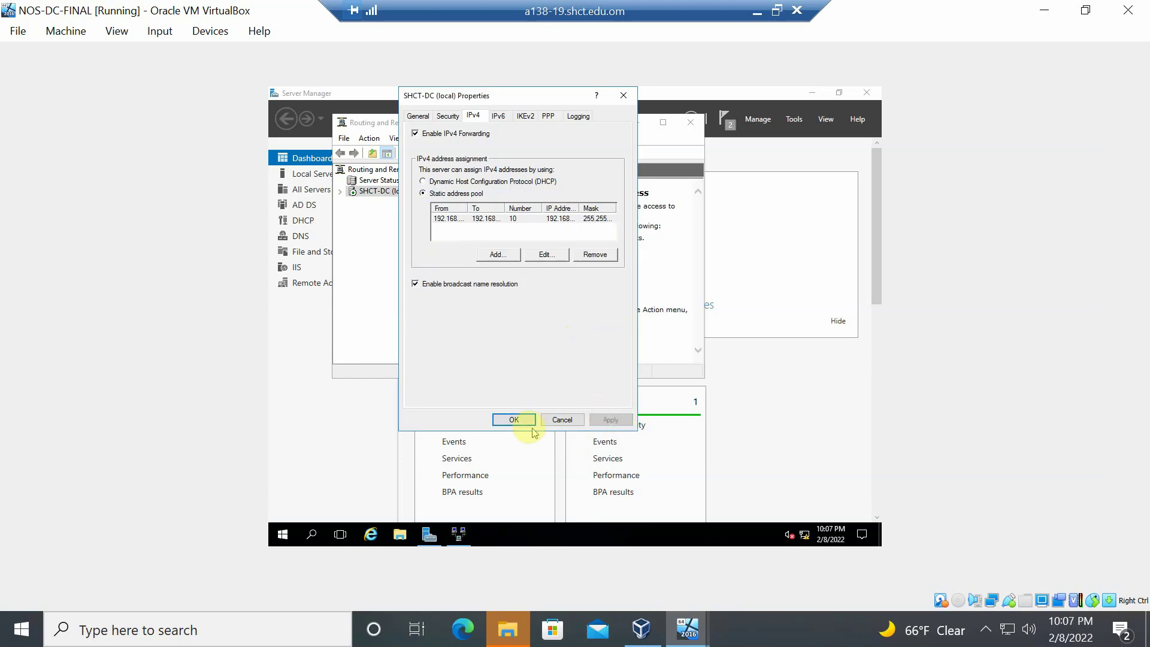
pyautogui.click(513, 420)
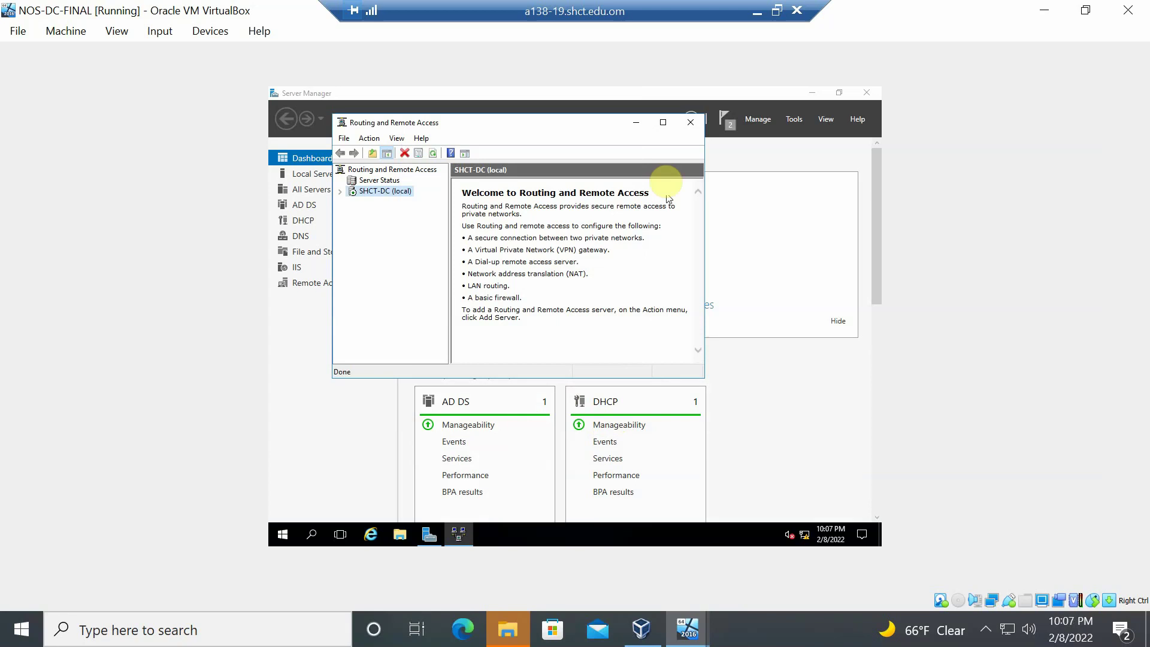
# Launch Active Directory Users and Computers from Server Manager's Tools menu
pyautogui.click(639, 122)
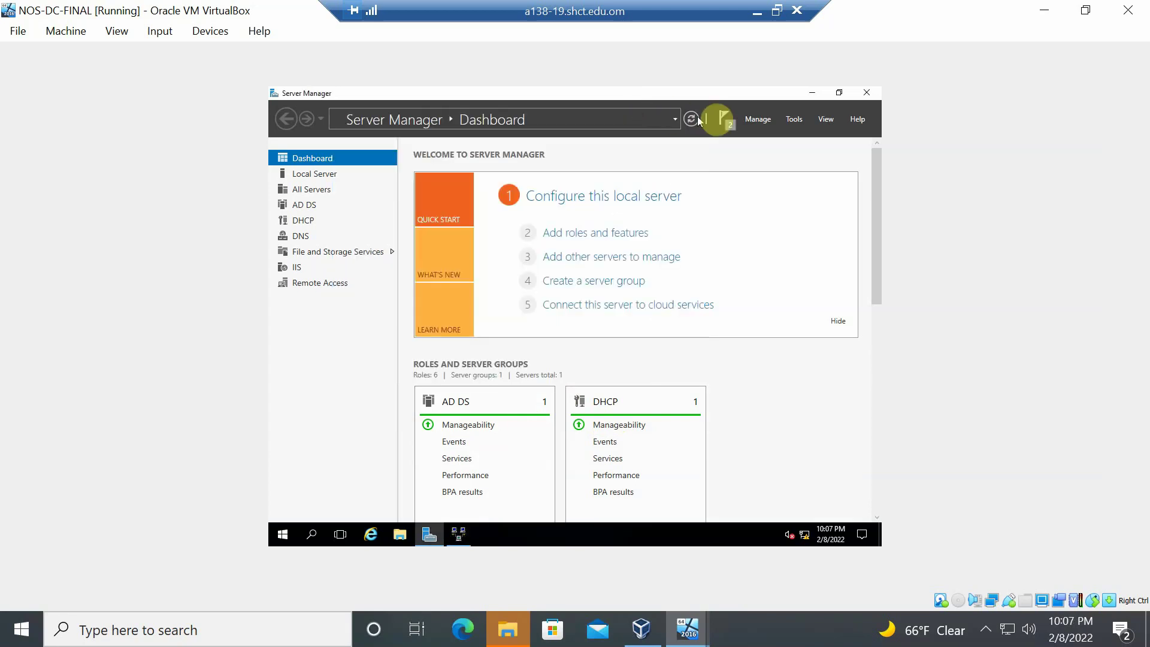
pyautogui.click(795, 122)
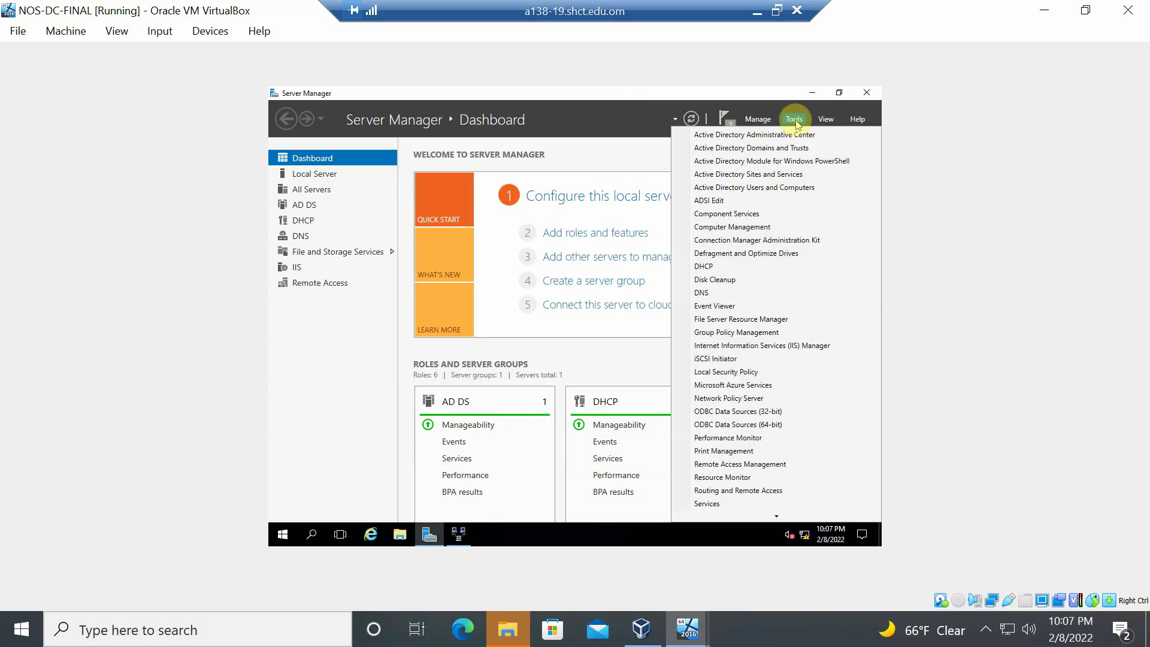
pyautogui.click(765, 188)
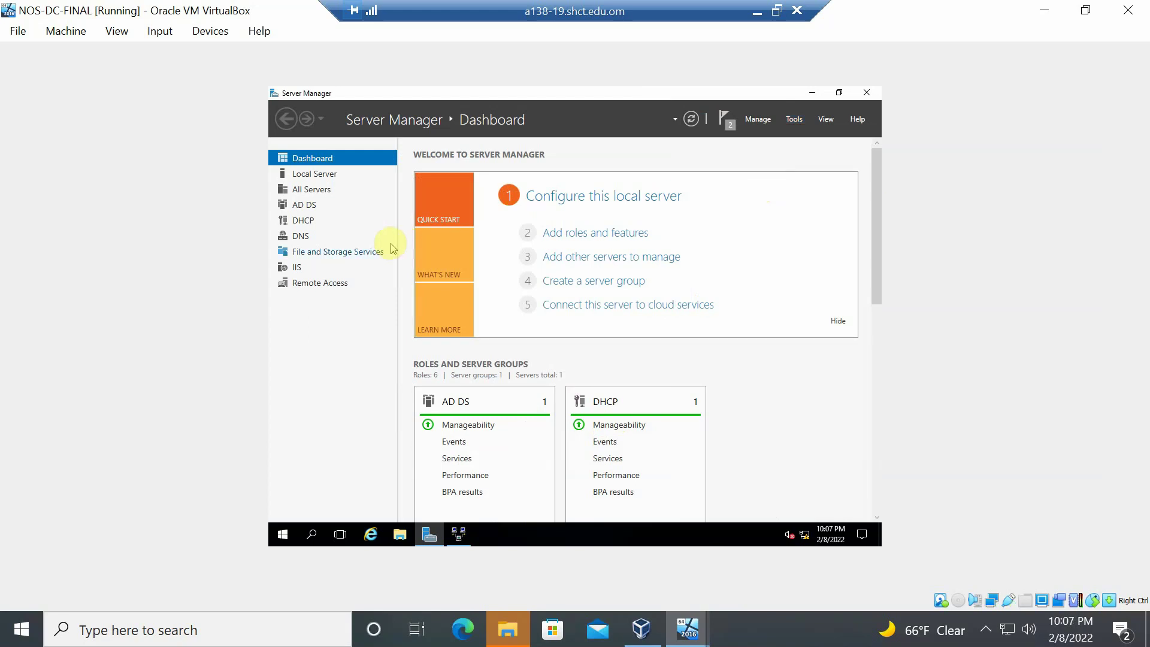
# Select the nos.edu.om Users container and scroll down to the VPNUser account
pyautogui.click(372, 282)
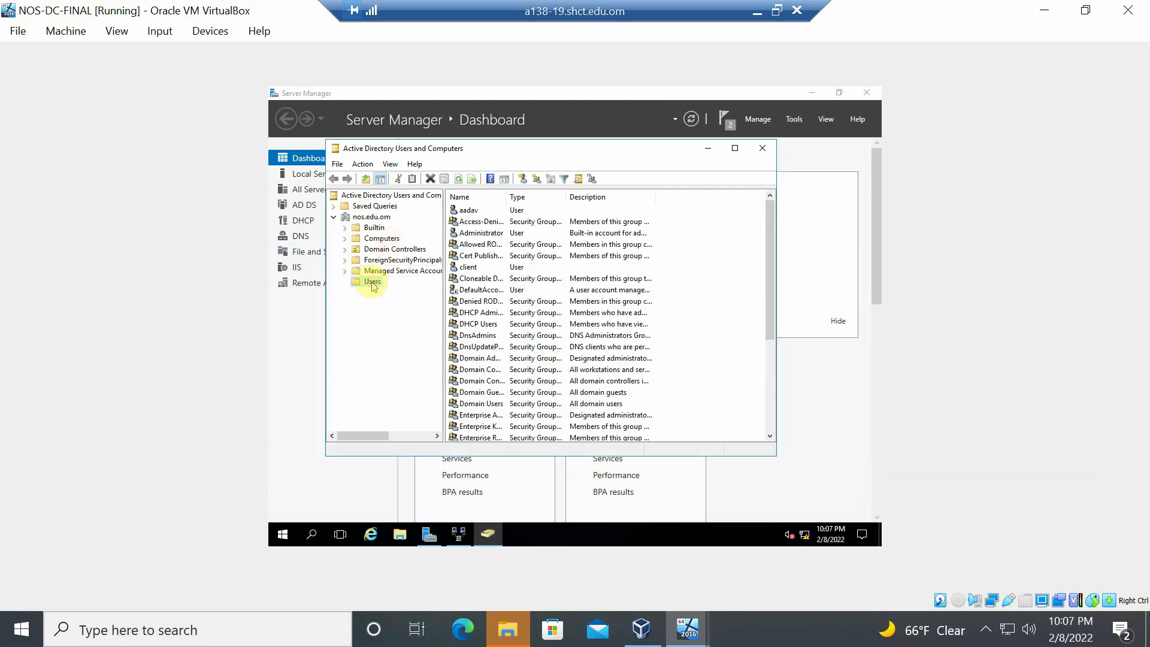
pyautogui.rightClick(372, 282)
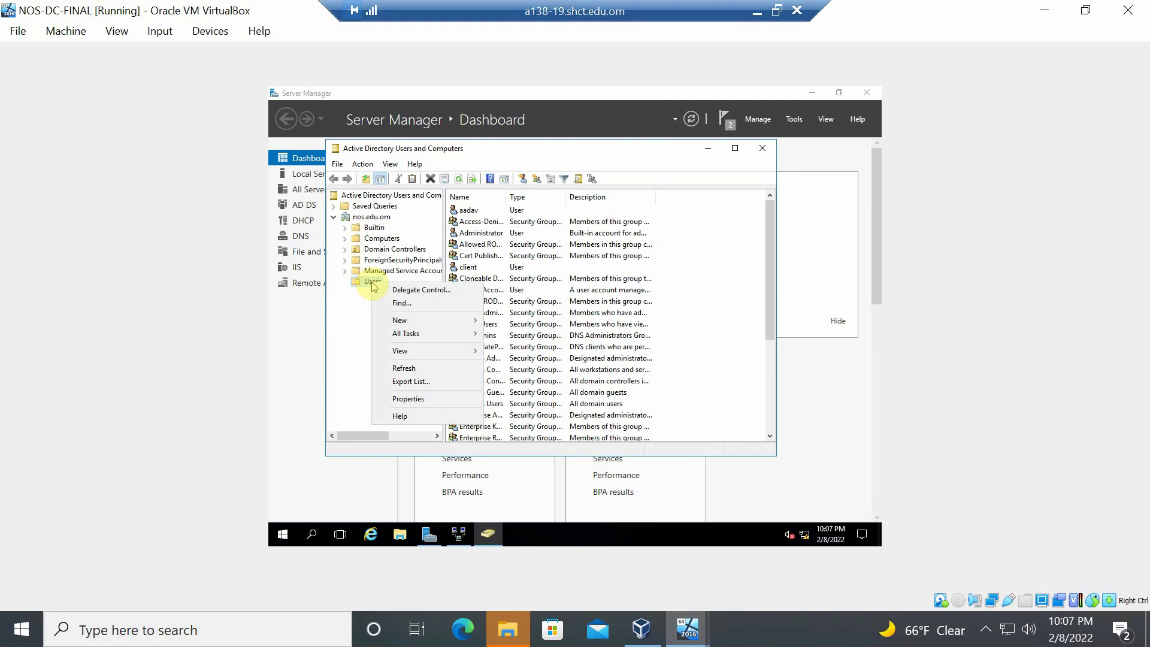
pyautogui.moveTo(420, 320)
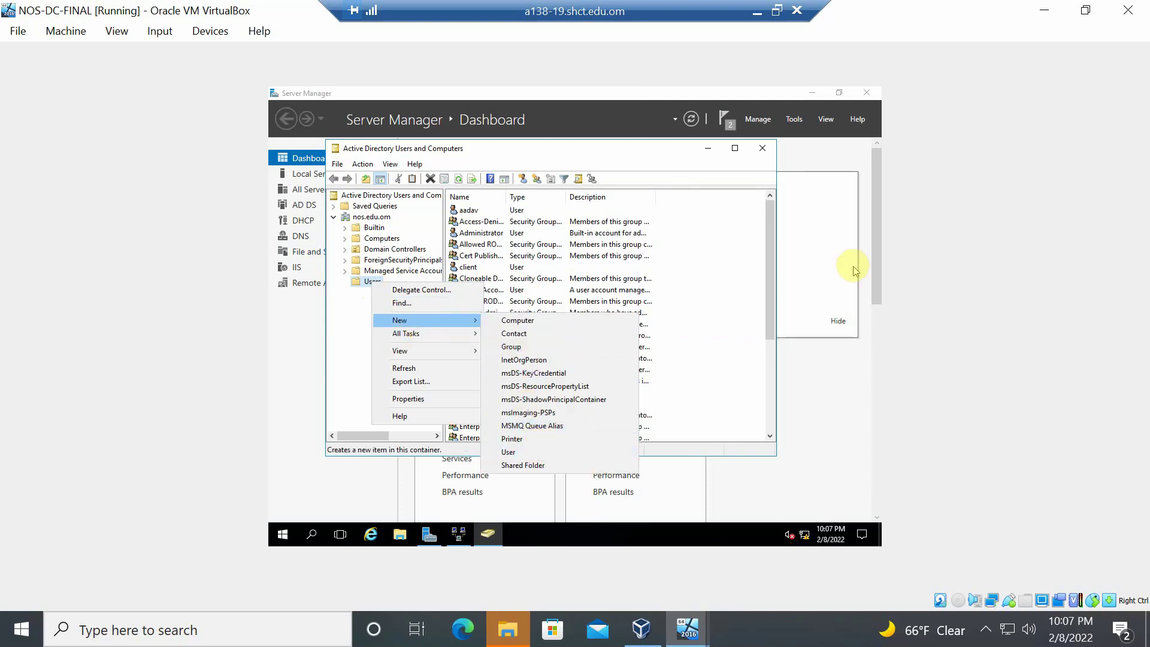
pyautogui.click(771, 315)
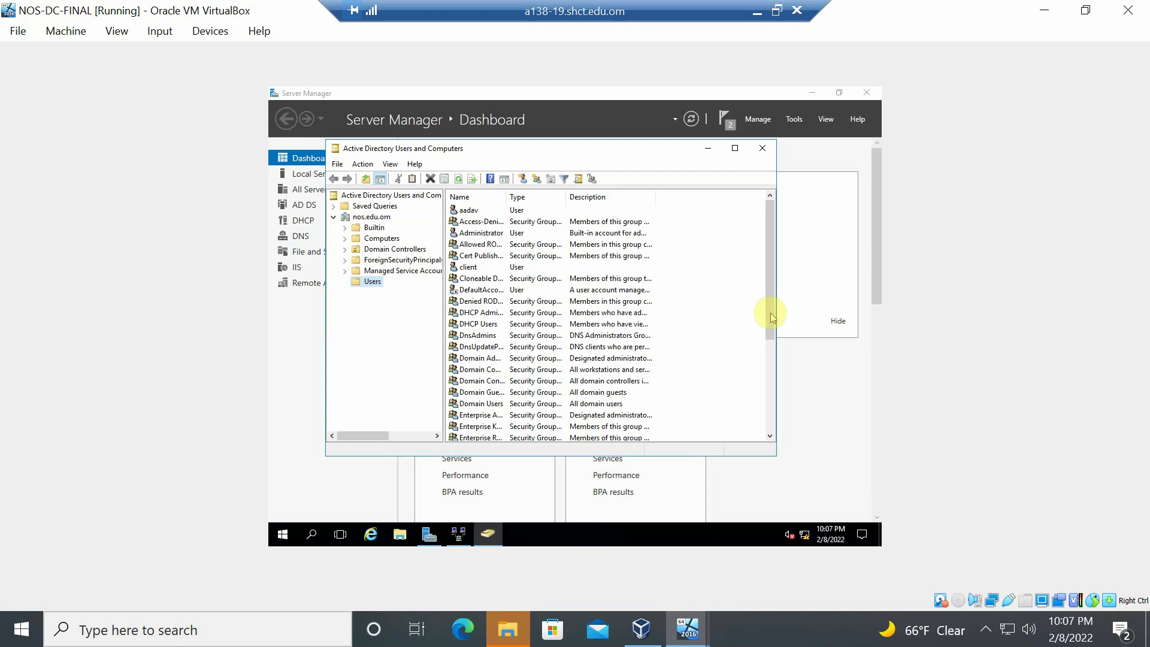
pyautogui.moveTo(771, 315); pyautogui.dragTo(525, 440)
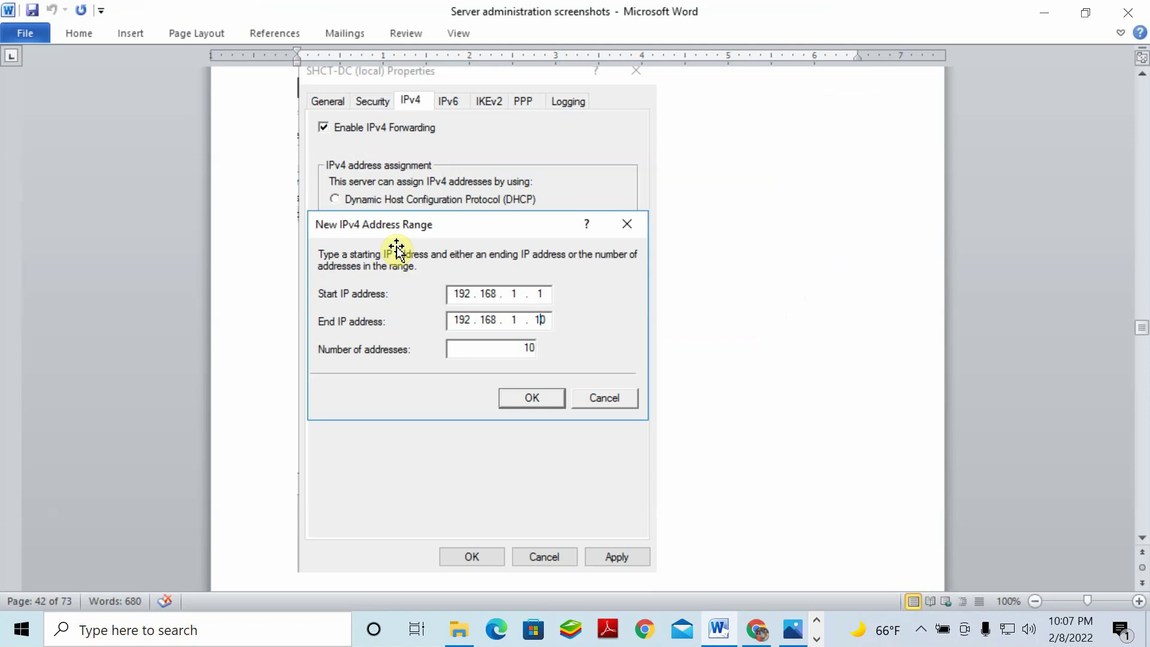
# Read the Word guide's Step 4 instructions, then bring the server VM back to the front
pyautogui.scroll(-3, 499, 221)
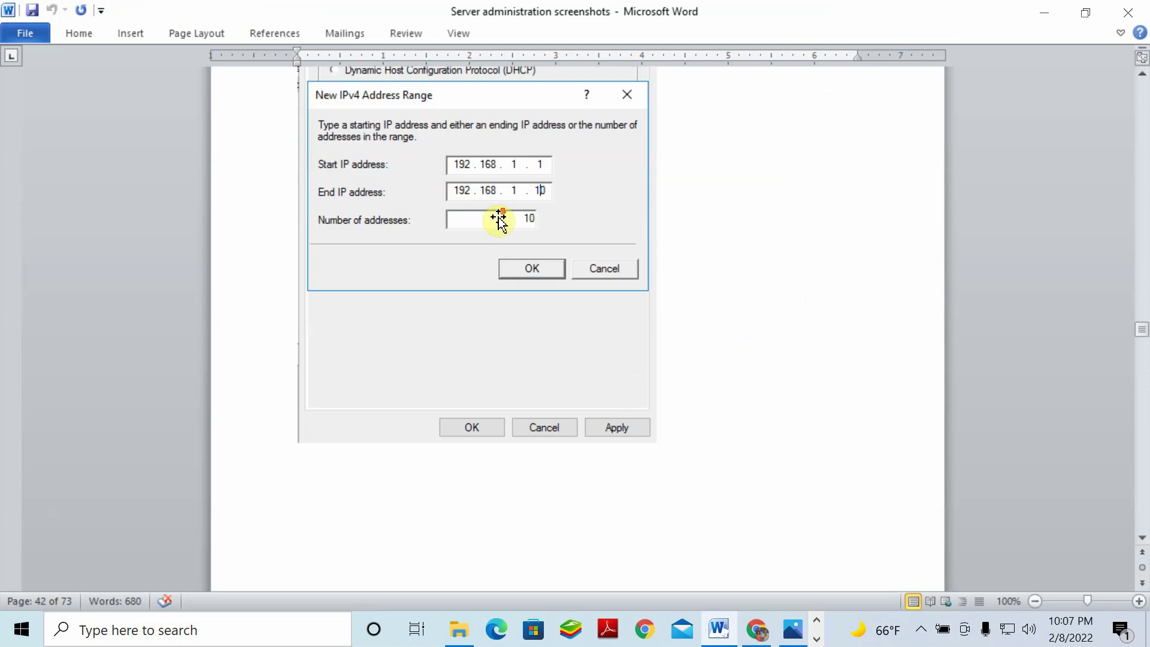
pyautogui.scroll(-20, 499, 220)
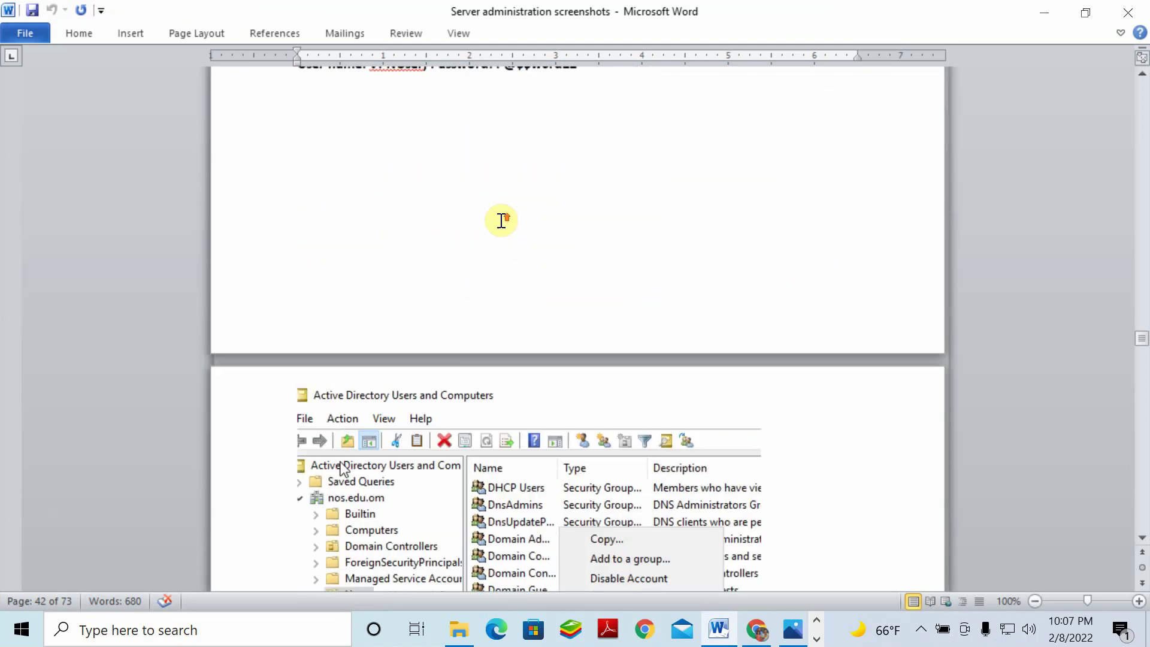
pyautogui.scroll(4, 502, 221)
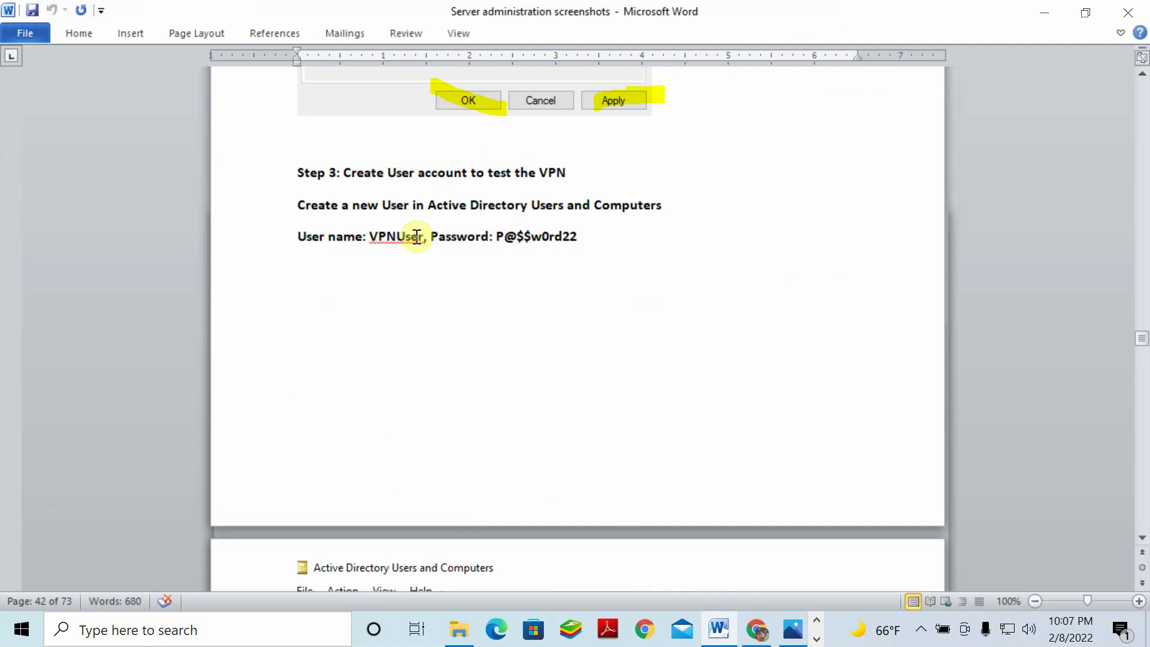
pyautogui.scroll(-6, 551, 236)
pyautogui.scroll(-5, 559, 233)
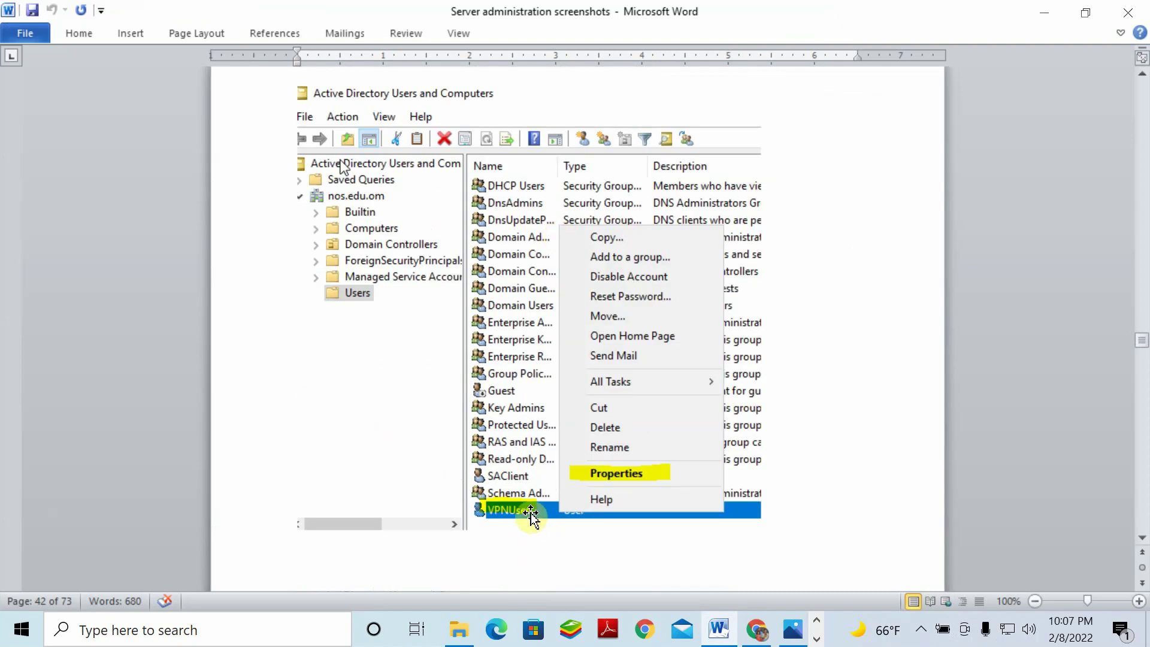
pyautogui.scroll(-6, 598, 416)
pyautogui.scroll(-12, 596, 401)
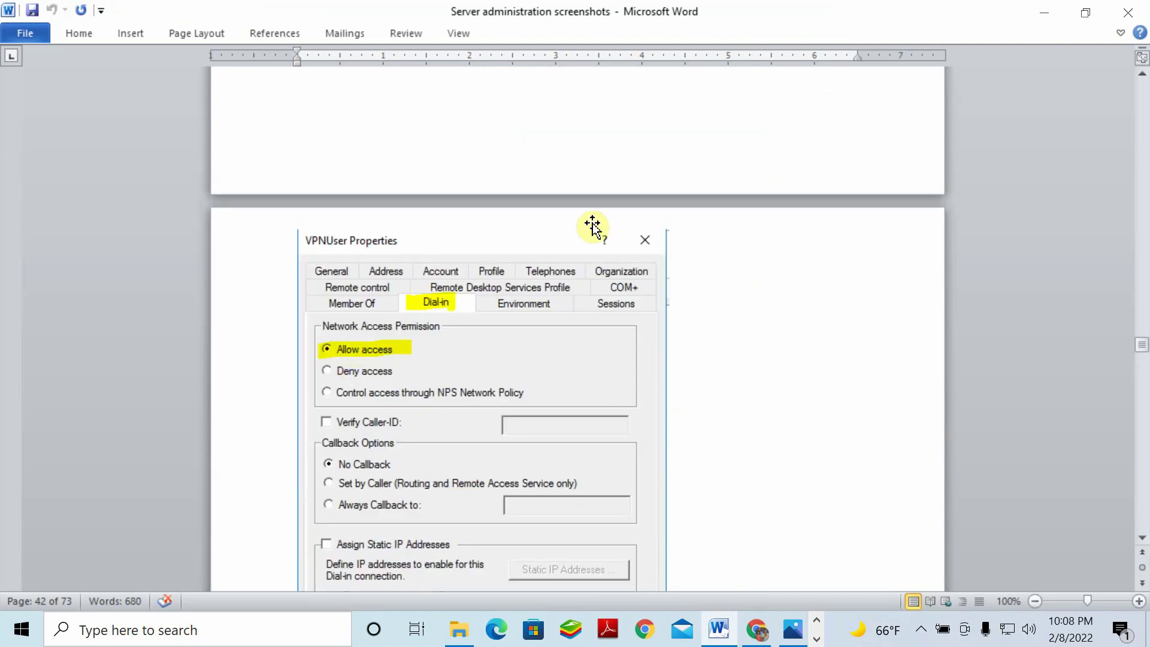
pyautogui.scroll(-13, 659, 448)
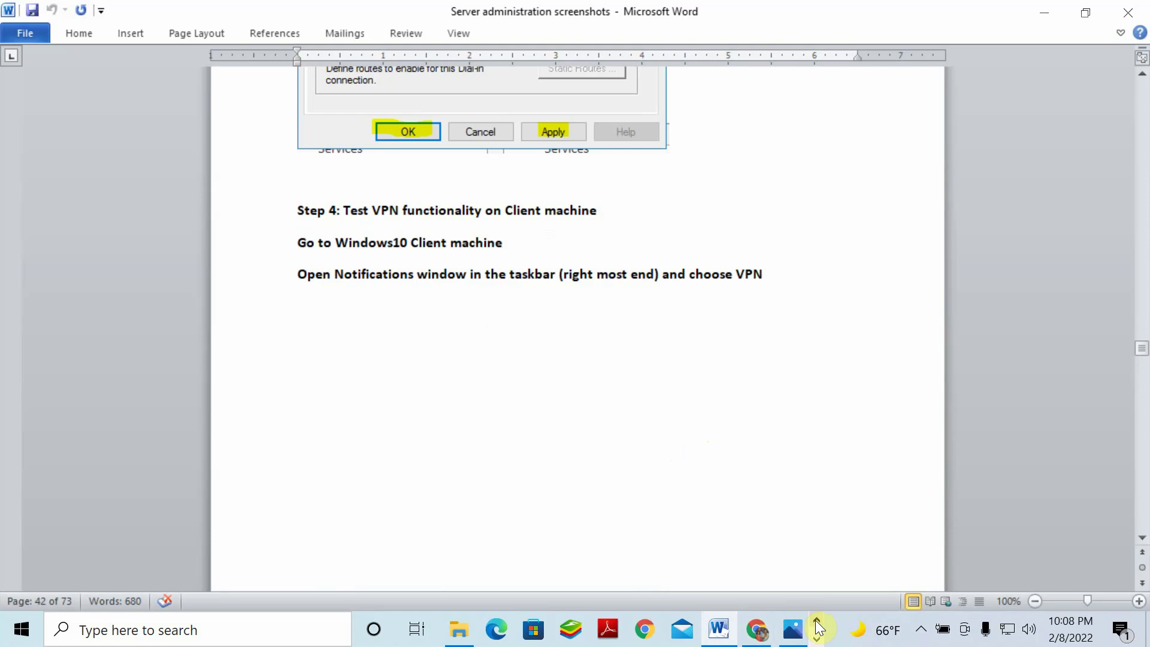
pyautogui.click(817, 638)
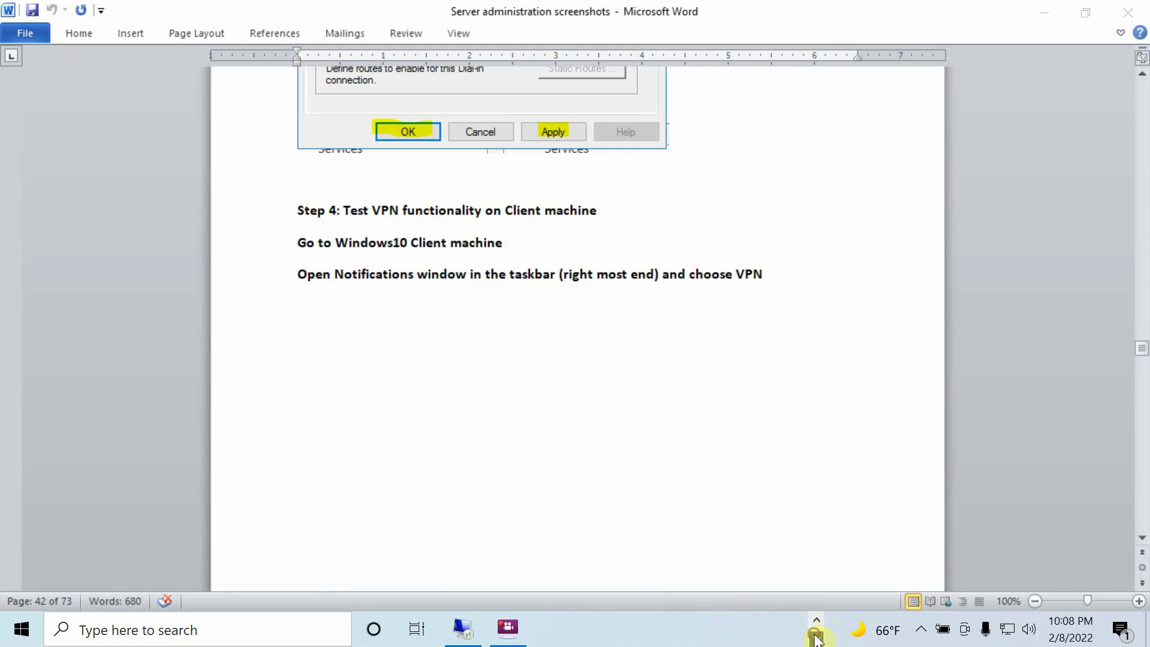
pyautogui.click(472, 627)
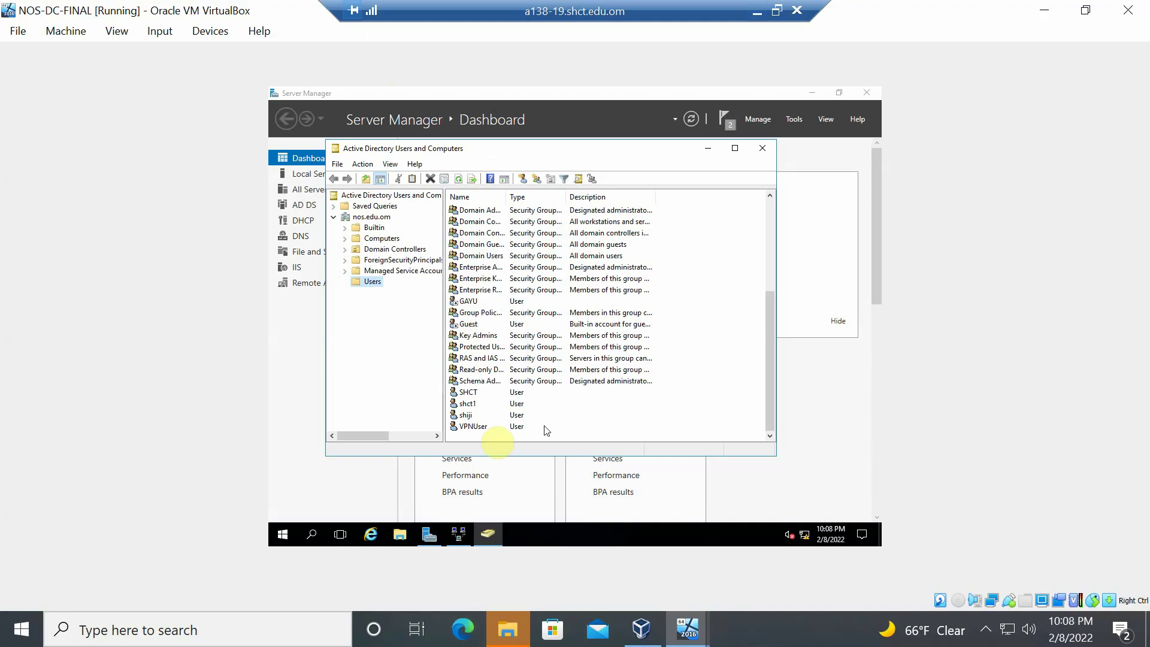
# Set VPNUser's Dial-in network access permission to Allow access and save it
pyautogui.click(477, 426)
pyautogui.rightClick(478, 427)
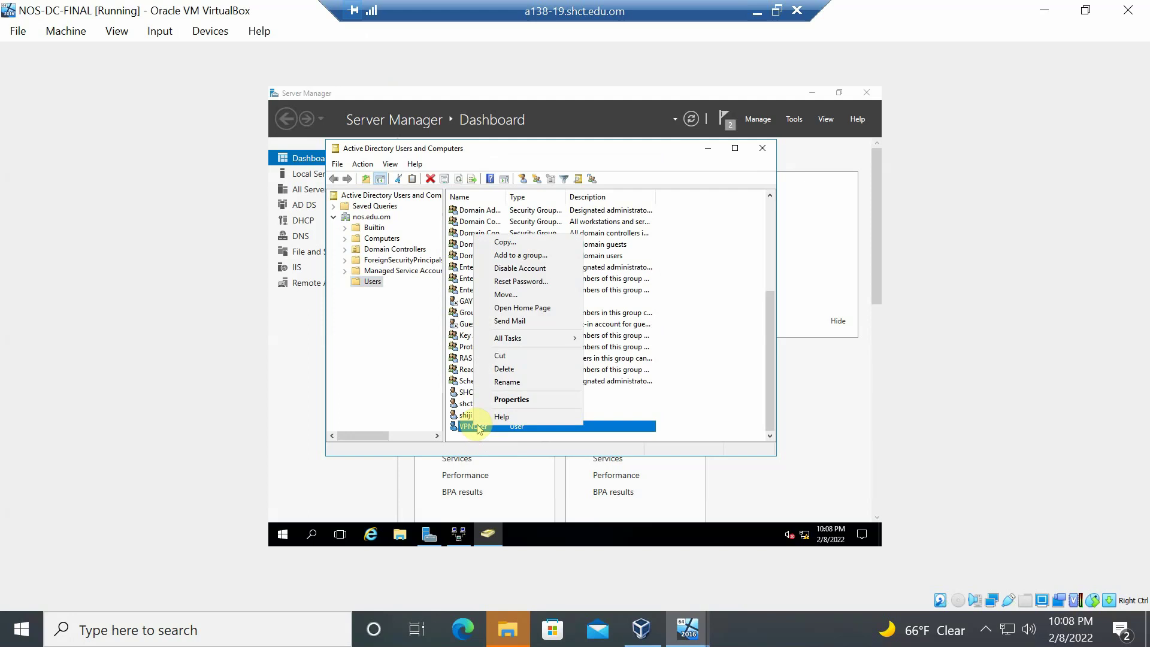
pyautogui.click(511, 399)
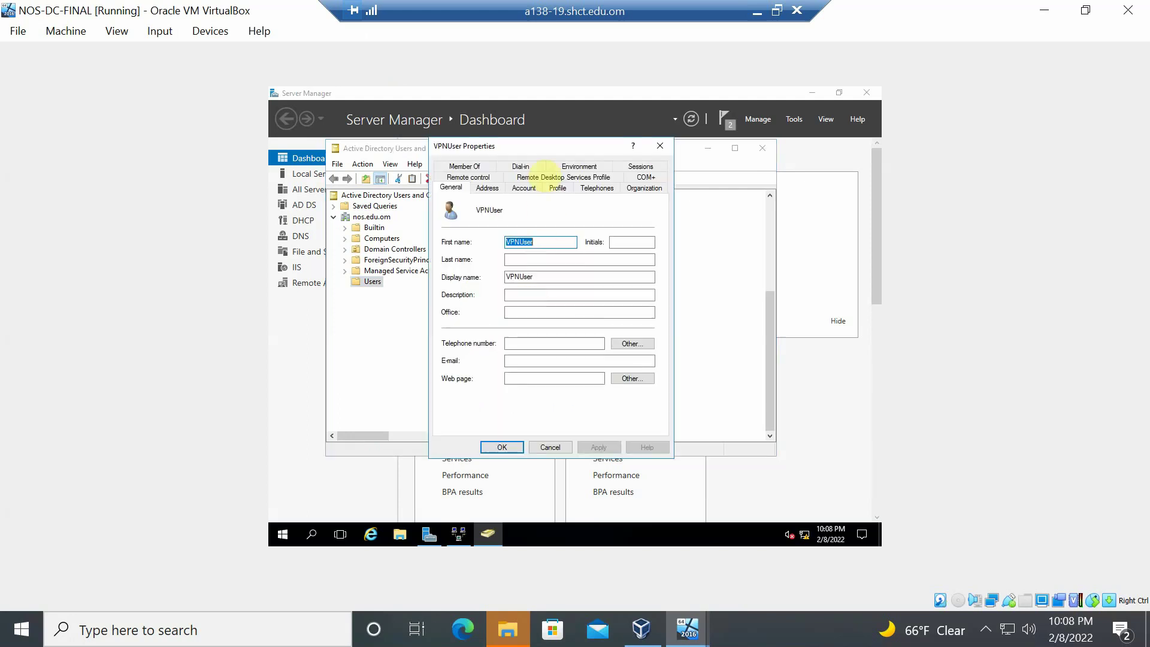
pyautogui.click(520, 166)
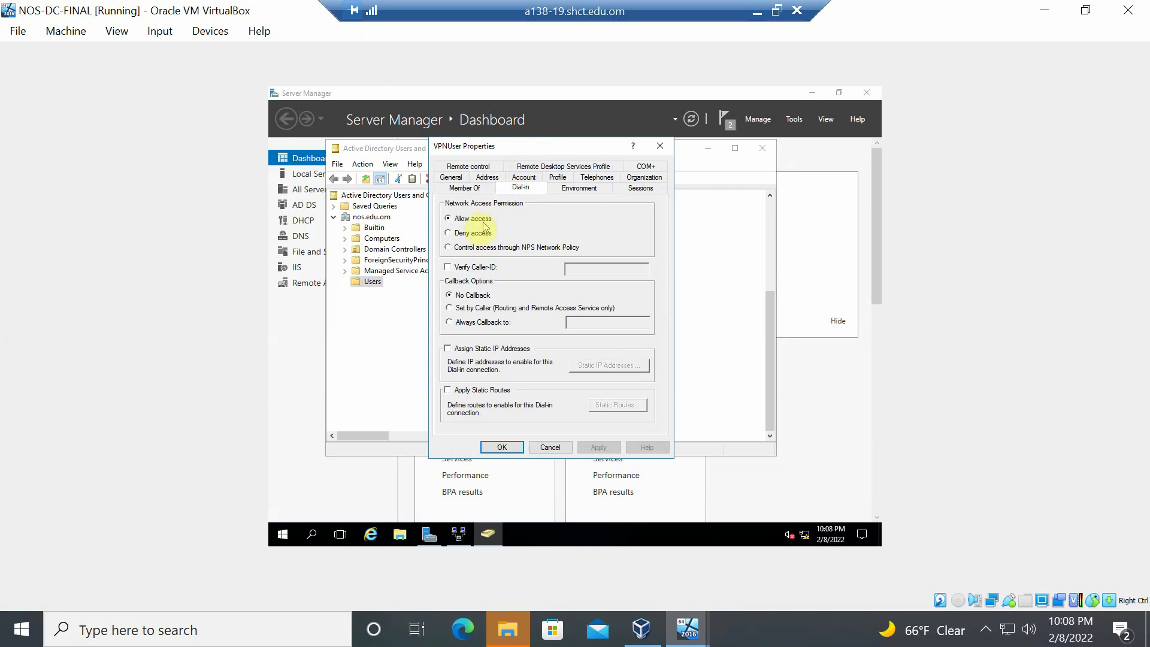
pyautogui.click(486, 248)
pyautogui.click(483, 219)
pyautogui.click(593, 448)
pyautogui.click(498, 446)
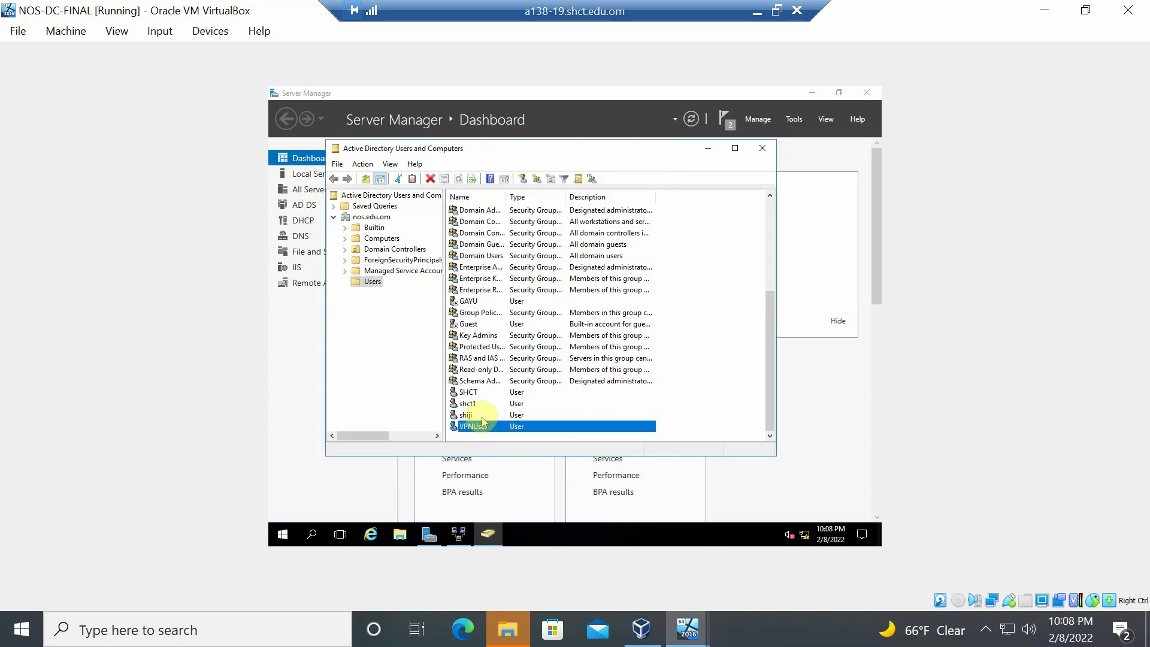
# Reopen VPNUser's properties to confirm the Dial-in tab shows Allow access
pyautogui.rightClick(480, 415)
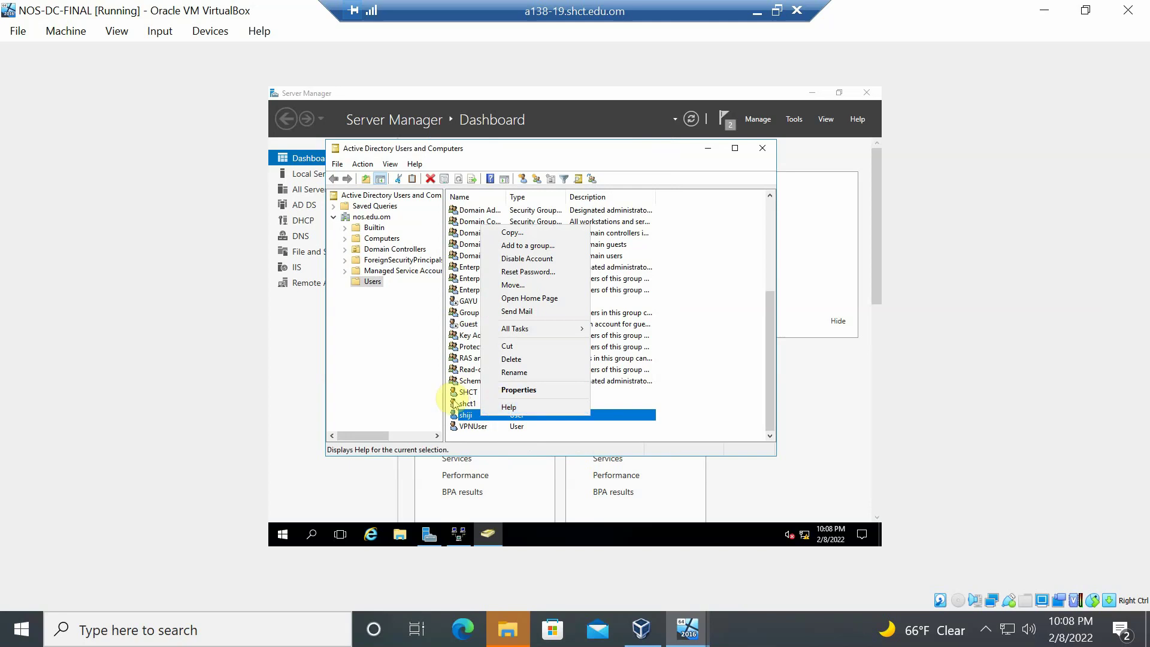
pyautogui.click(484, 429)
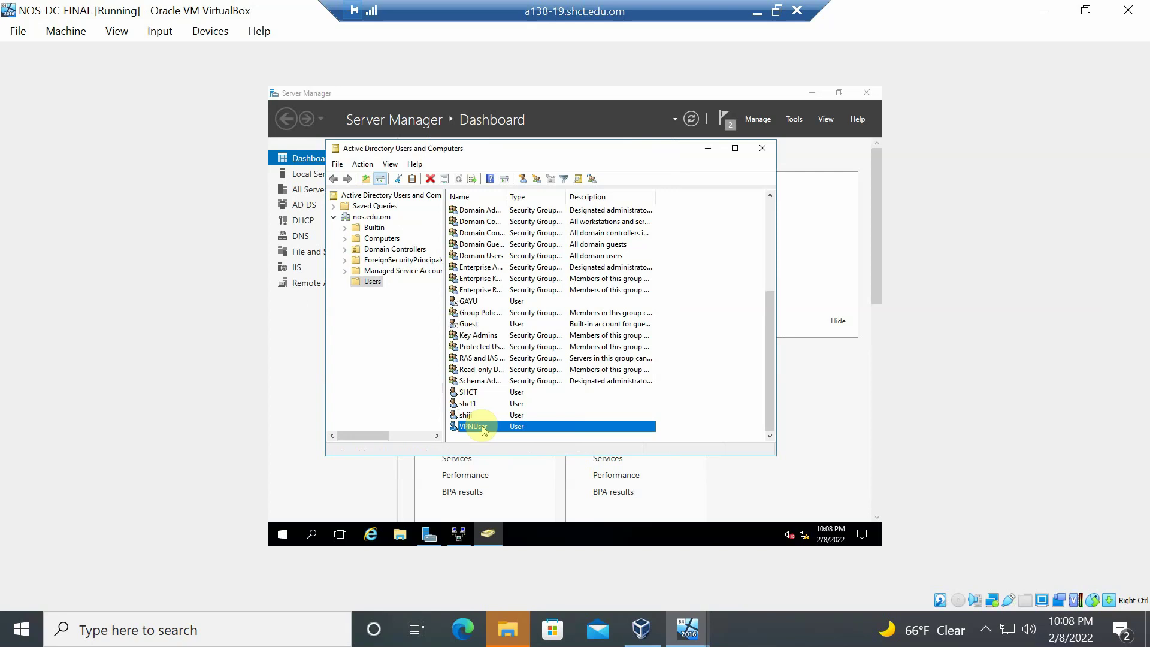
pyautogui.rightClick(484, 429)
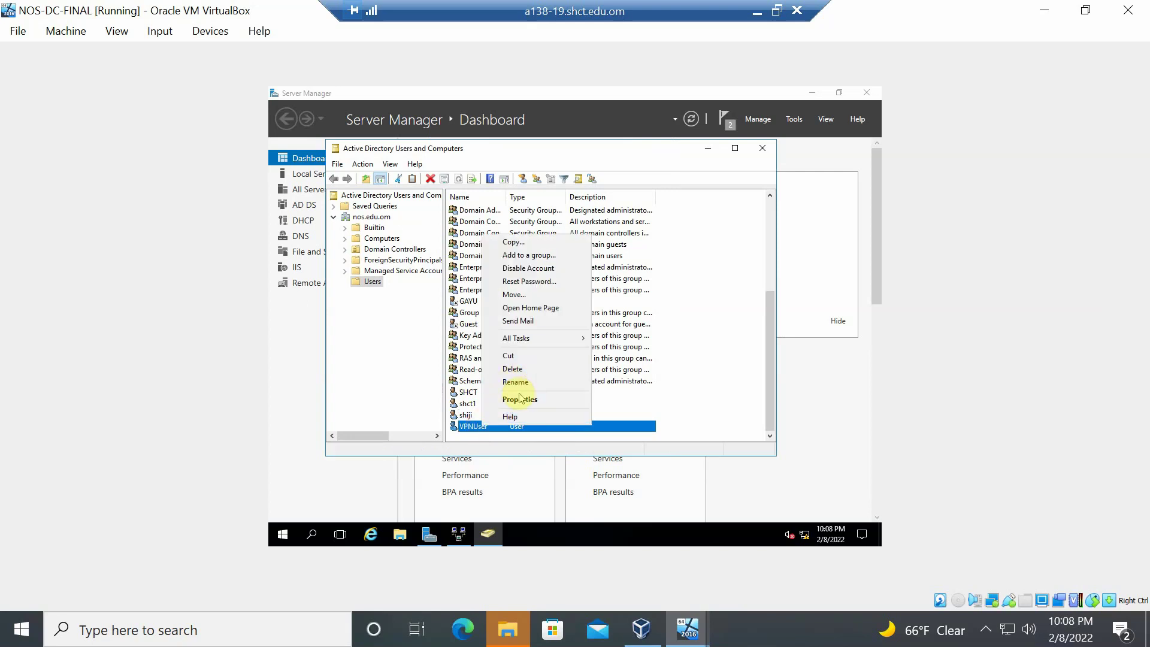
pyautogui.click(520, 399)
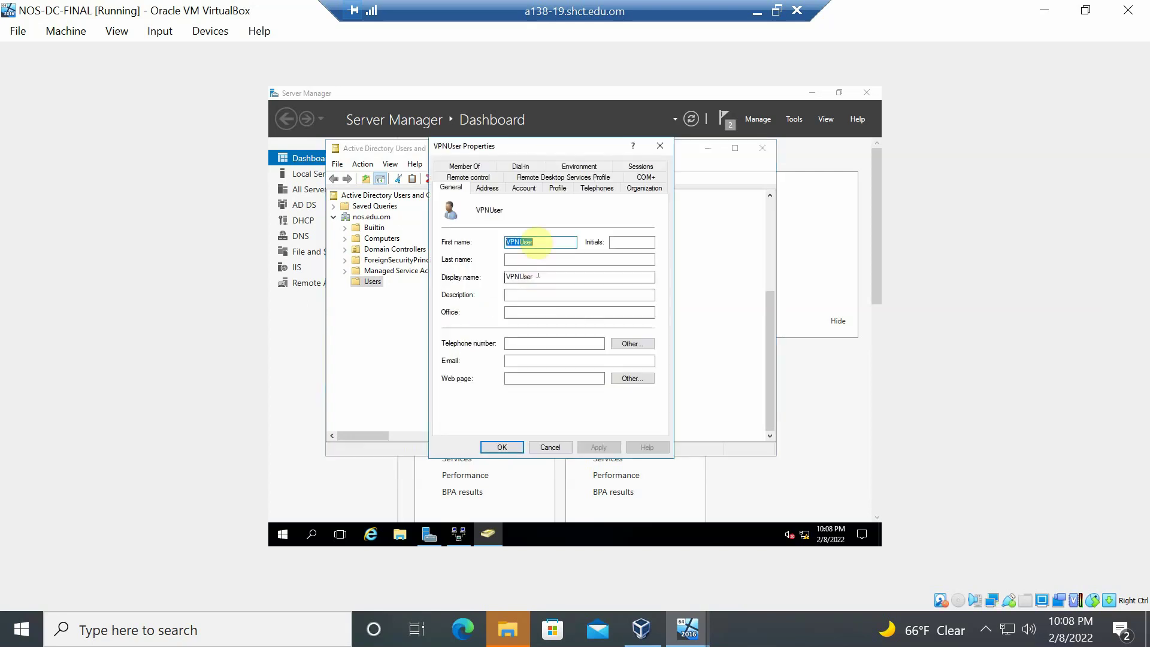
pyautogui.click(526, 163)
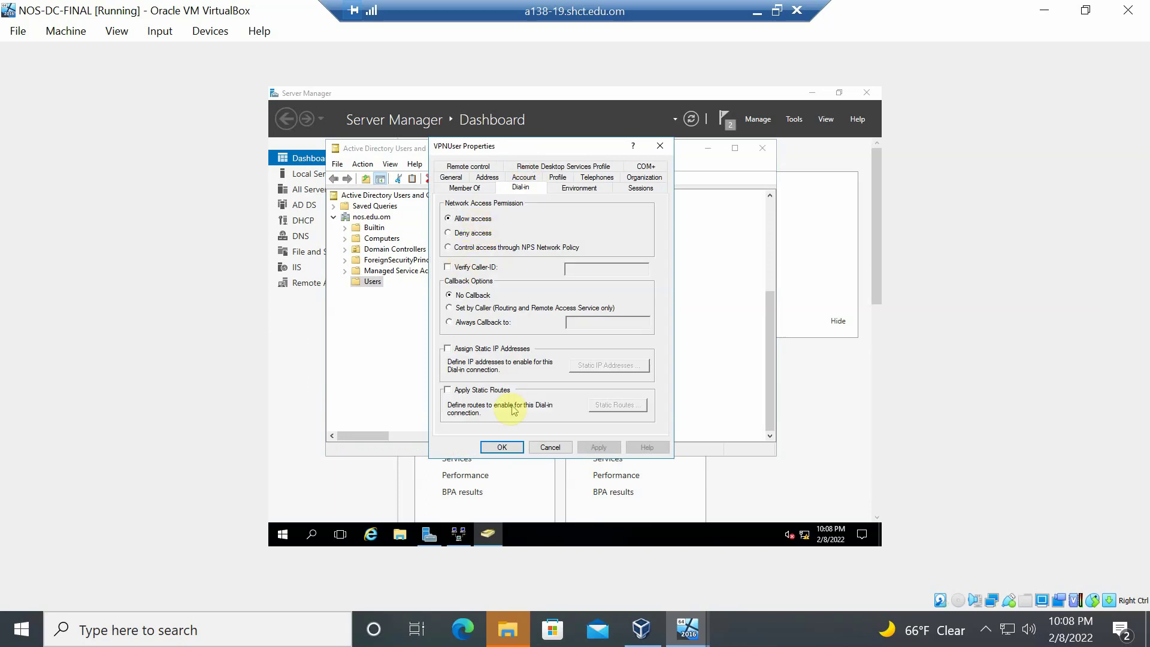
pyautogui.click(501, 447)
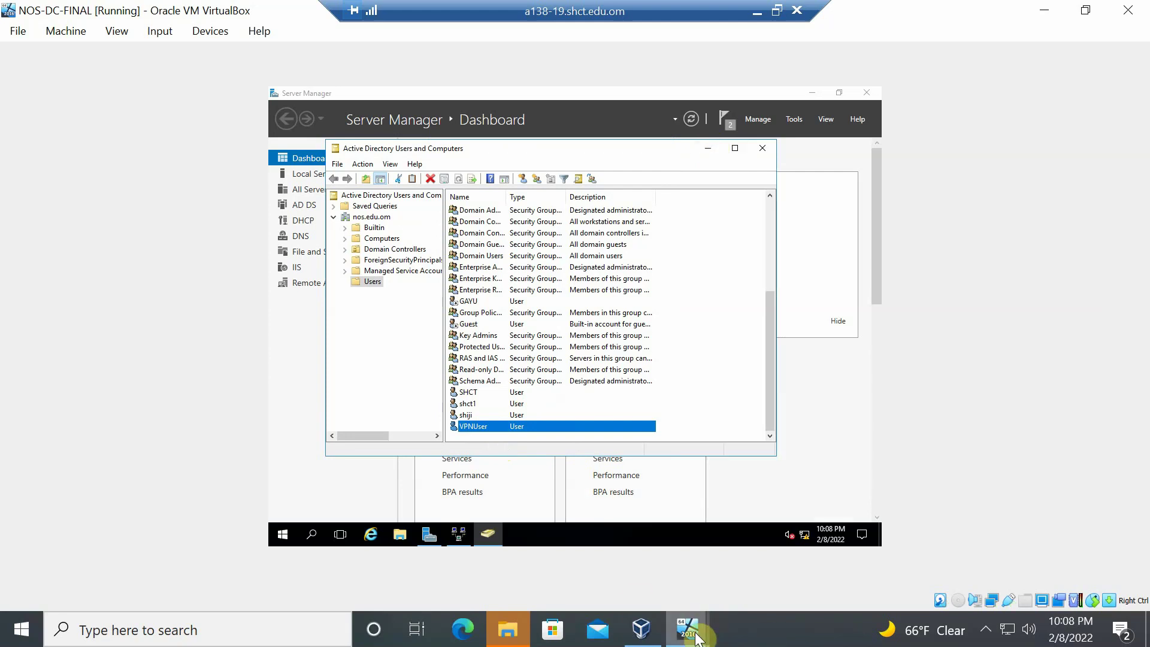
# Switch to the Windows 10-Edu VM and send it Ctrl-Alt-Del via Input > Keyboard
pyautogui.moveTo(697, 638)
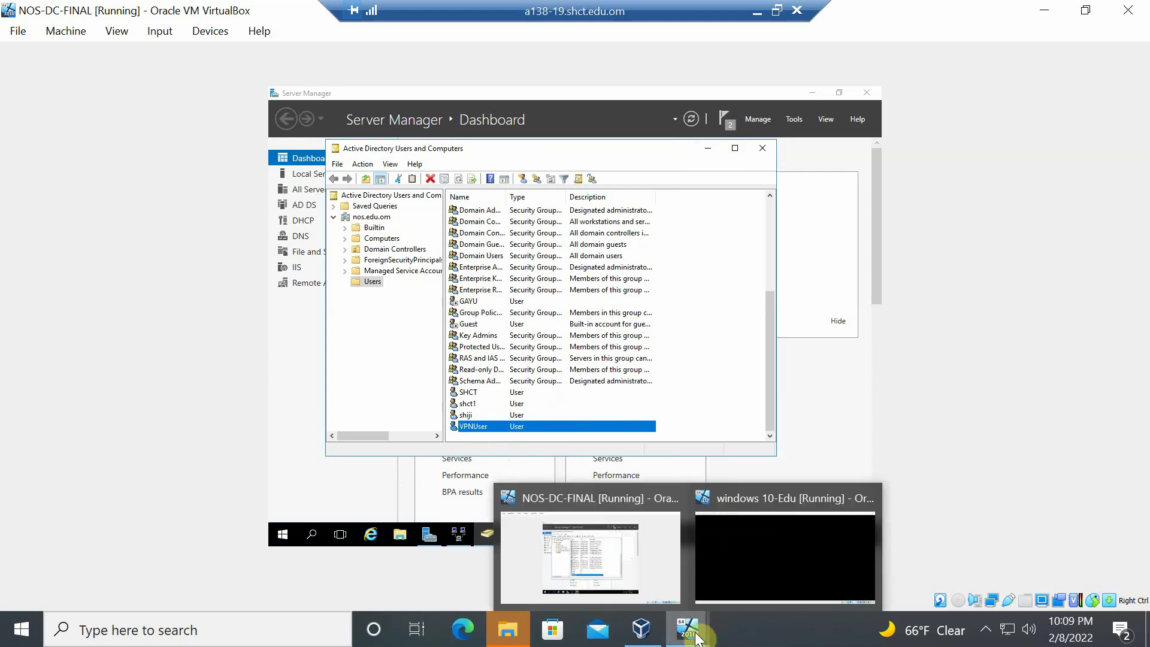
pyautogui.click(732, 501)
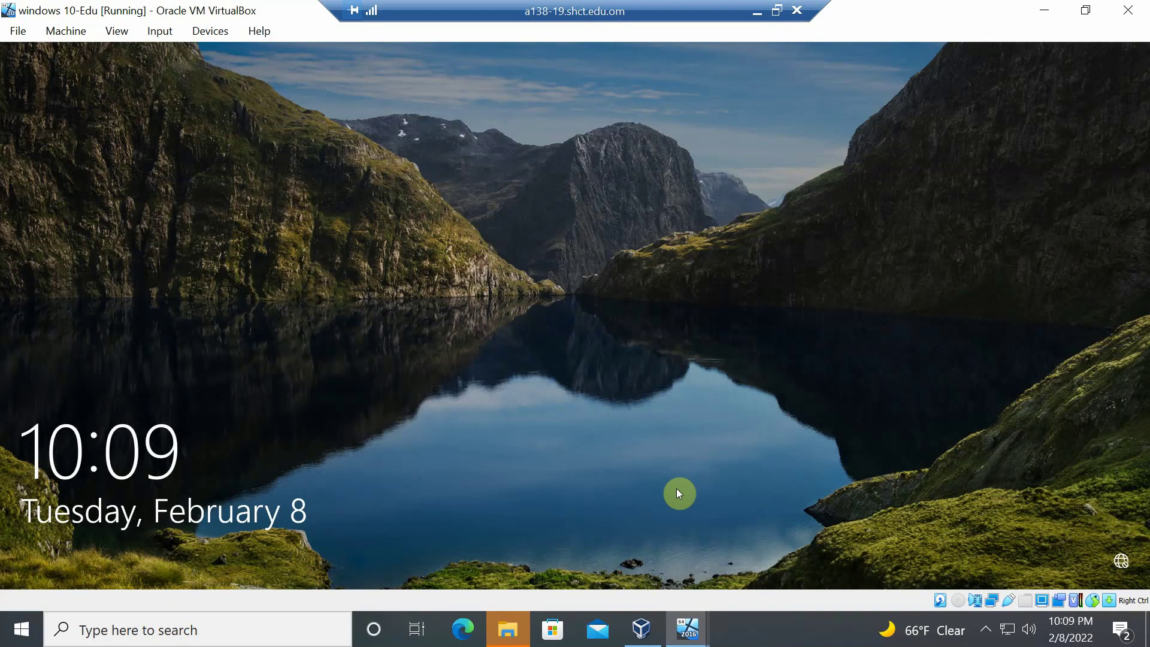
pyautogui.click(165, 34)
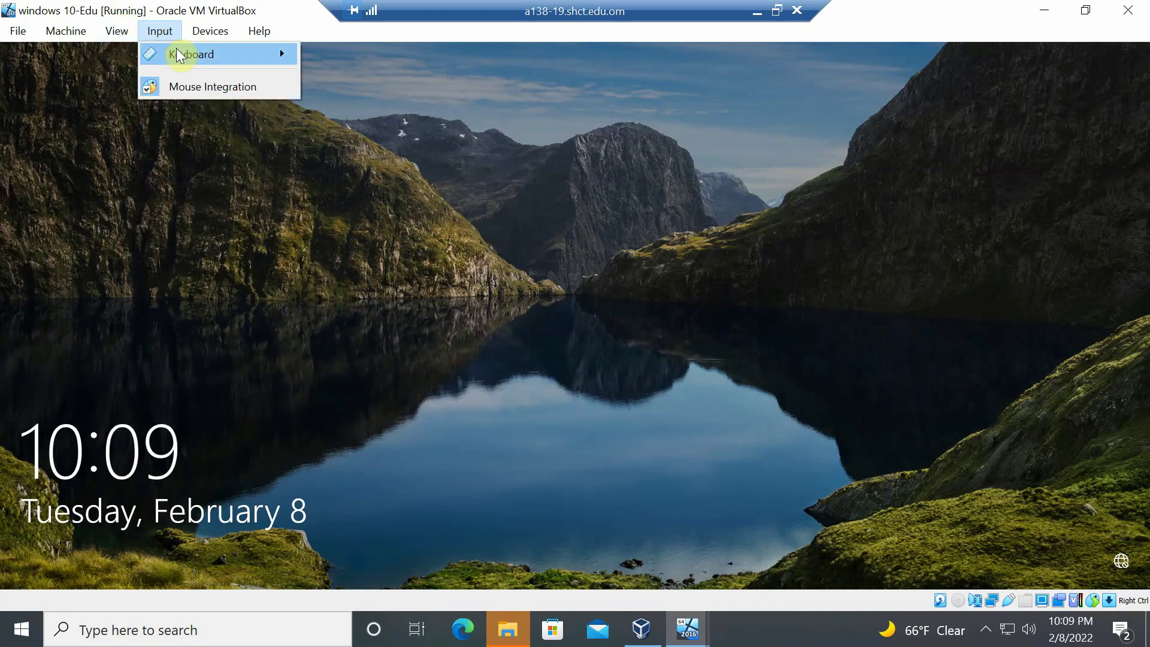
pyautogui.moveTo(176, 50)
pyautogui.click(344, 109)
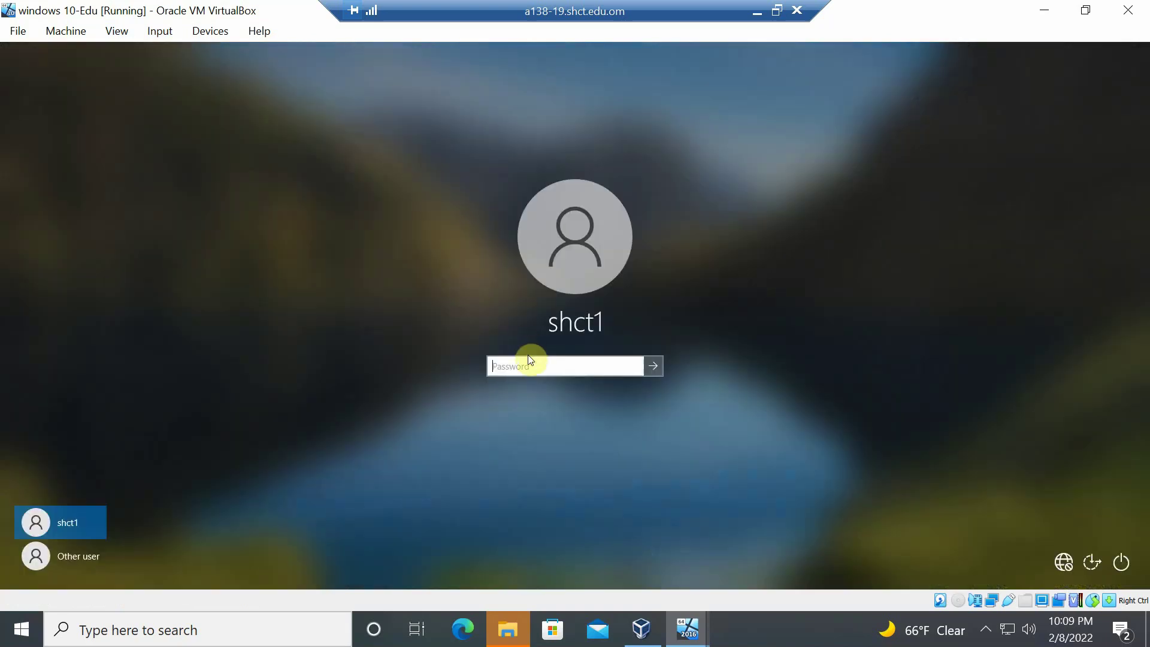
# Type the account password at the sign-in screen, retyping it with correct letter case
pyautogui.press('capslock')
pyautogui.click(633, 367)
pyautogui.press('BackSpace')
pyautogui.press('BackSpace')
pyautogui.press('BackSpace')
pyautogui.press('BackSpace')
pyautogui.press('BackSpace')
pyautogui.press('BackSpace')
pyautogui.press('BackSpace')
pyautogui.press('BackSpace')
pyautogui.press('BackSpace')
pyautogui.press('BackSpace')
pyautogui.press('BackSpace')
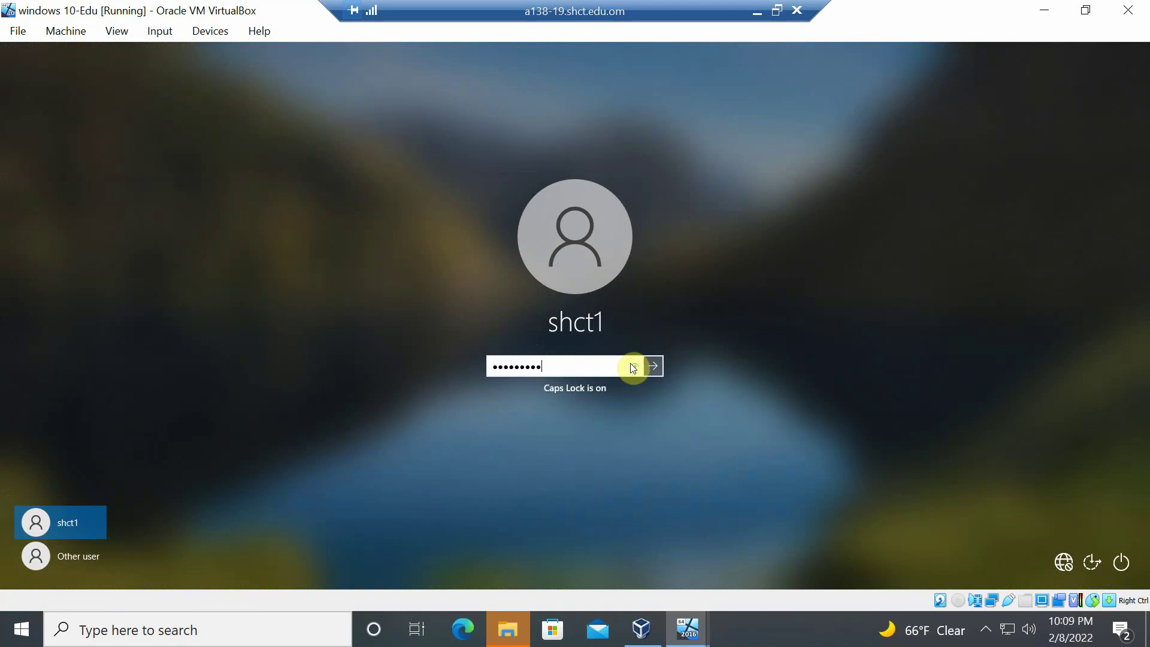
pyautogui.write('•••')
pyautogui.write('••••••••')
pyautogui.click(634, 366)
pyautogui.press('BackSpace')
pyautogui.press('BackSpace')
pyautogui.press('BackSpace')
pyautogui.press('BackSpace')
pyautogui.press('BackSpace')
pyautogui.press('BackSpace')
pyautogui.press('BackSpace')
pyautogui.press('BackSpace')
pyautogui.press('BackSpace')
pyautogui.press('BackSpace')
pyautogui.press('BackSpace')
pyautogui.write('••••')
pyautogui.press('capslock')
pyautogui.write('••••••')
pyautogui.click(635, 371)
# Sign in, remove the old VPN CONNECTION entry, and close Settings
pyautogui.click(649, 367)
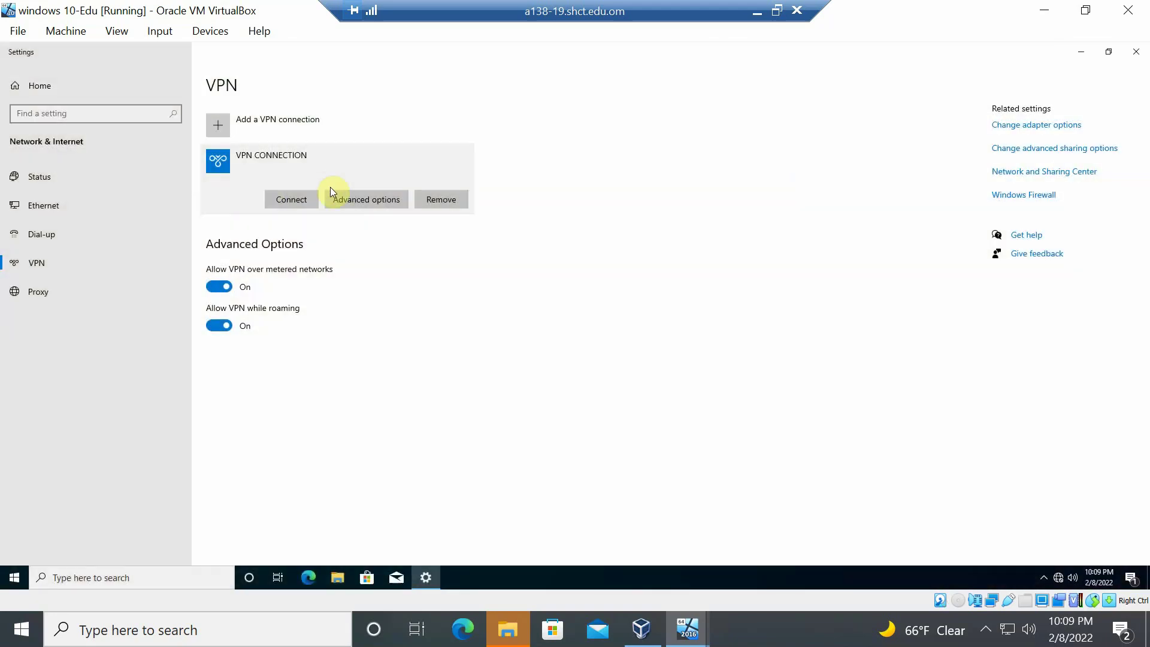
pyautogui.click(432, 202)
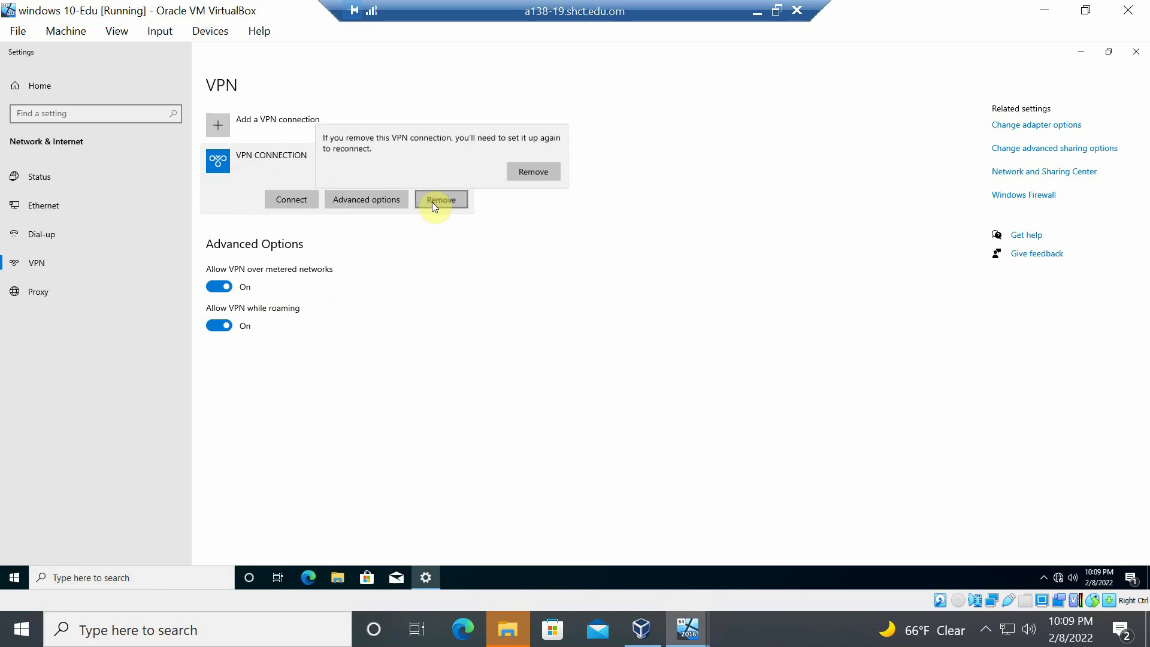
pyautogui.click(532, 170)
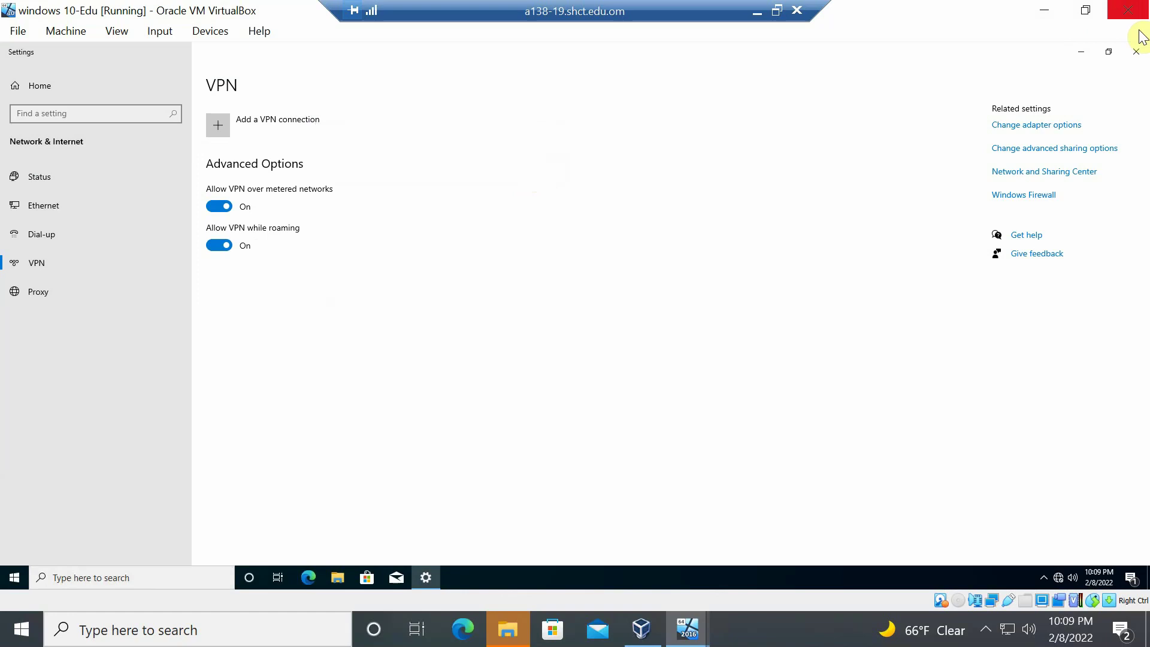
pyautogui.click(1138, 52)
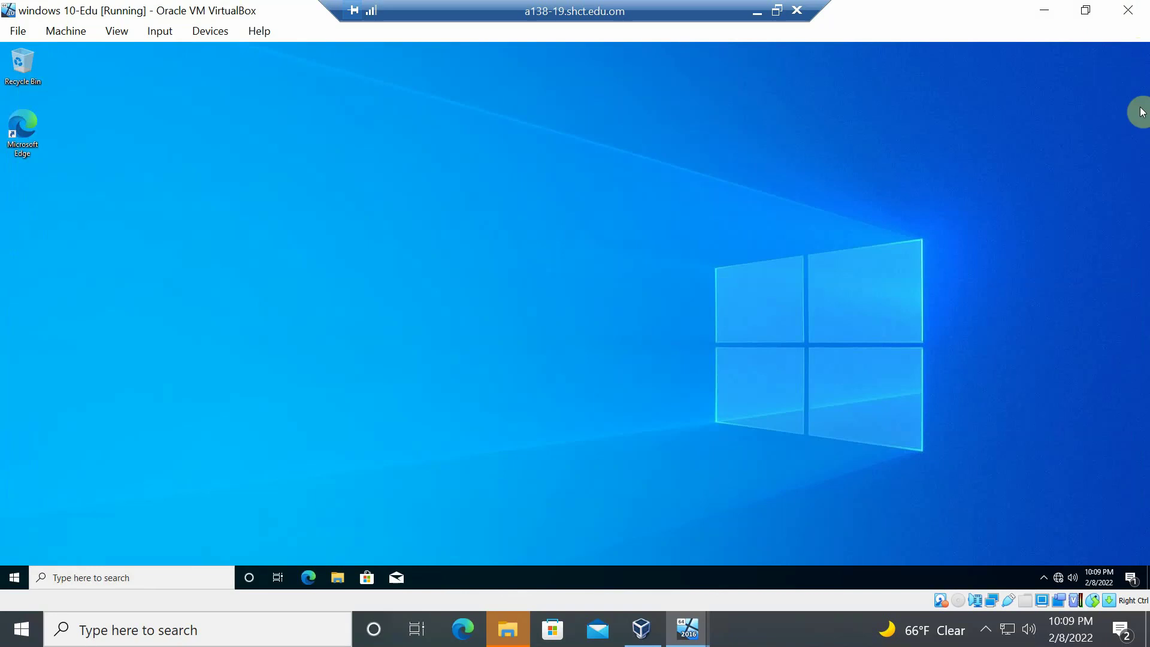
# Open the Action Center, expand the quick-action tiles, and choose the VPN tile
pyautogui.click(1130, 579)
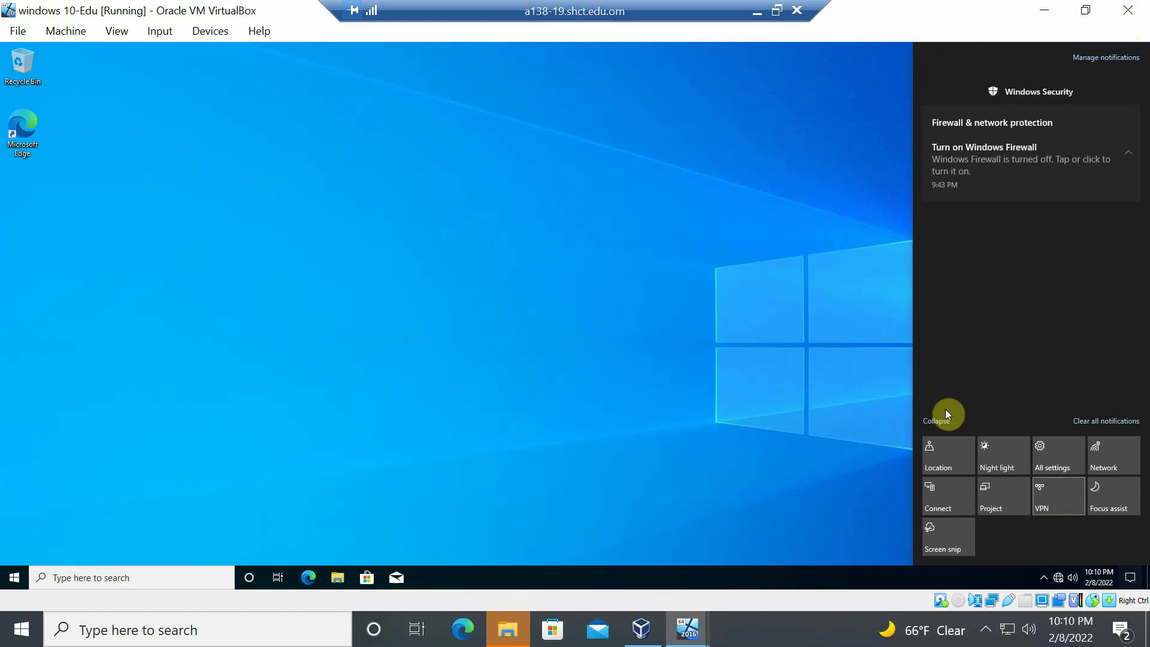
pyautogui.click(932, 422)
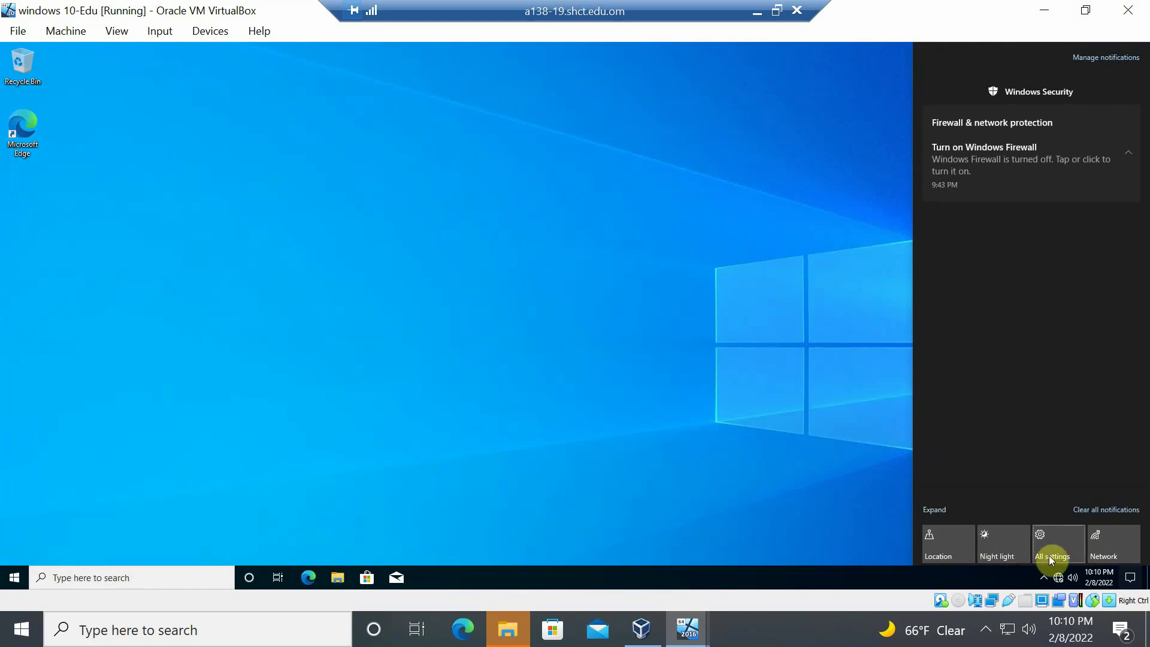
pyautogui.click(931, 512)
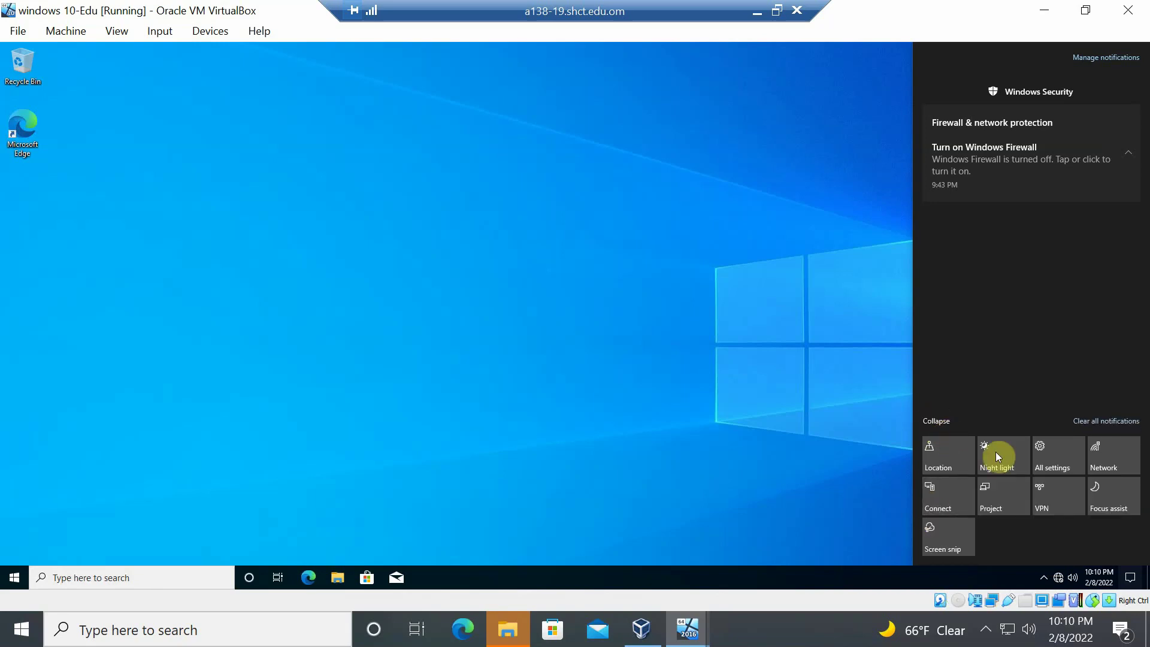
pyautogui.click(1054, 501)
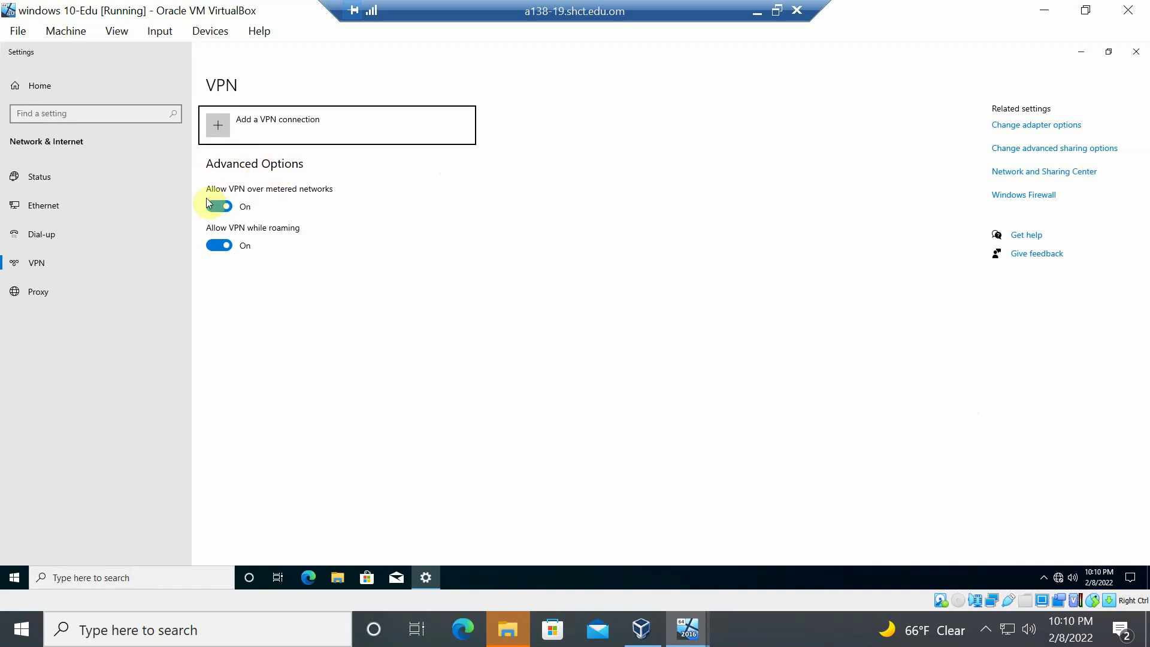
# Add a Windows (built-in) VPN connection named 'VPN Connection 1 from Server'
pyautogui.click(217, 121)
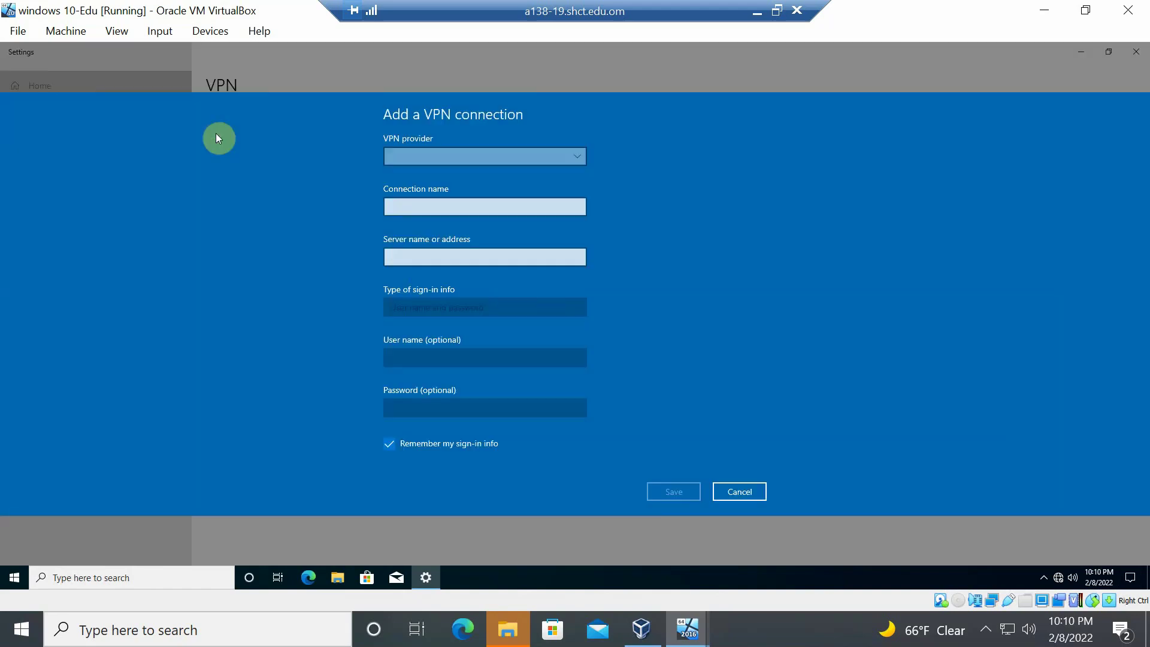
pyautogui.click(392, 149)
pyautogui.click(393, 150)
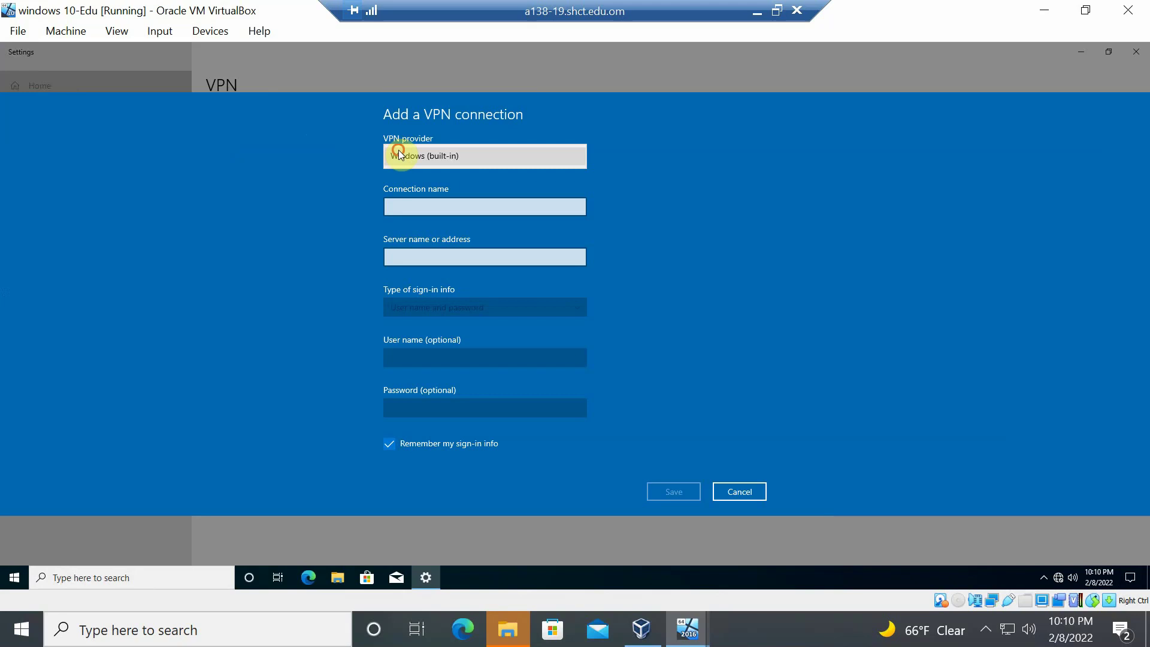
pyautogui.click(409, 184)
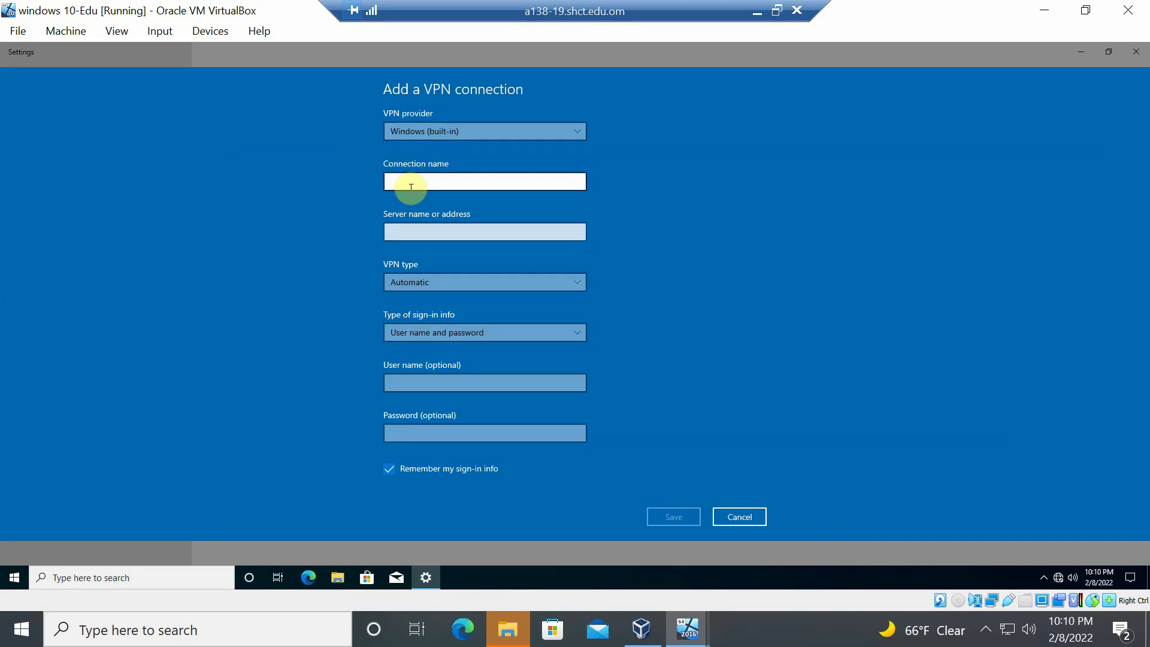
pyautogui.write('VPN Connection 1 from Server')
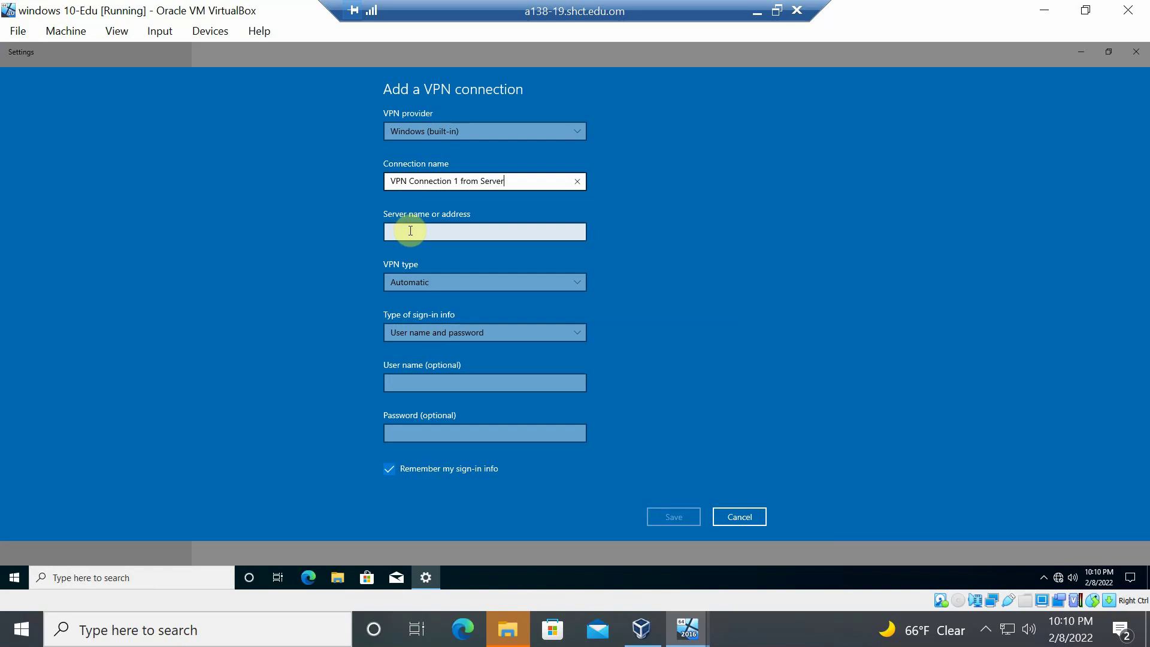
# Set the VPN server address to 172.16.1.2 and the VPN type to PPTP
pyautogui.click(410, 230)
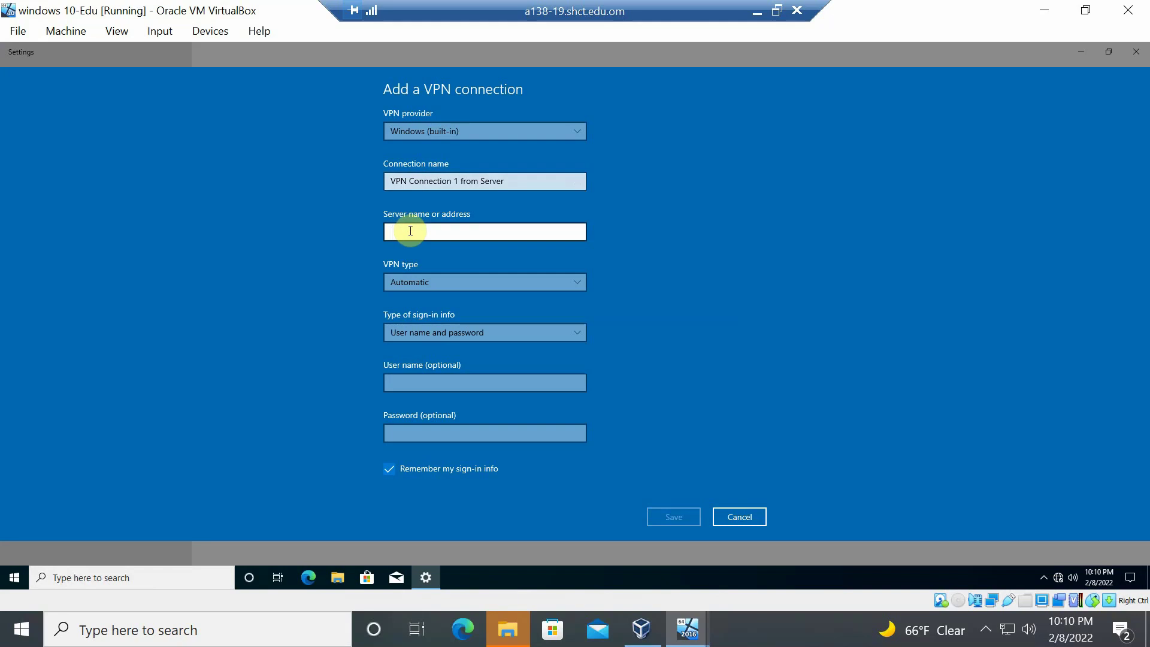
pyautogui.write('172.')
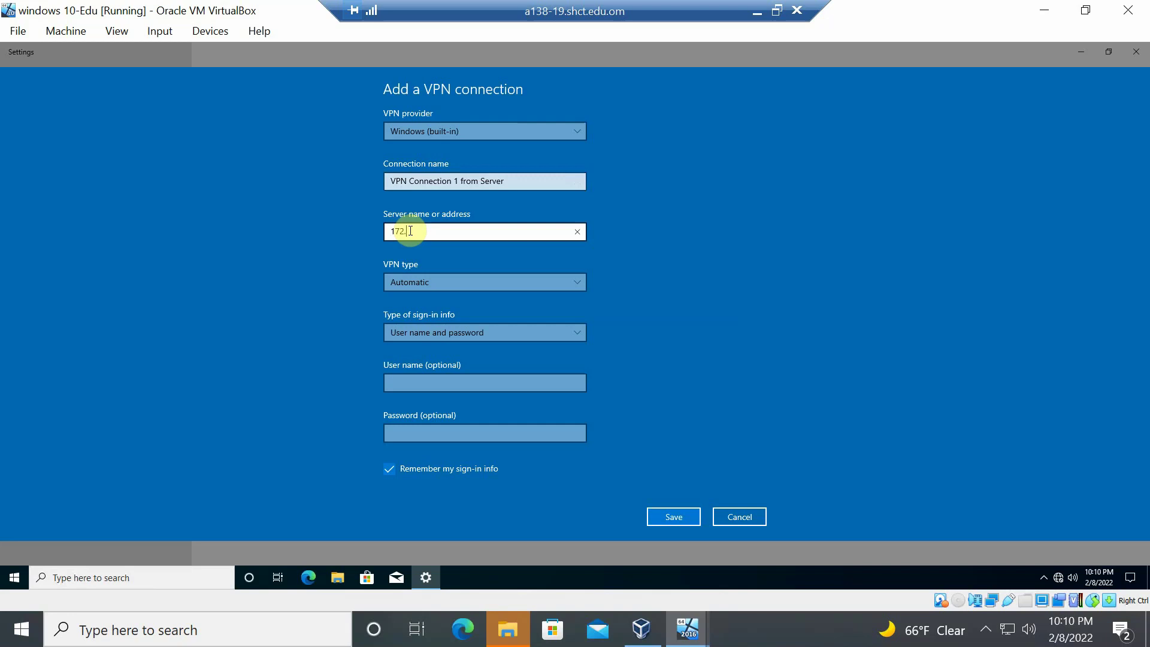
pyautogui.write('16.1.2')
pyautogui.click(415, 282)
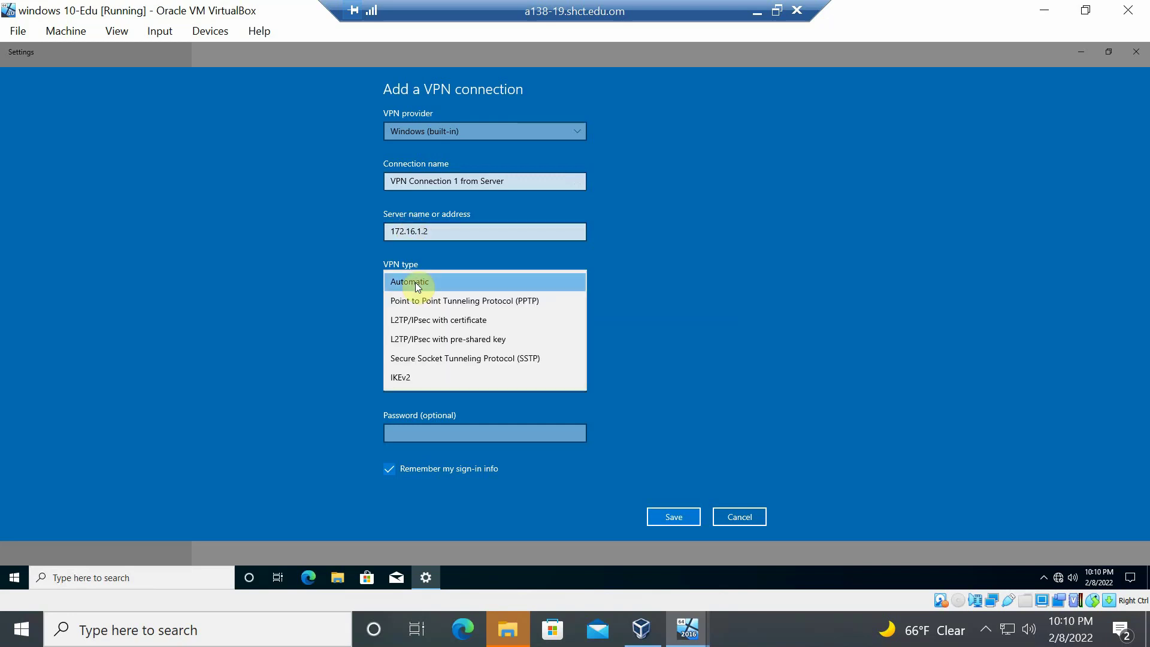
pyautogui.click(454, 301)
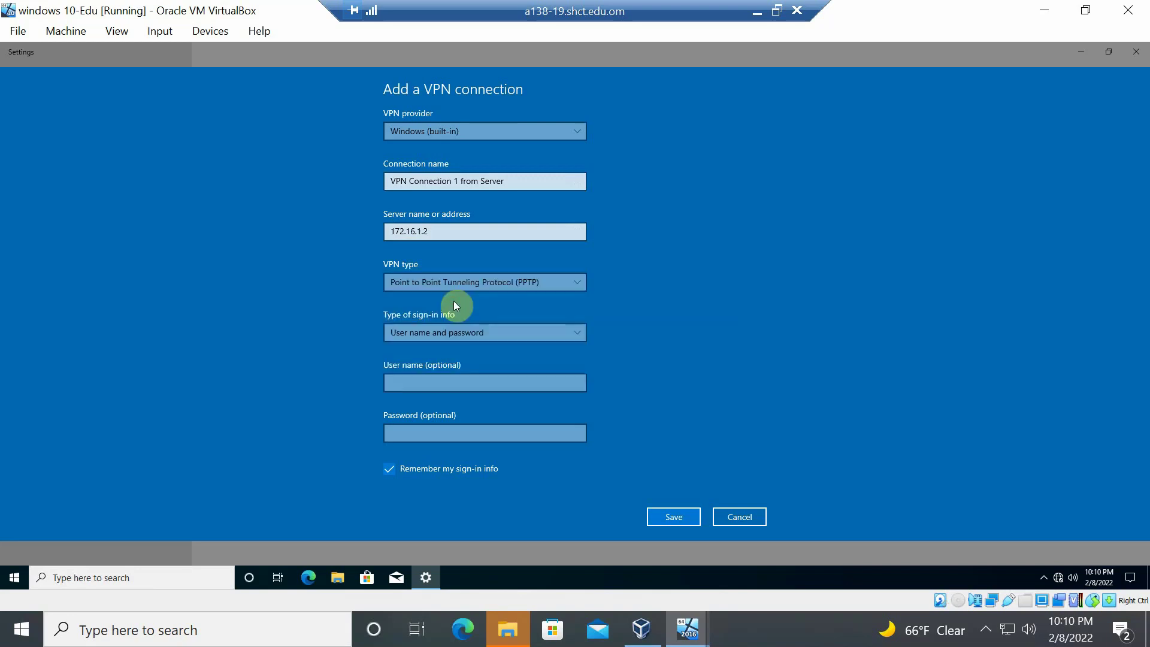
pyautogui.click(447, 331)
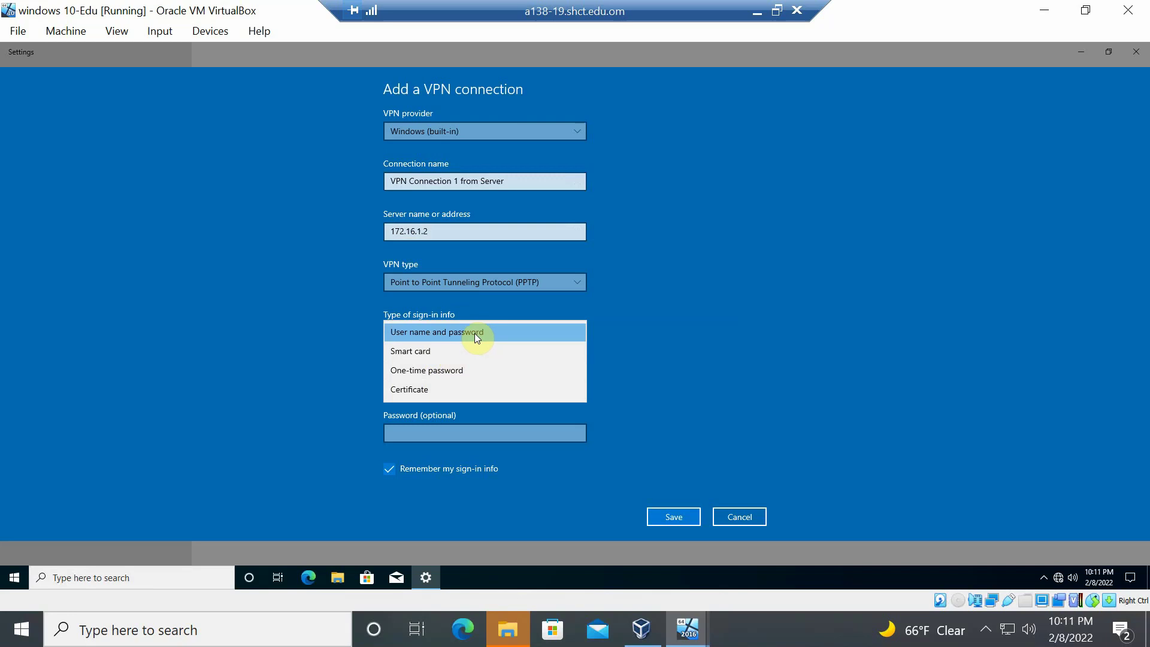
# Keep user name and password sign-in and enter VPNUser as the user name
pyautogui.click(474, 332)
pyautogui.click(453, 384)
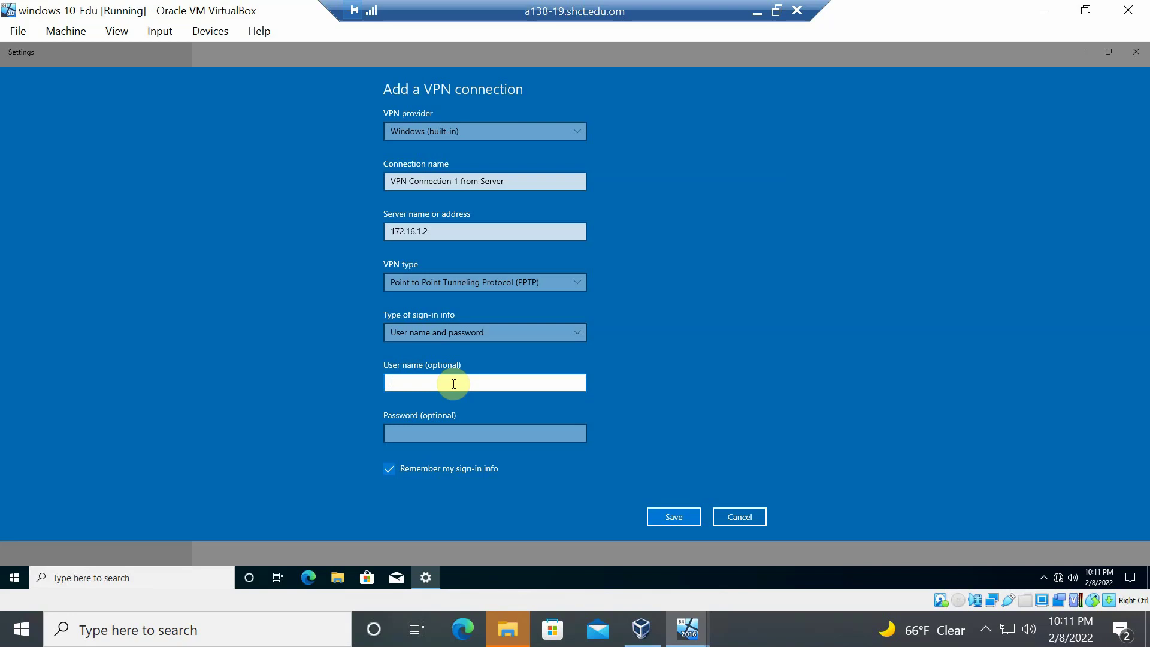
pyautogui.write('VPNUser1')
pyautogui.press('BackSpace')
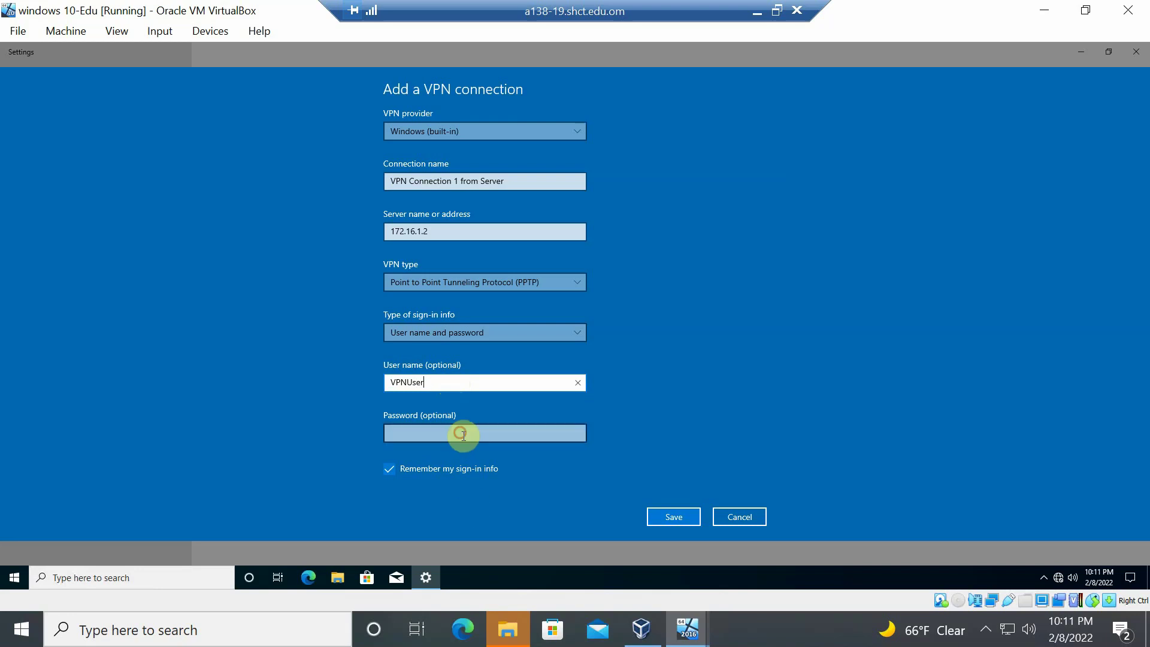
# Enter the account password, retyping it and revealing it to verify
pyautogui.click(460, 434)
pyautogui.moveTo(679, 643)
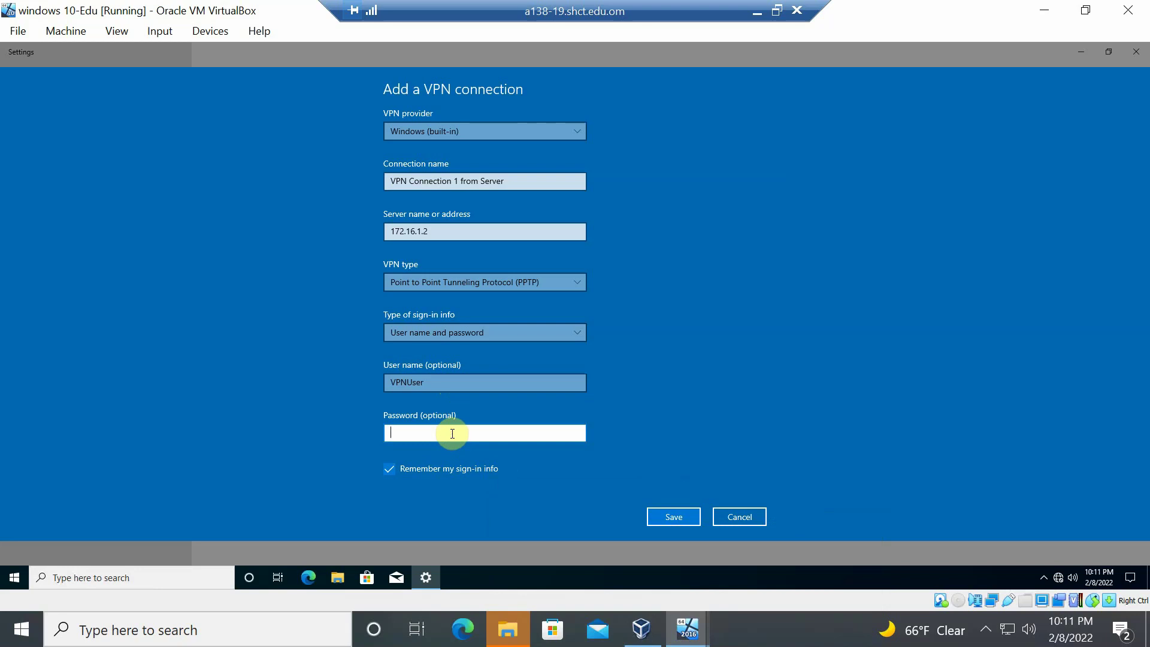
pyautogui.click(578, 433)
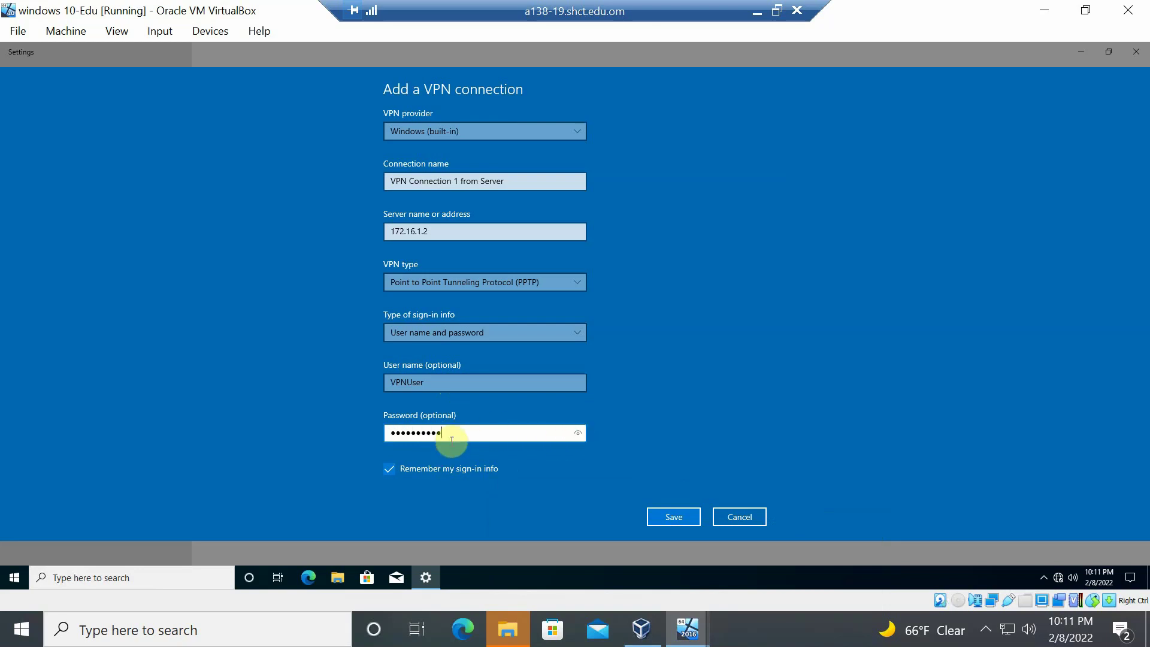
pyautogui.doubleClick(403, 433)
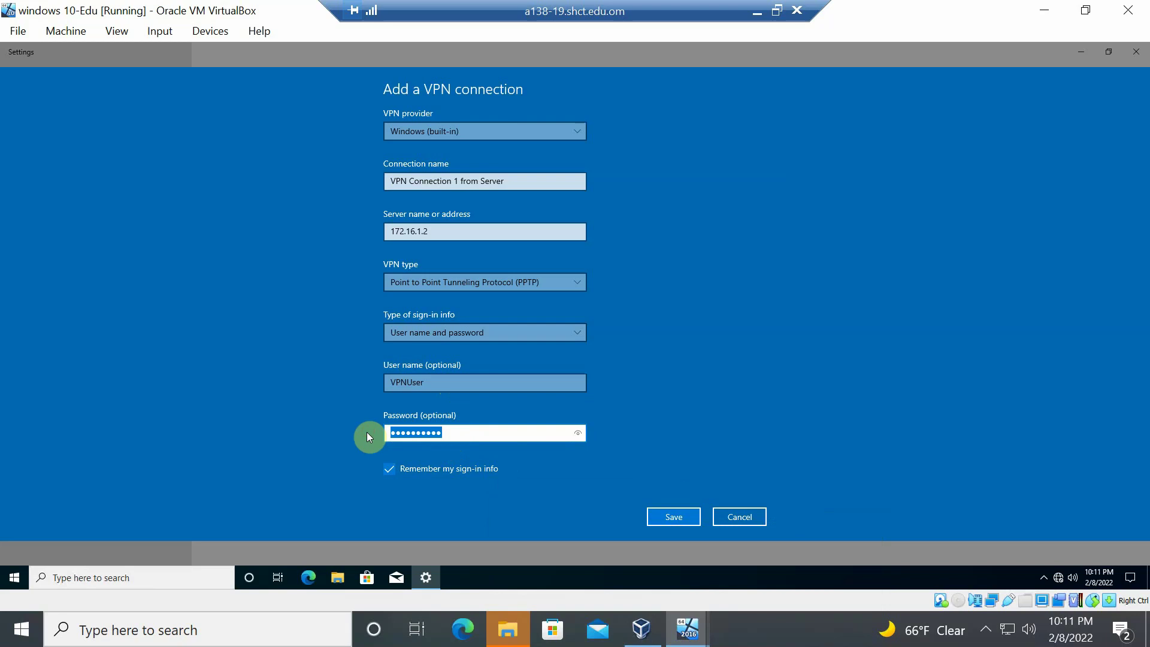
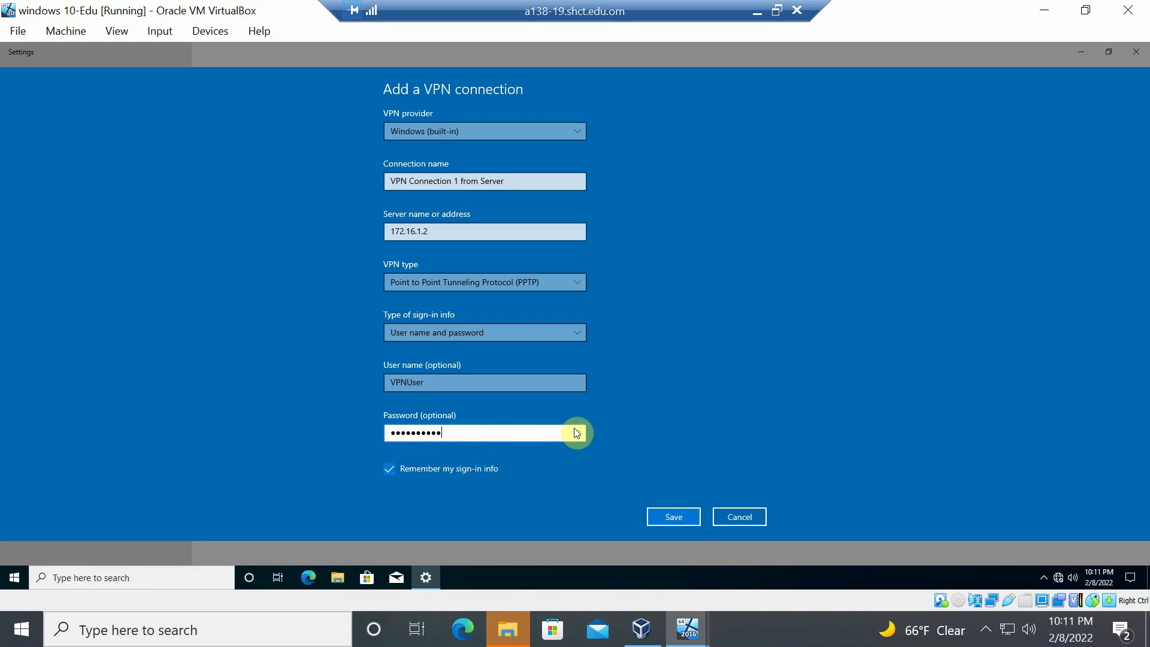
pyautogui.click(578, 432)
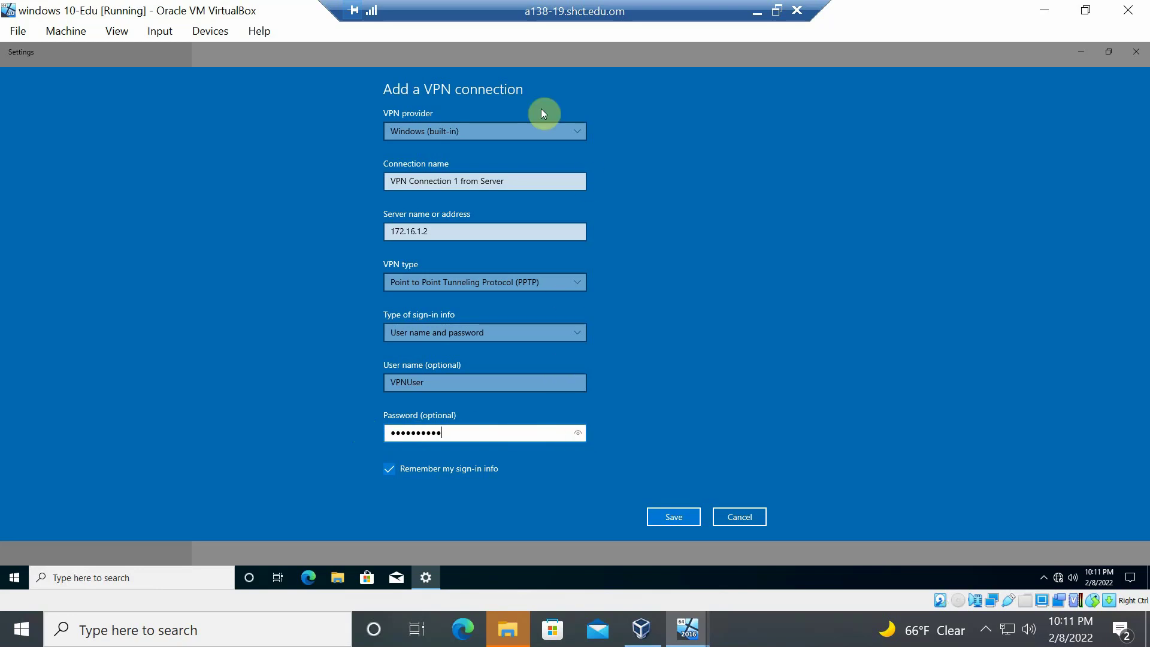
pyautogui.click(445, 135)
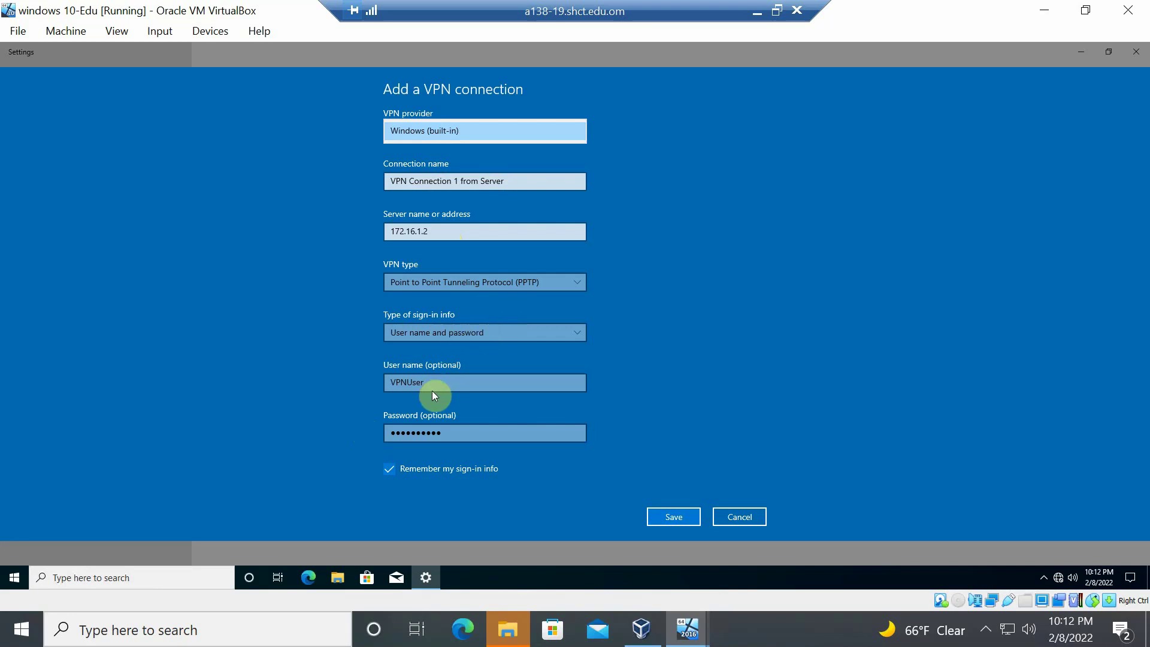
# Save VPN Connection 1 from Server and connect it to the server
pyautogui.click(693, 517)
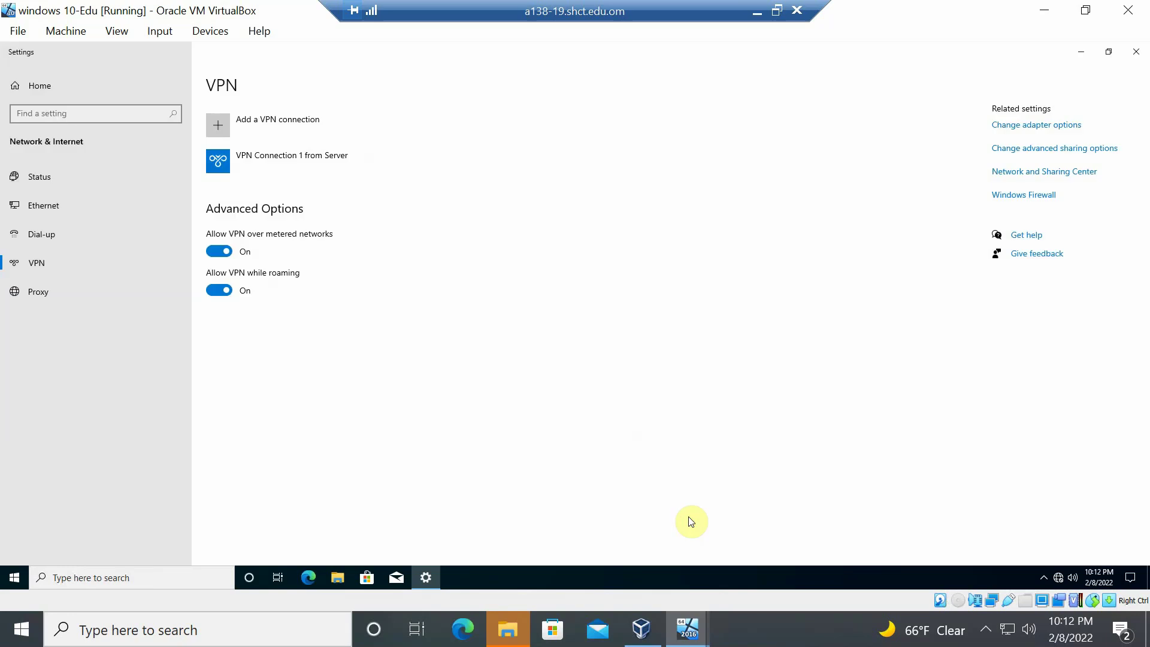
pyautogui.click(220, 171)
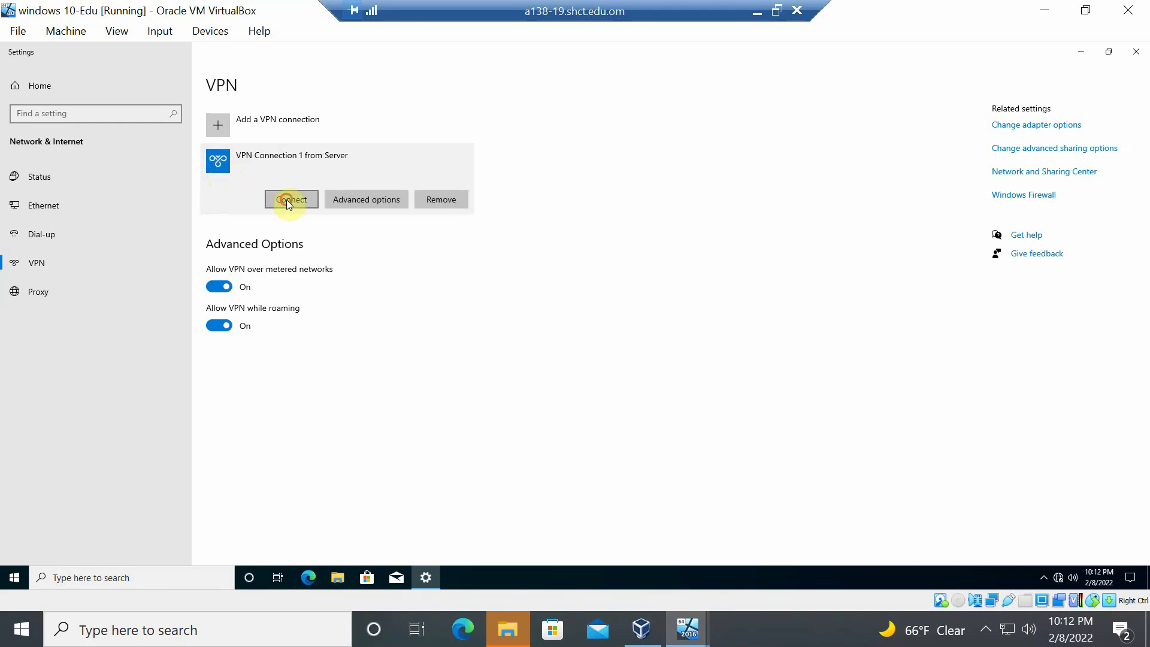
pyautogui.click(286, 199)
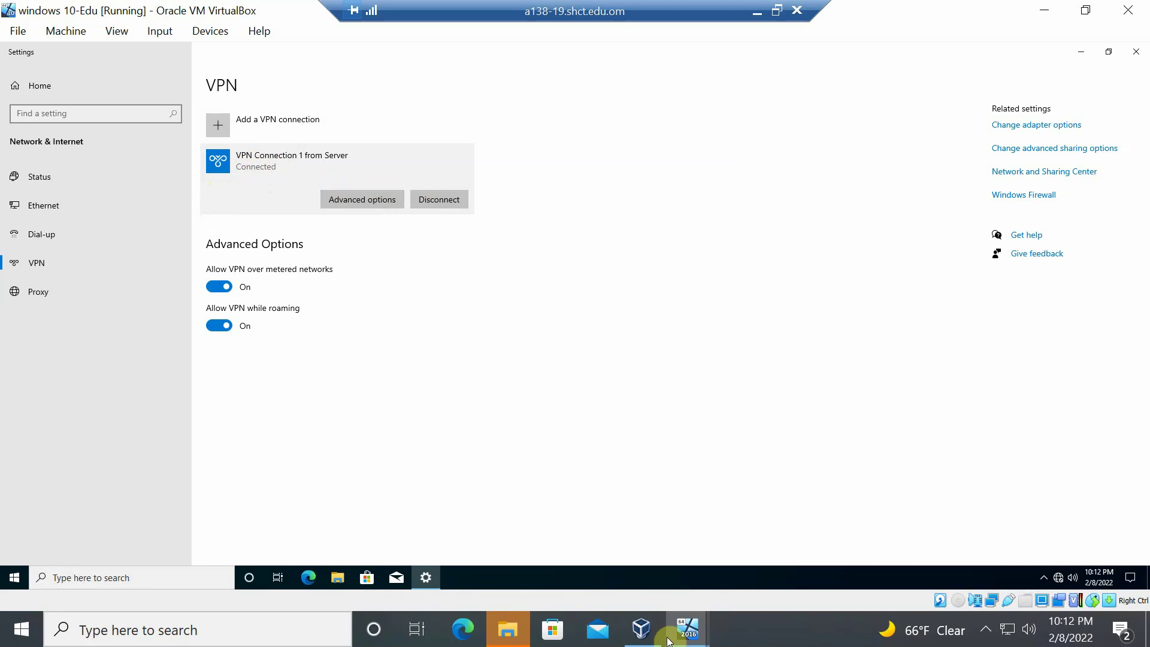
# Switch to the NOS-DC-FINAL server VM and close the DHCP BPA results dialog
pyautogui.moveTo(675, 644)
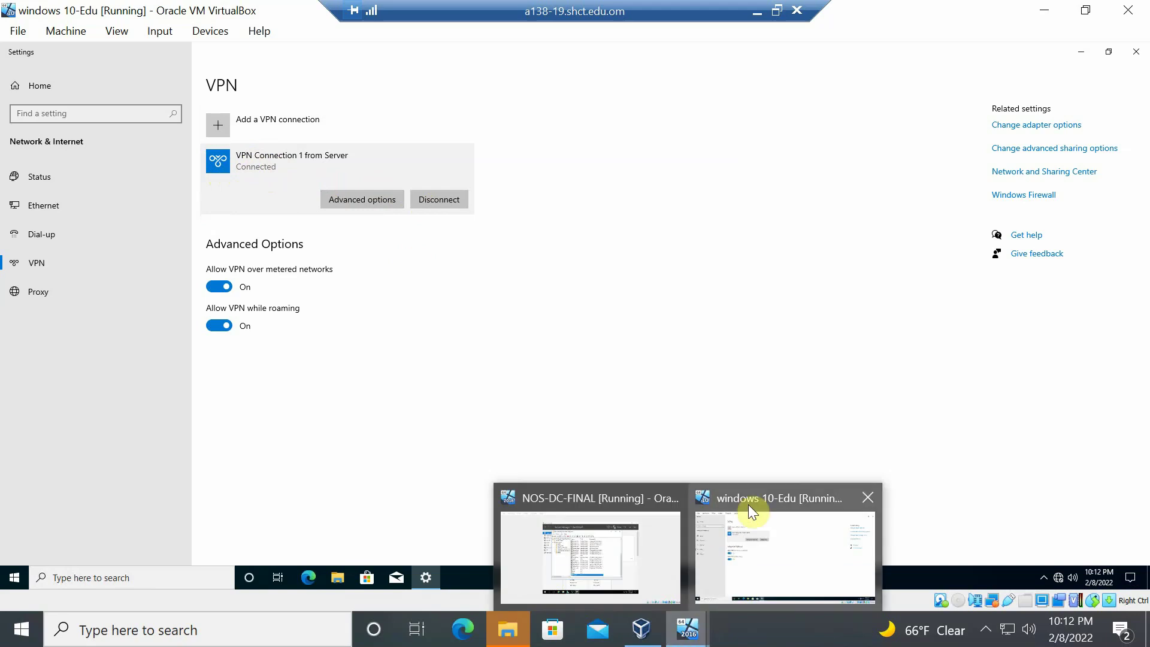
pyautogui.click(608, 491)
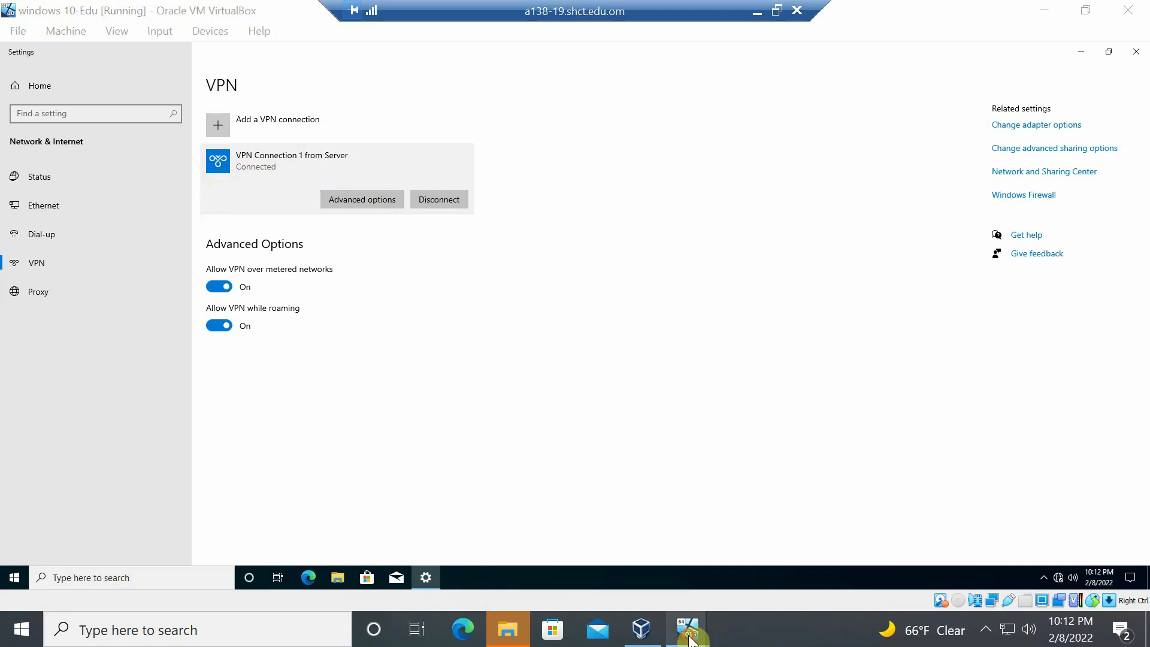
pyautogui.moveTo(687, 629)
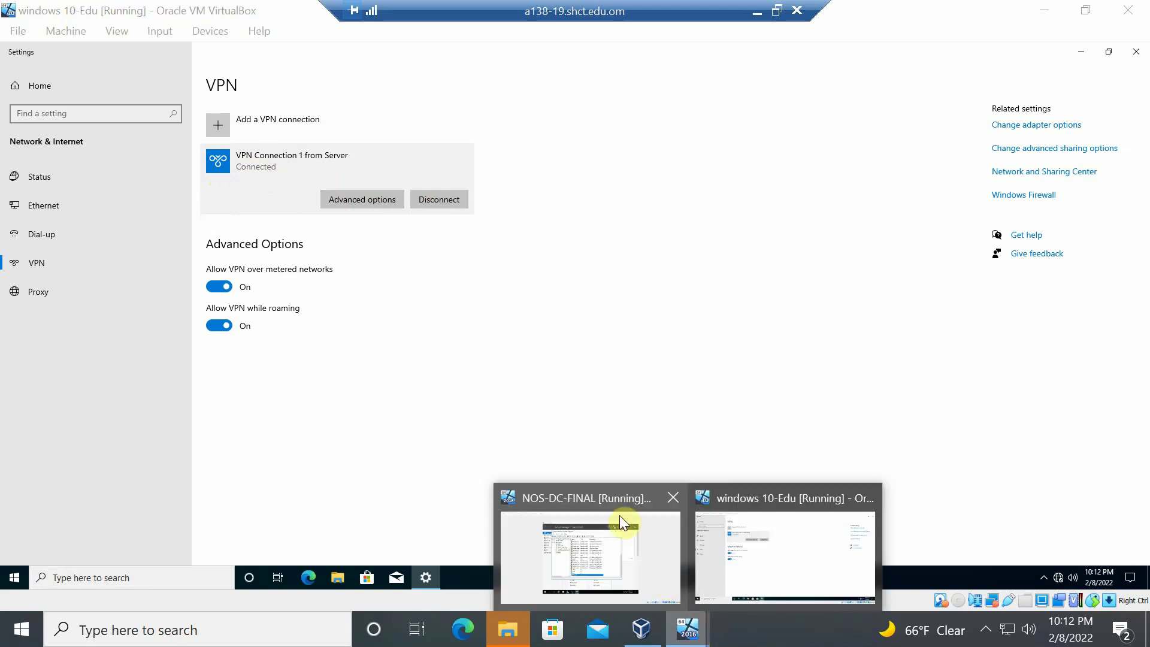
pyautogui.click(592, 495)
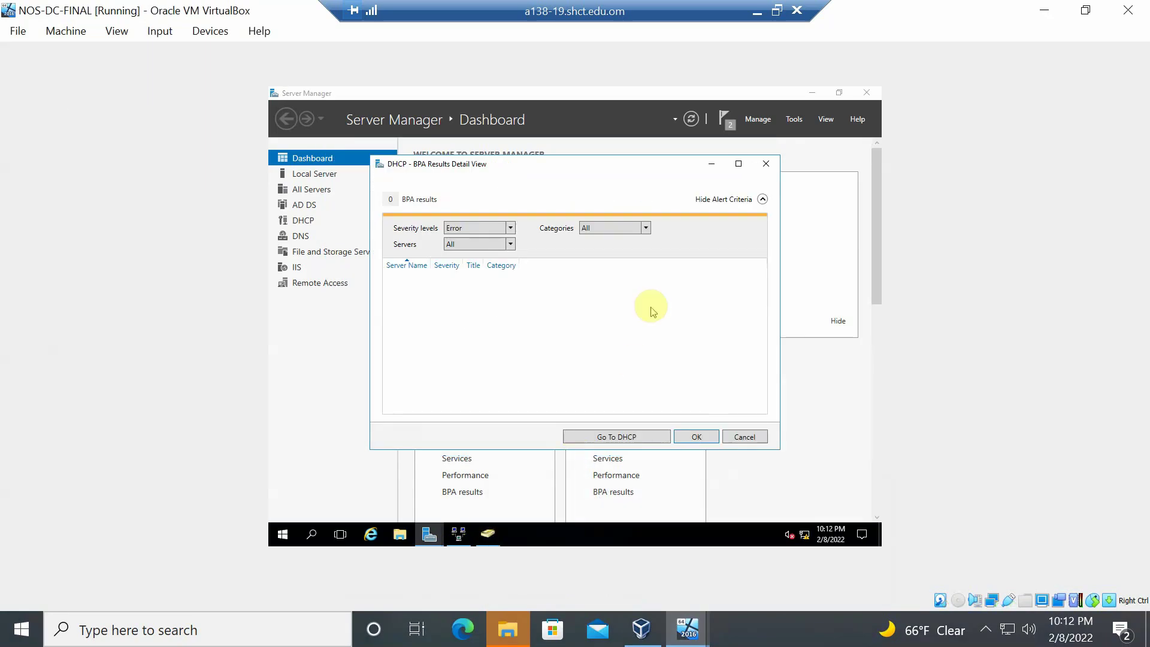
pyautogui.click(767, 164)
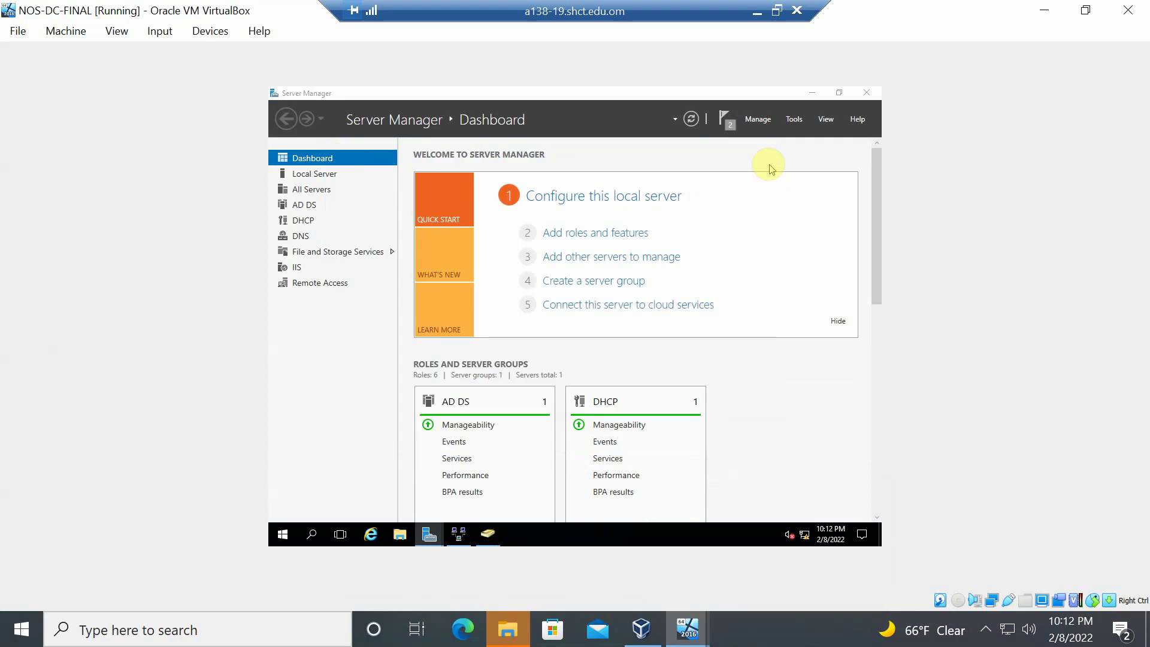
# Open Routing and Remote Access and view Remote Access Clients under SHCT-DC (local)
pyautogui.click(789, 122)
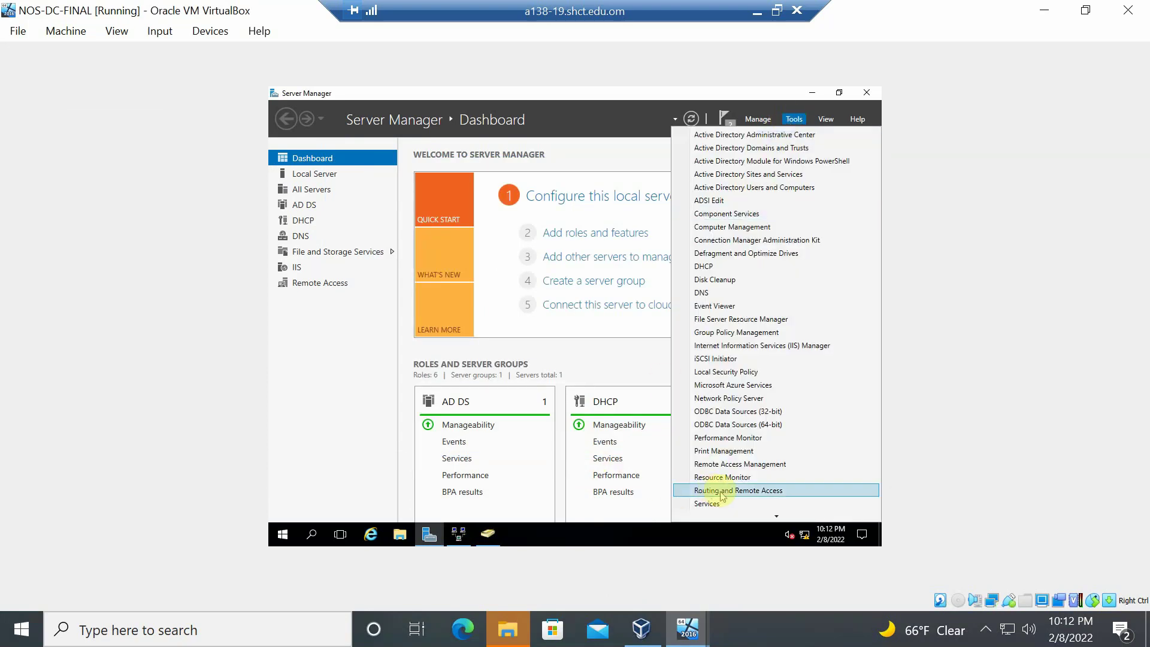
pyautogui.click(458, 534)
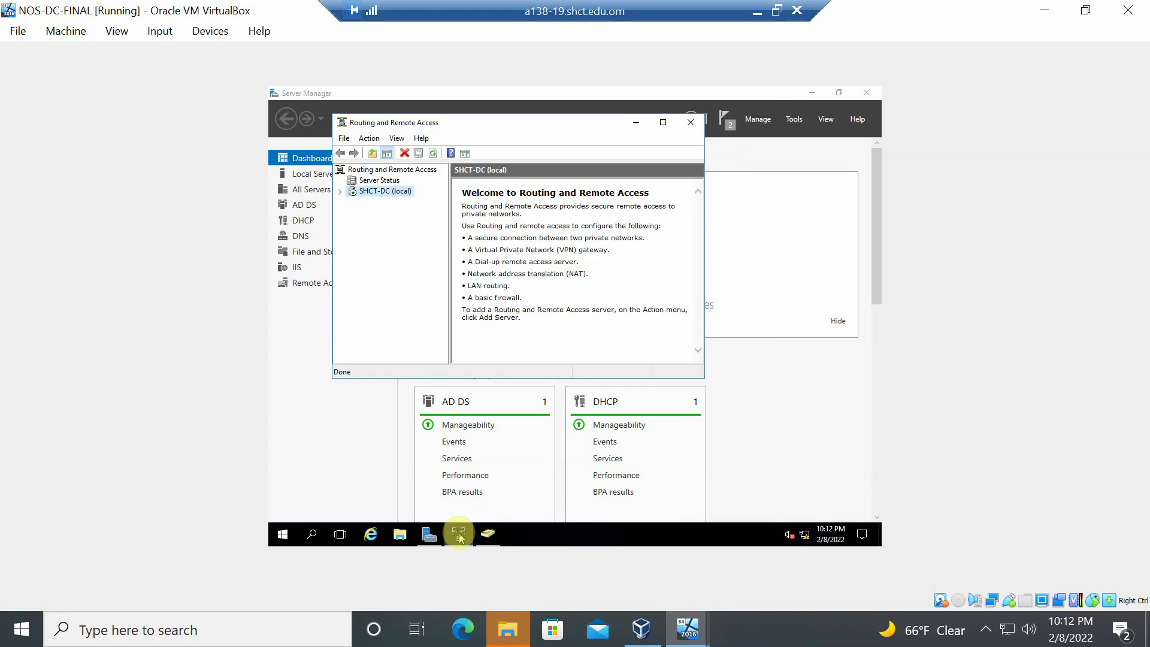
pyautogui.click(340, 192)
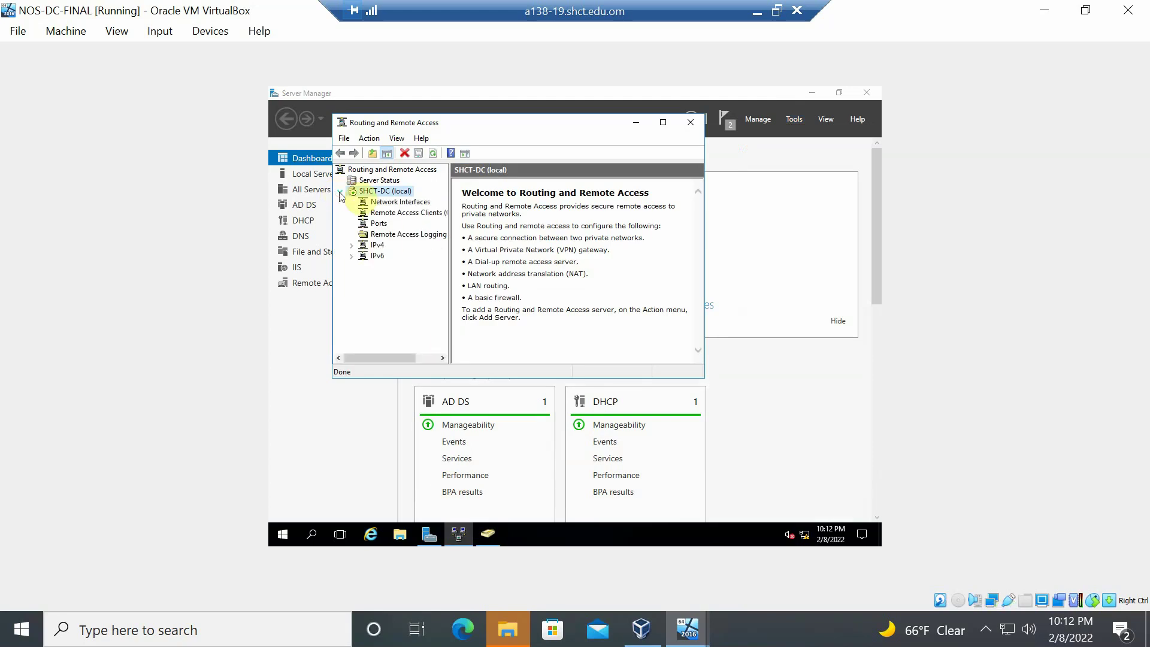
pyautogui.click(385, 213)
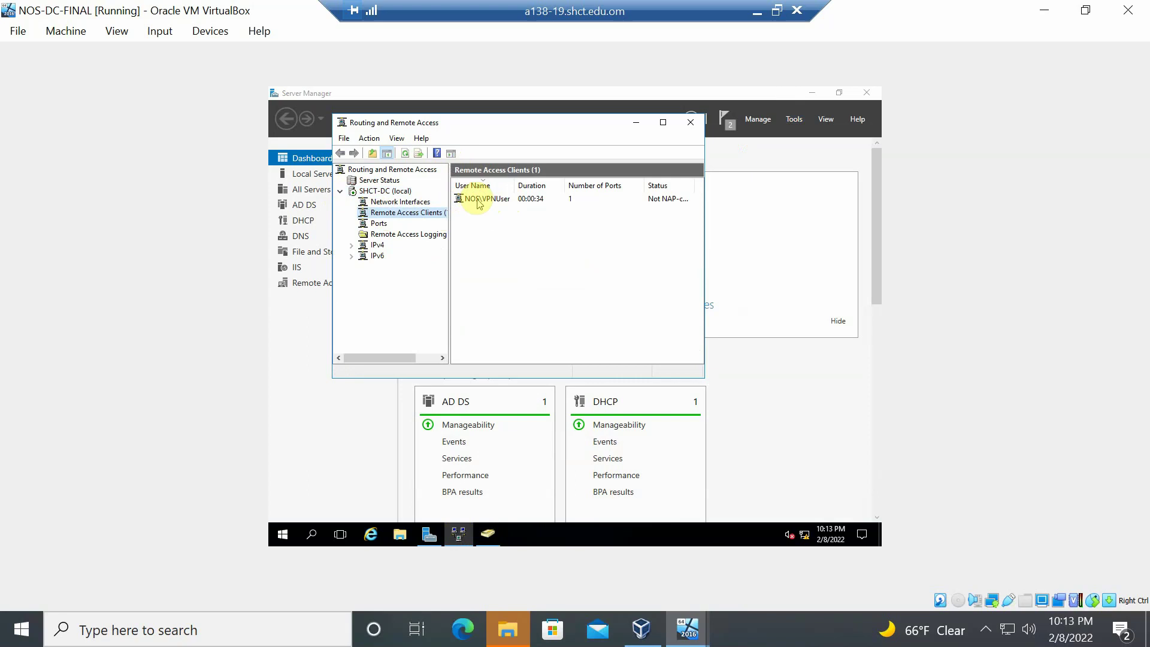
# Check NOS\VPNUser's connection status (client IP 192.168.1.2), then minimize the virtual machine
pyautogui.rightClick(533, 203)
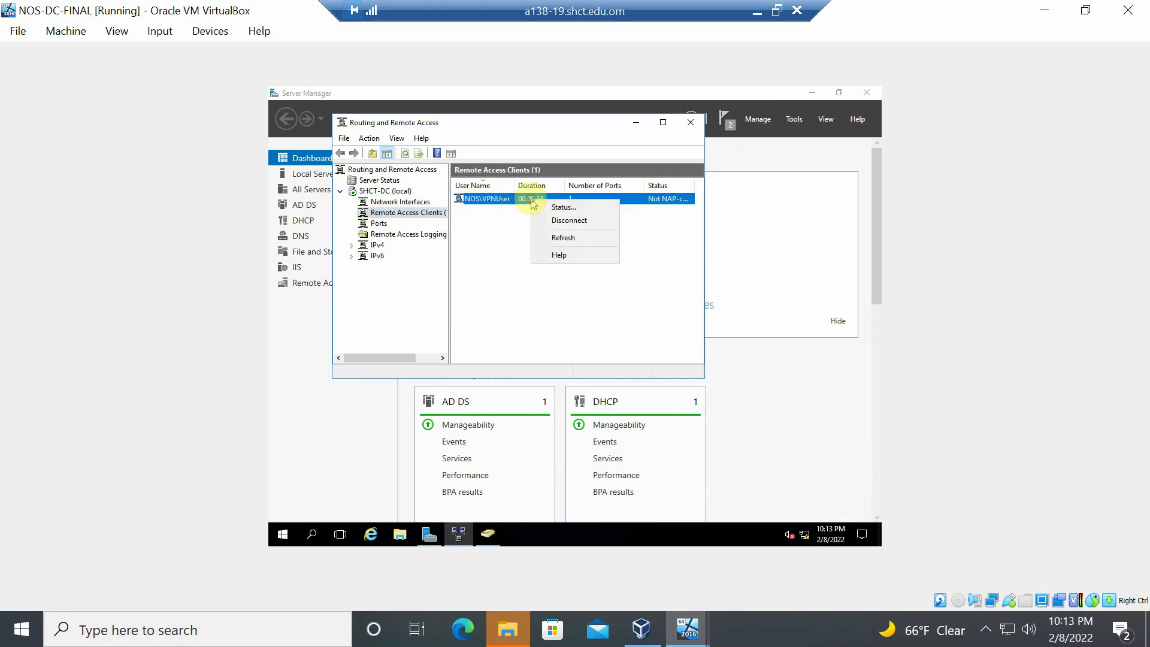
pyautogui.click(563, 209)
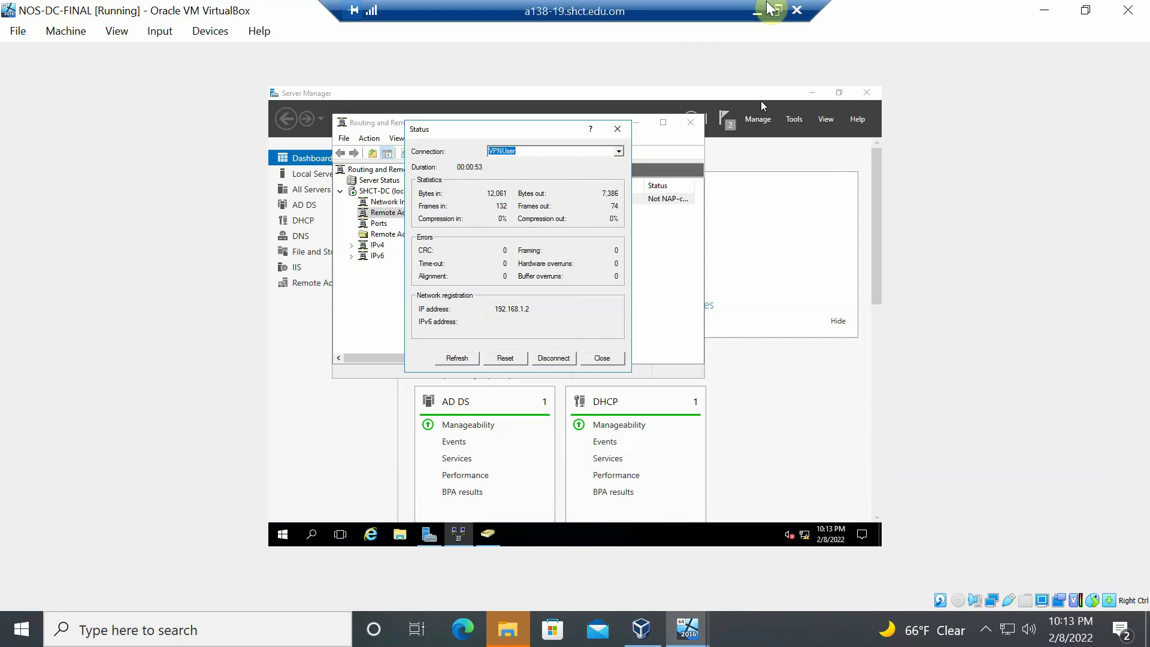
pyautogui.click(756, 17)
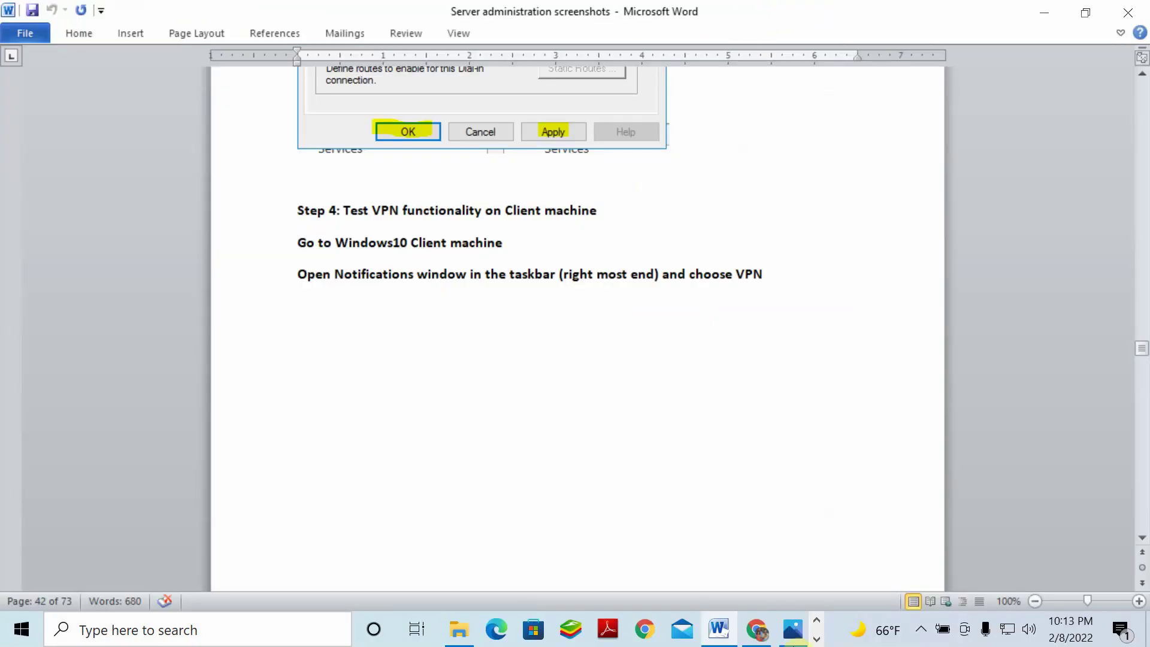
pyautogui.click(819, 639)
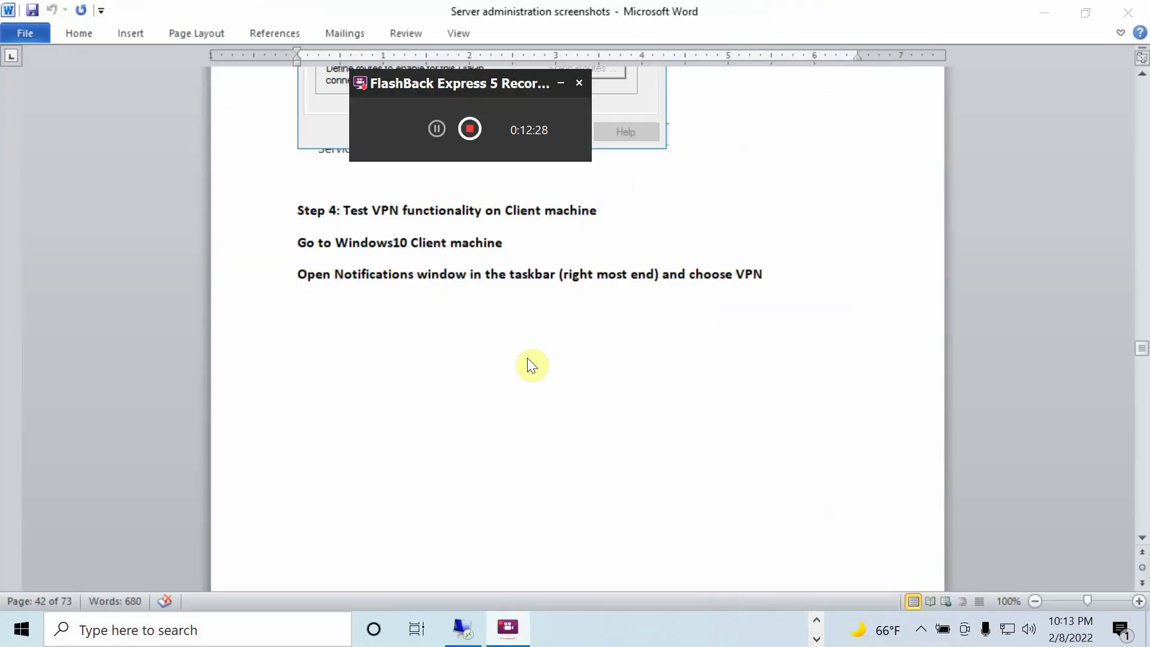